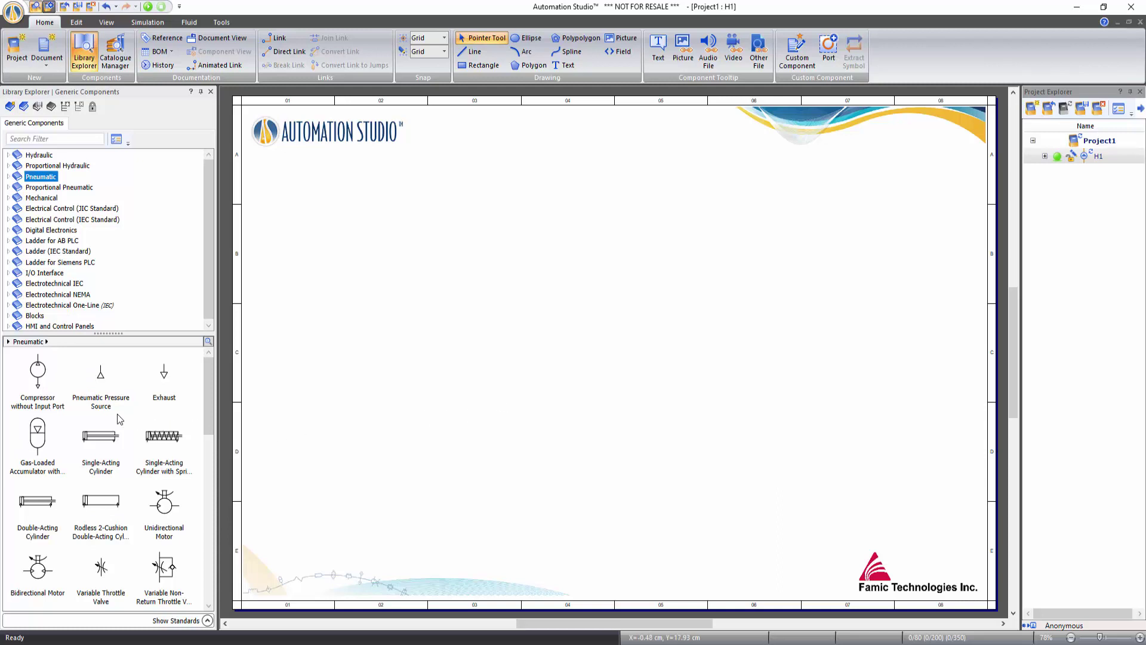
Step: Place a pneumatic pressure source near the page centre and a double-acting cylinder above it
click(101, 374)
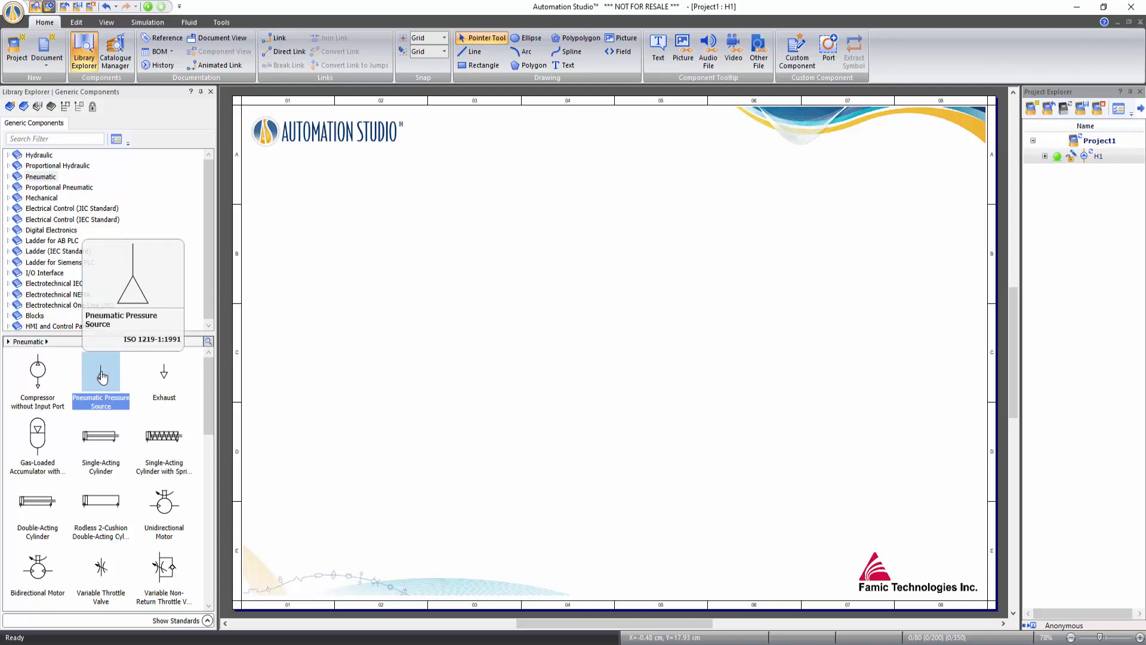
drag(102, 375, 525, 330)
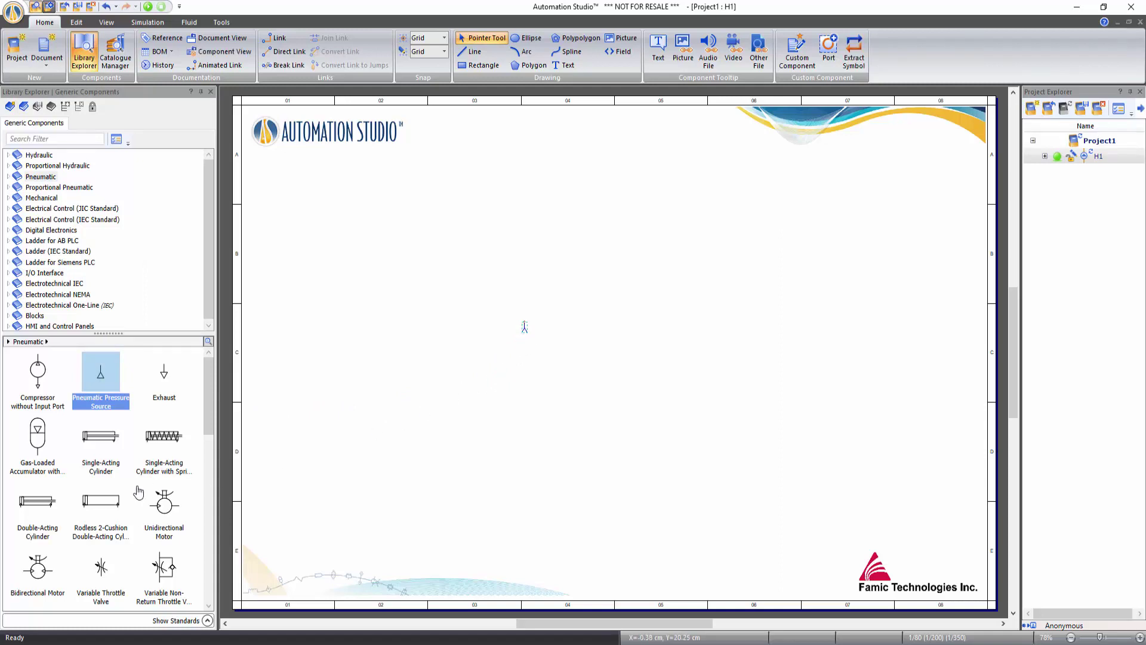
drag(27, 500, 529, 237)
Step: Add a 5/2-way valve below the cylinder and exhausts to the left and right of the pressure source
drag(210, 428, 211, 531)
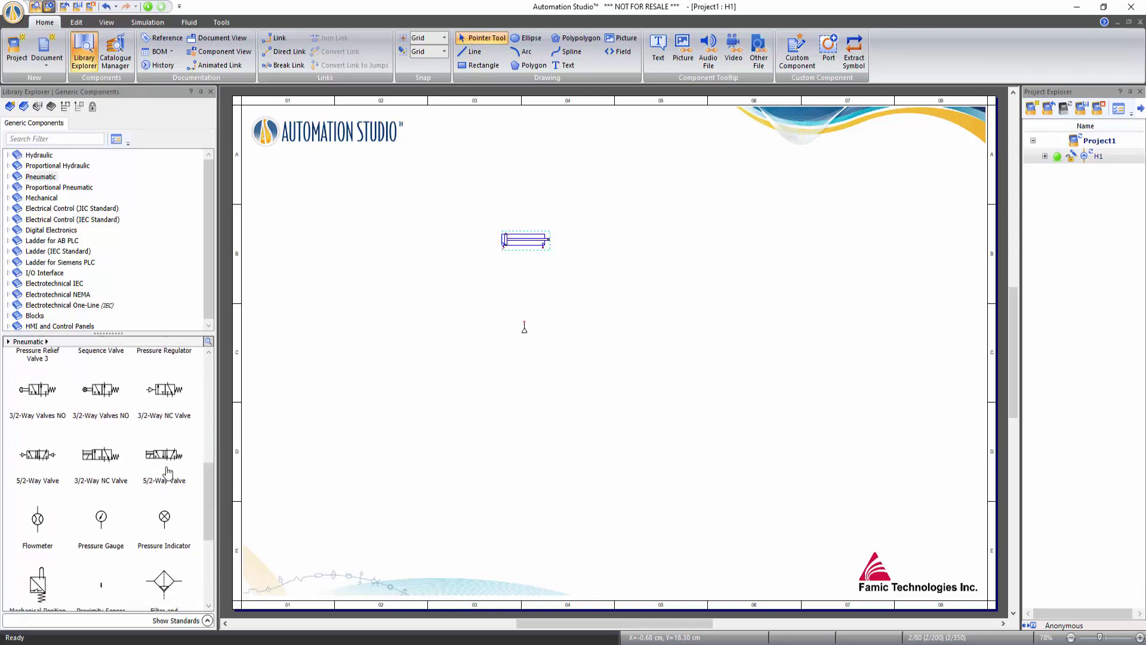
drag(168, 474, 536, 280)
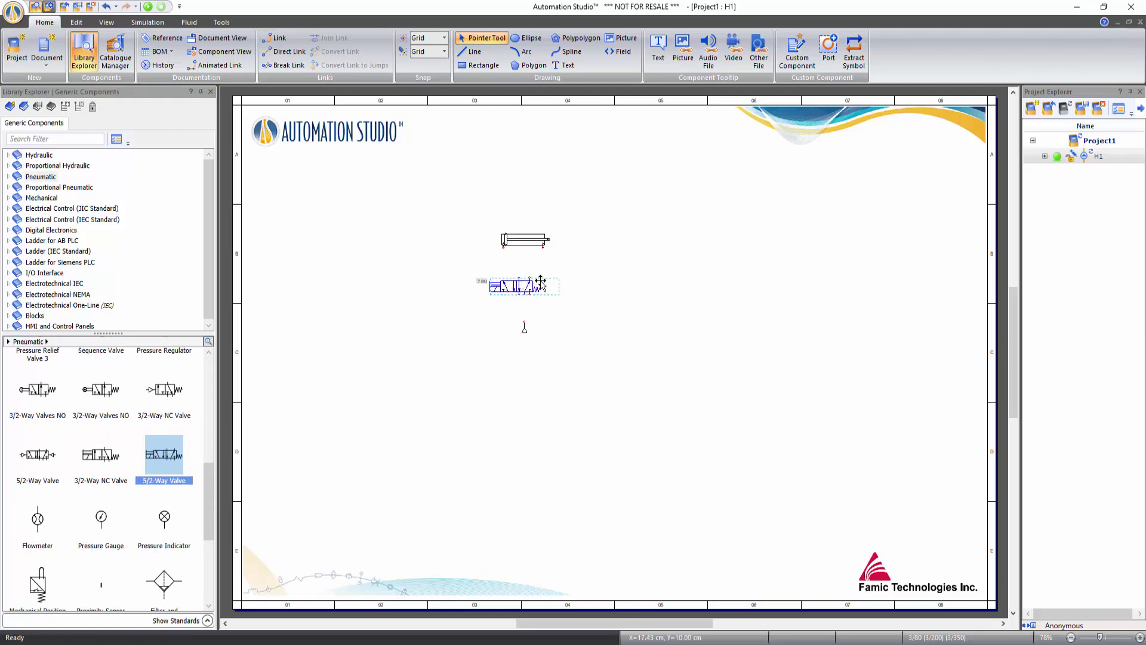
drag(207, 491, 497, 321)
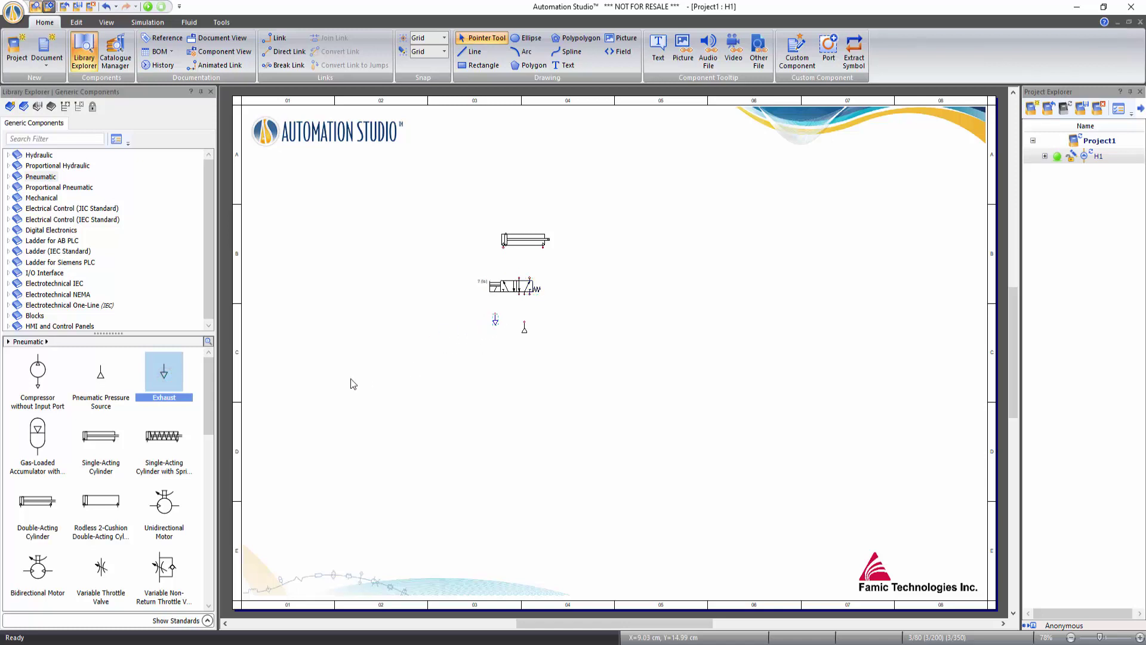
drag(172, 380, 550, 320)
click(562, 346)
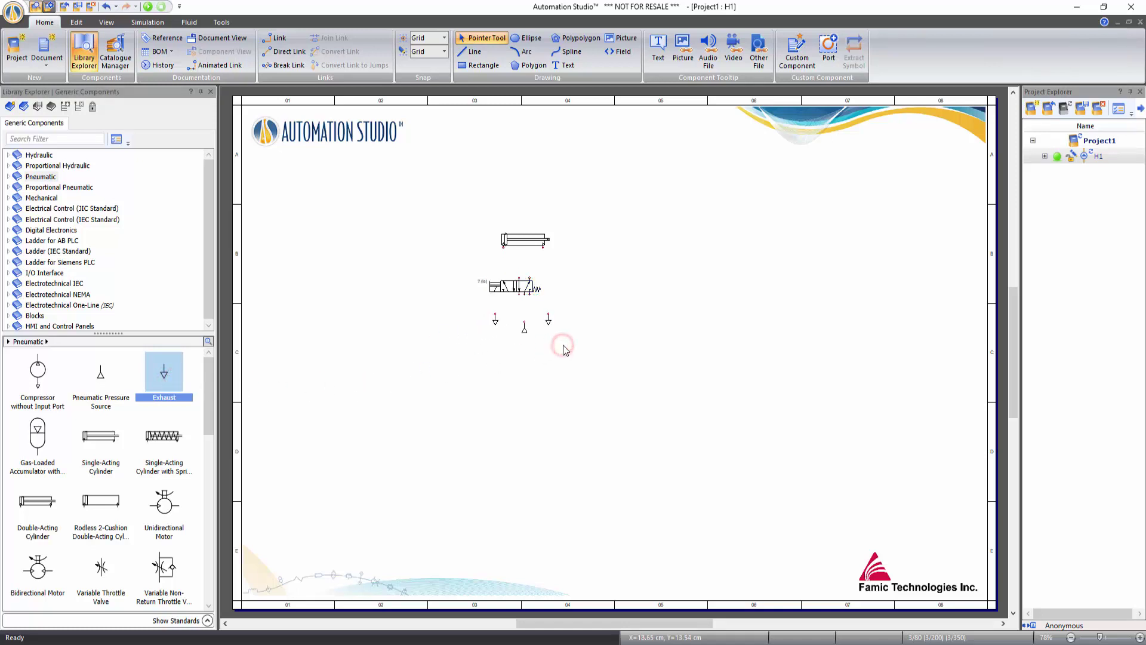
click(108, 24)
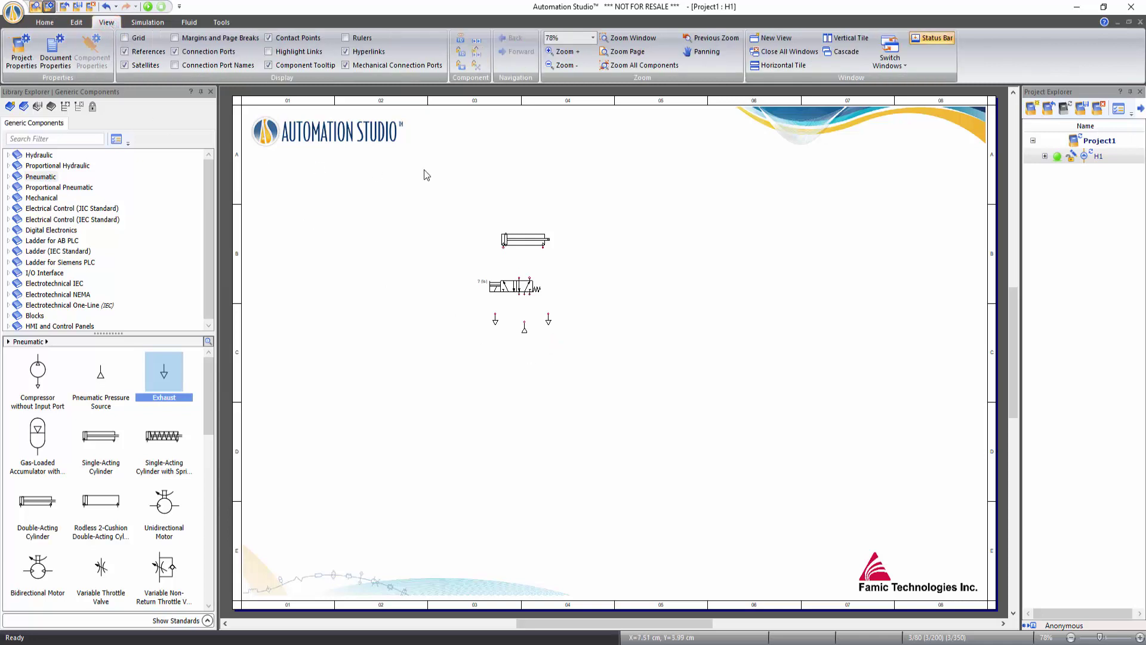
click(565, 51)
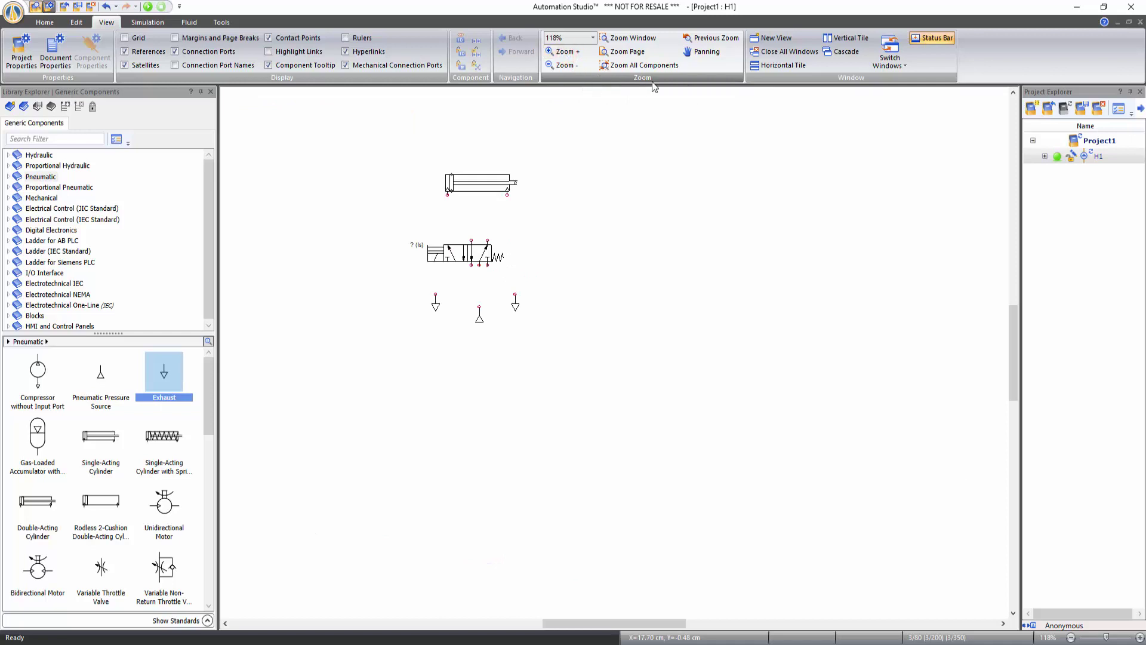
click(627, 51)
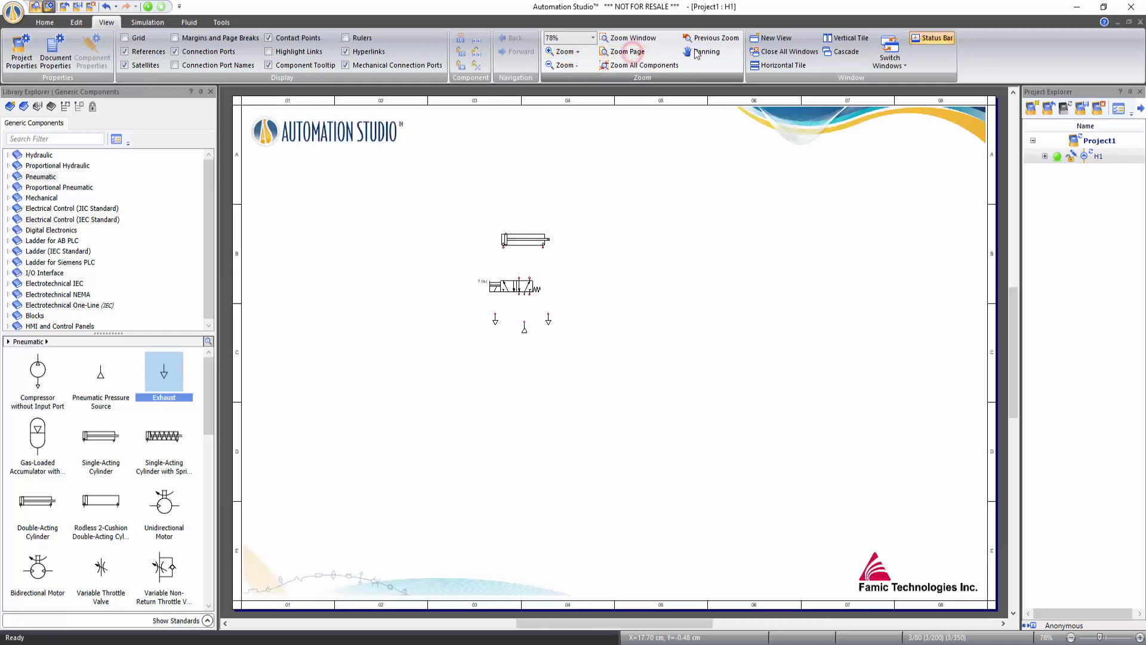
click(718, 39)
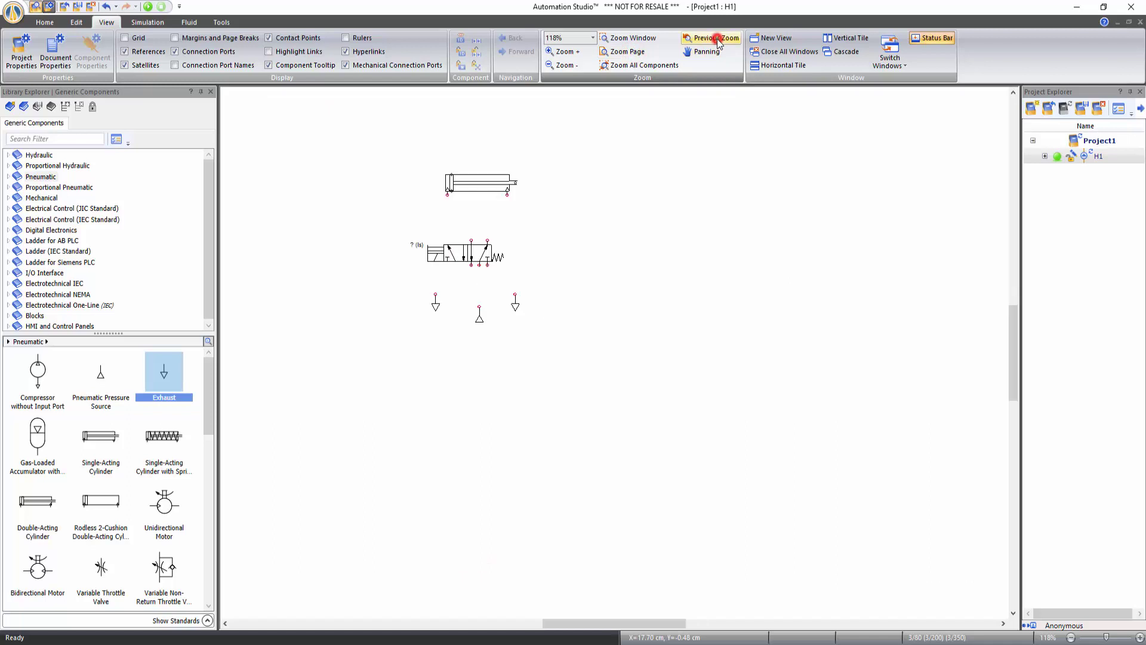
click(660, 67)
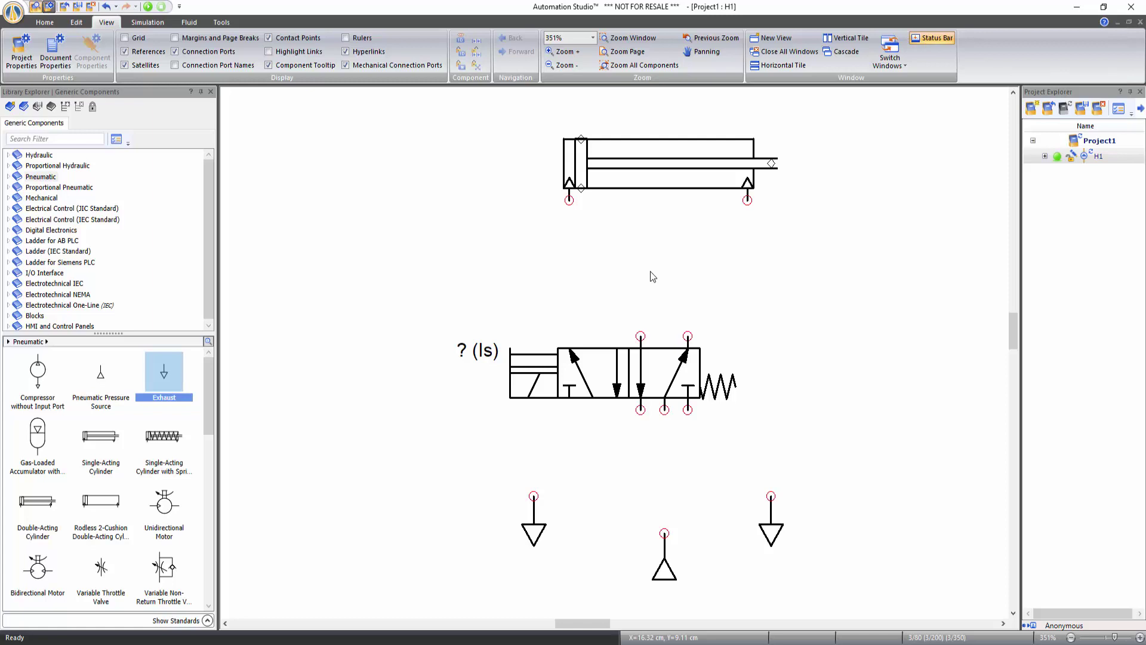
scroll(650, 271, up, 1)
scroll(650, 271, down, 2)
scroll(650, 271, down, 1)
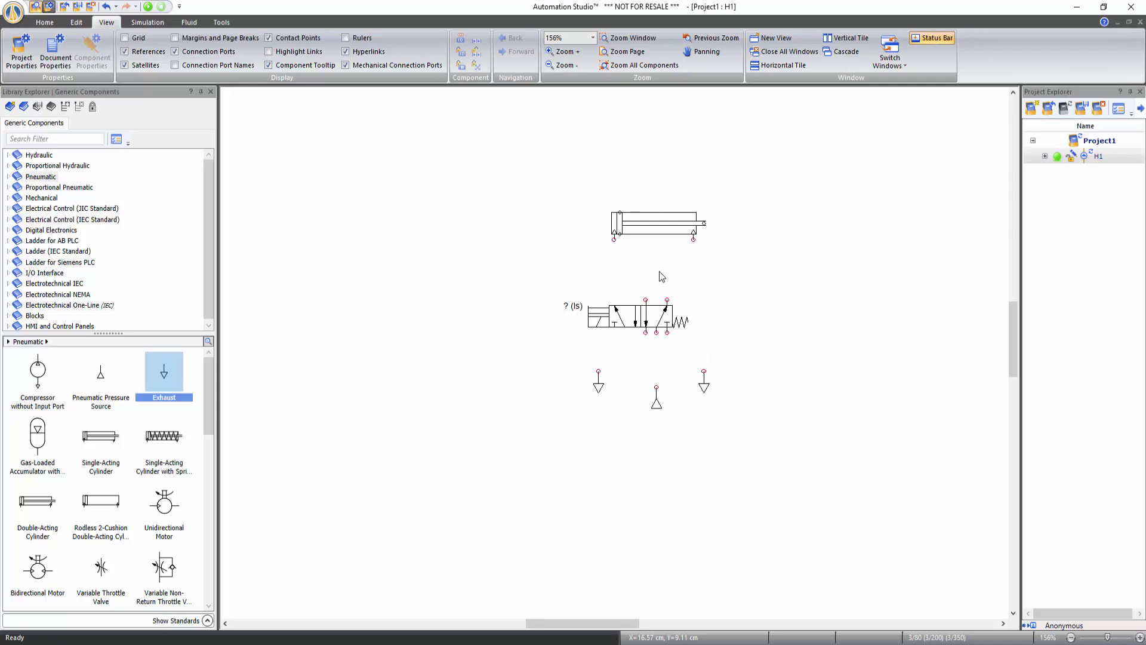
click(707, 52)
drag(736, 254, 735, 203)
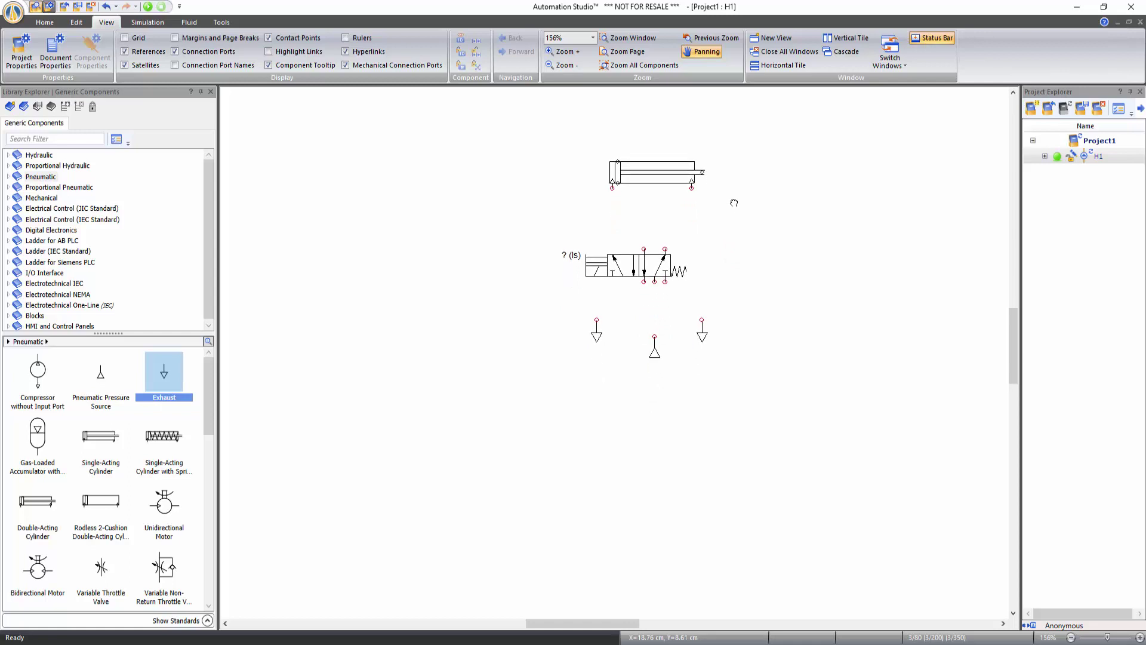
drag(734, 203, 528, 195)
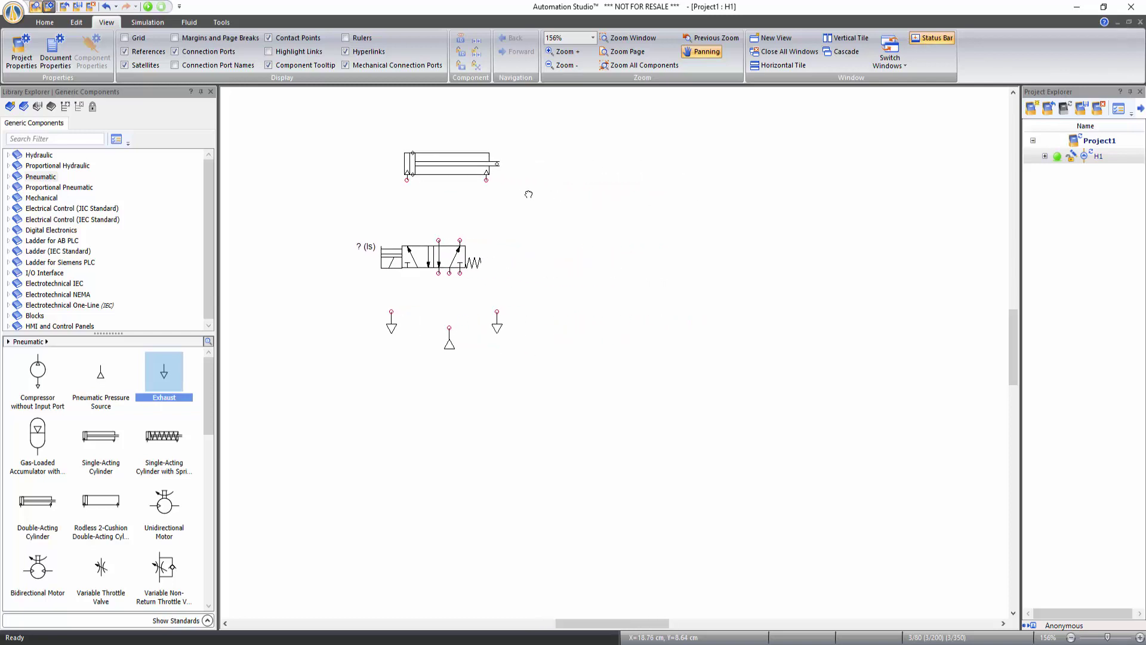
key(Escape)
Step: Pipe the pressure source up to the valve and attach both exhausts to its lower ports
drag(449, 327, 449, 273)
drag(393, 328, 442, 295)
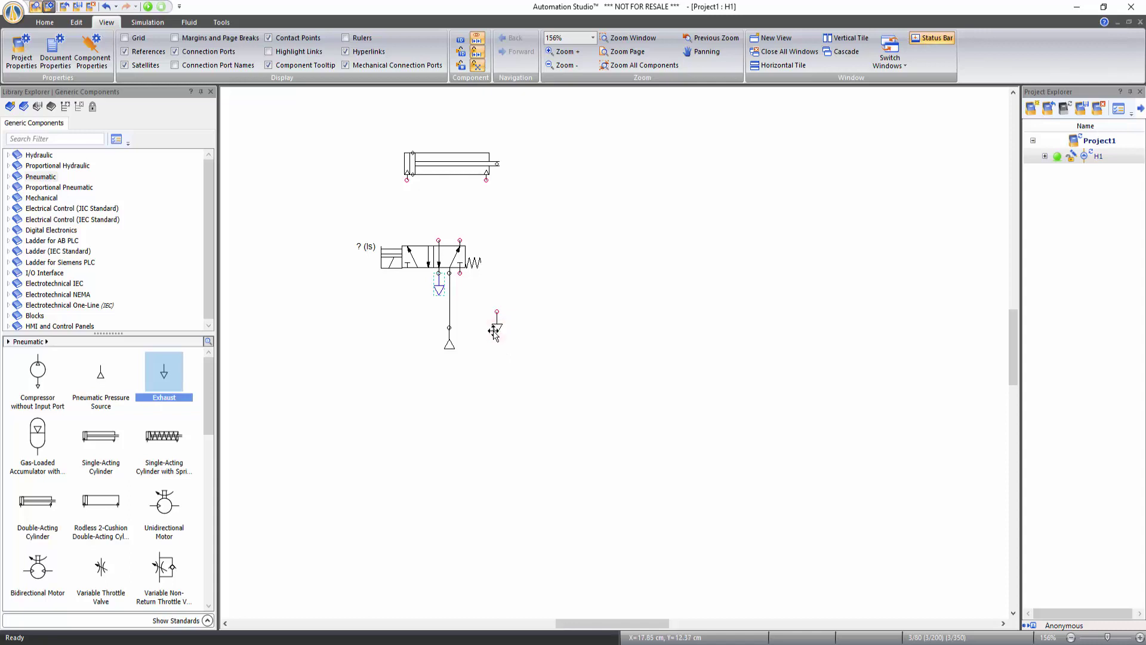
drag(498, 331, 463, 295)
click(487, 308)
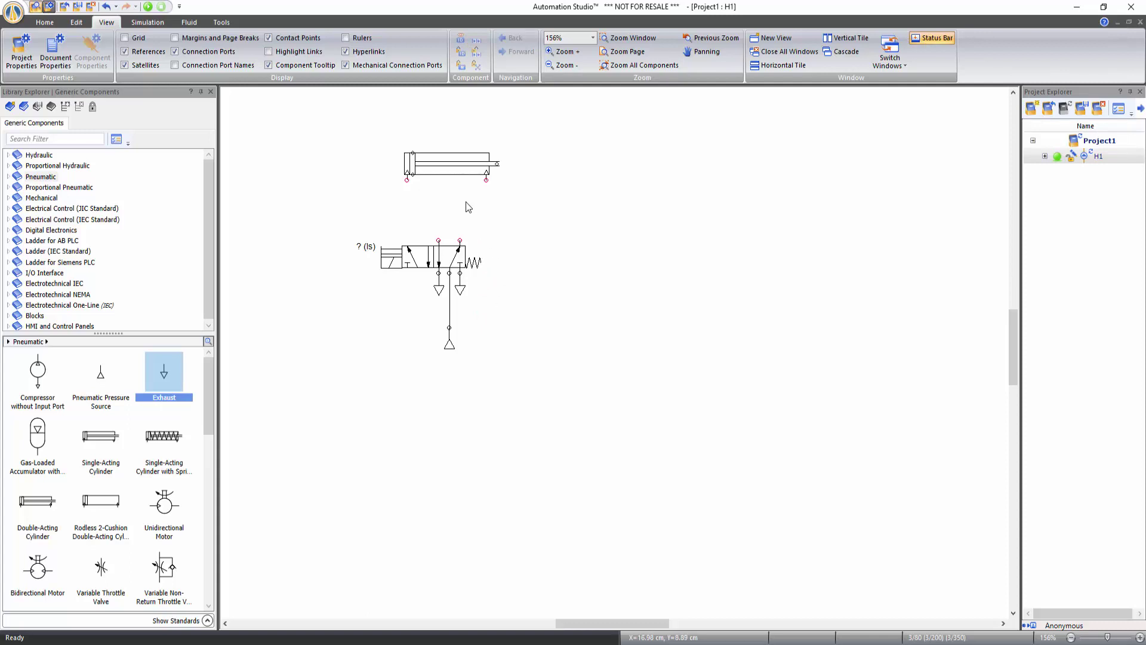
Step: Draw bent lines from the cylinder's left and right ports to the valve's upper ports
click(406, 180)
click(435, 200)
click(439, 239)
click(486, 180)
click(487, 203)
click(459, 202)
click(460, 241)
click(148, 23)
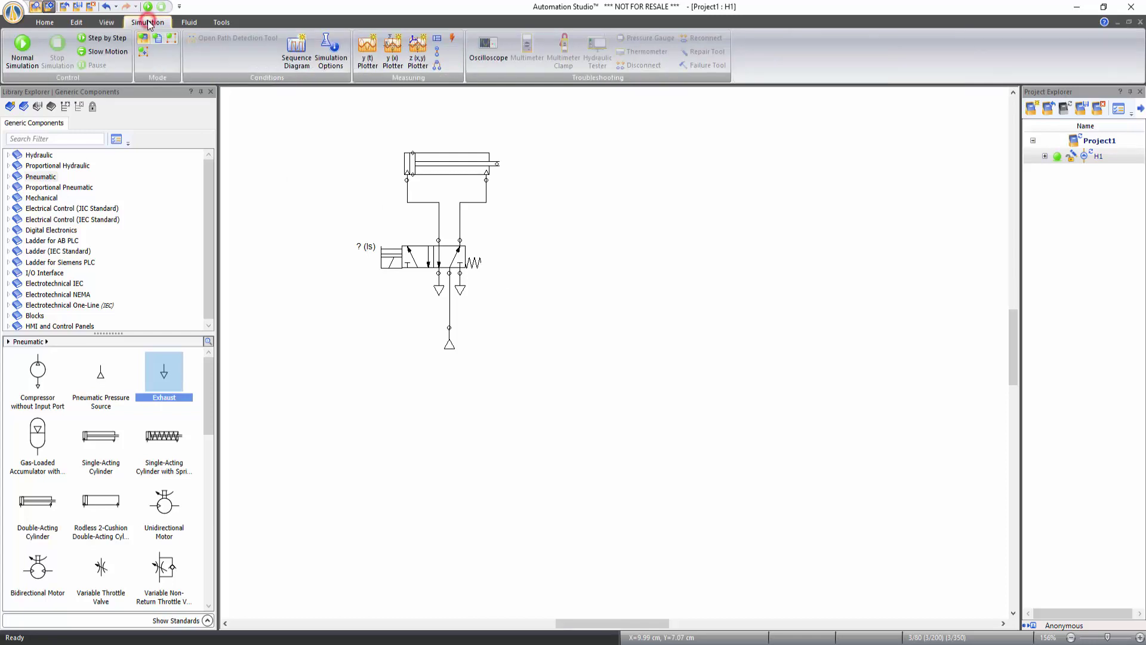
click(16, 58)
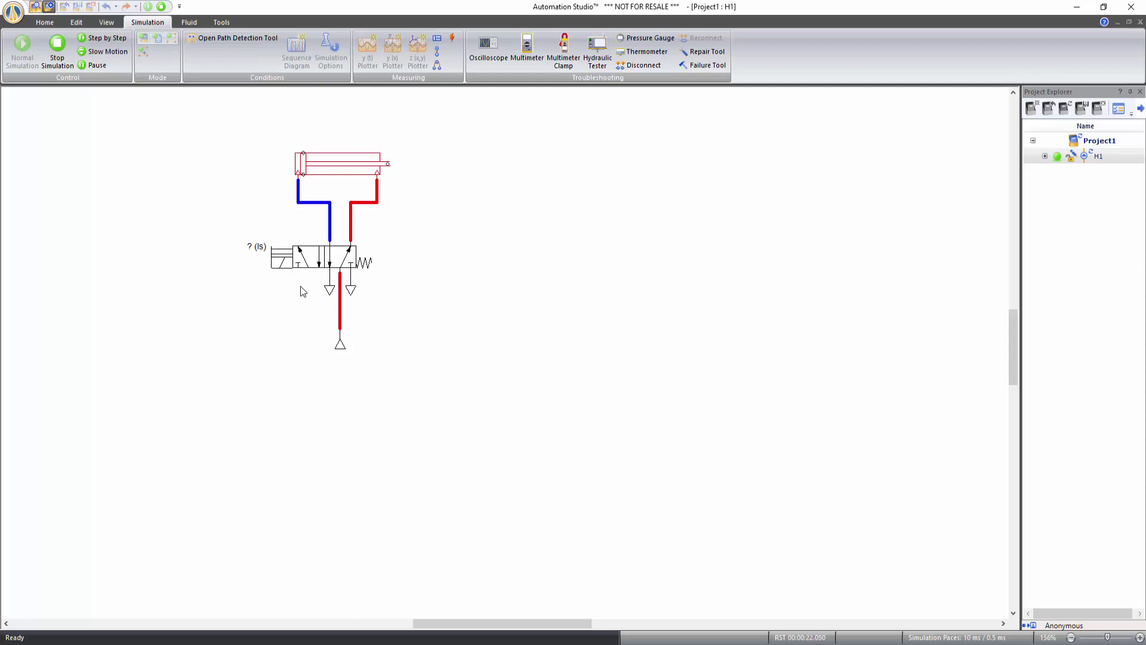
click(284, 254)
click(283, 258)
click(283, 258)
click(58, 67)
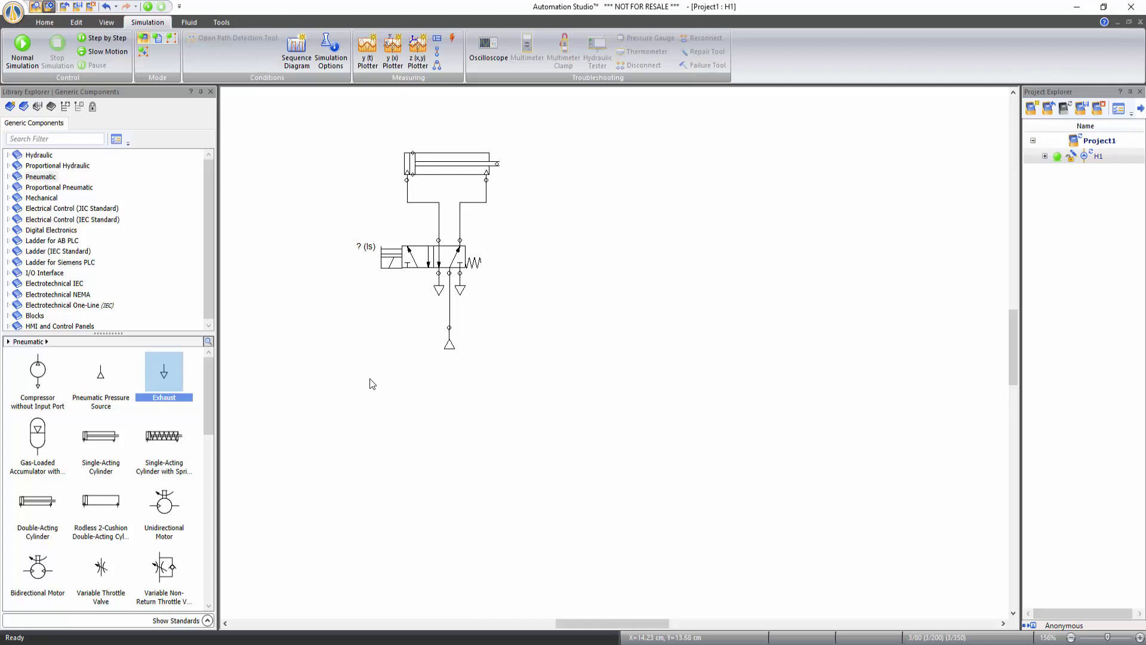
Step: Zoom to the full page and move the box-selected circuit up near the top of the sheet
click(108, 22)
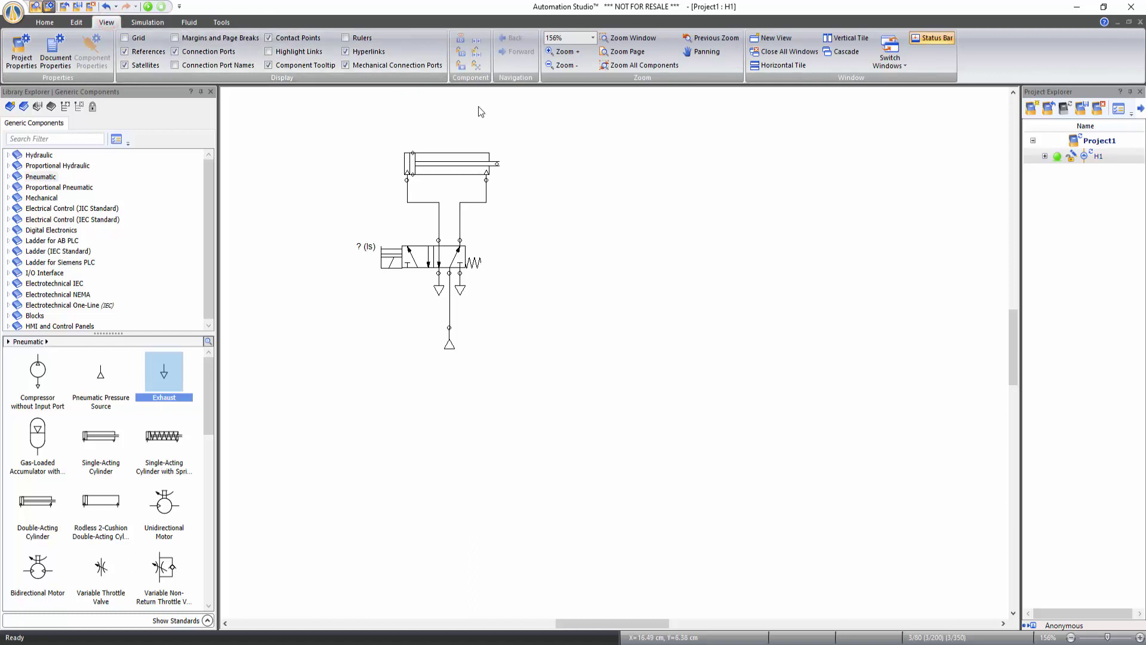
click(622, 52)
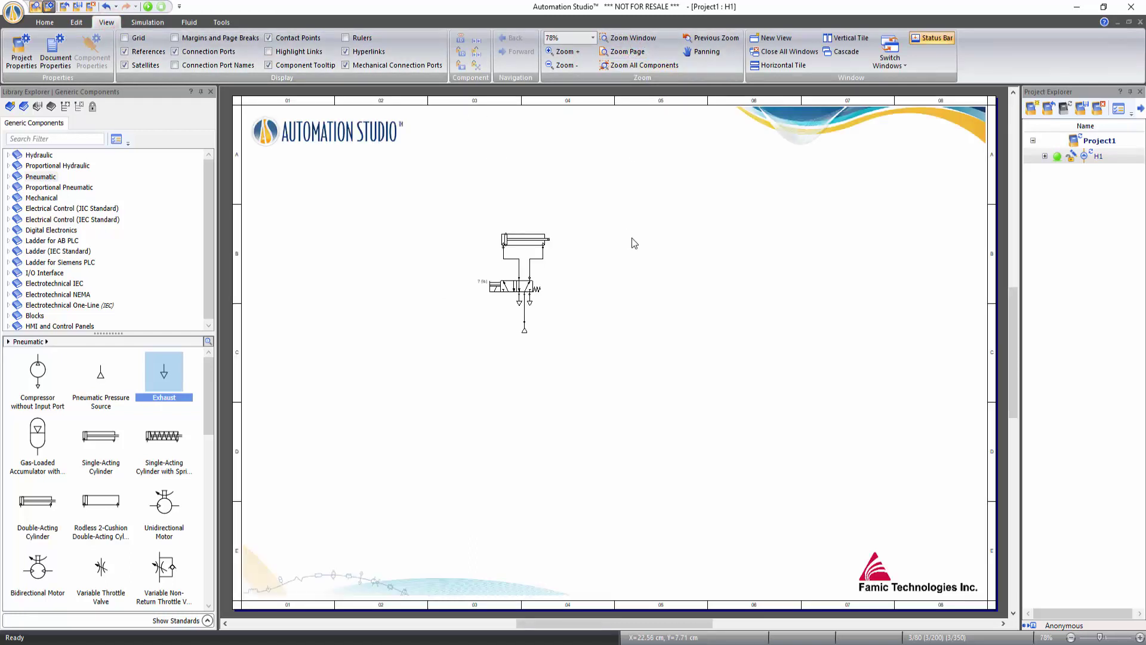
click(397, 195)
drag(397, 196, 457, 252)
drag(583, 362, 591, 367)
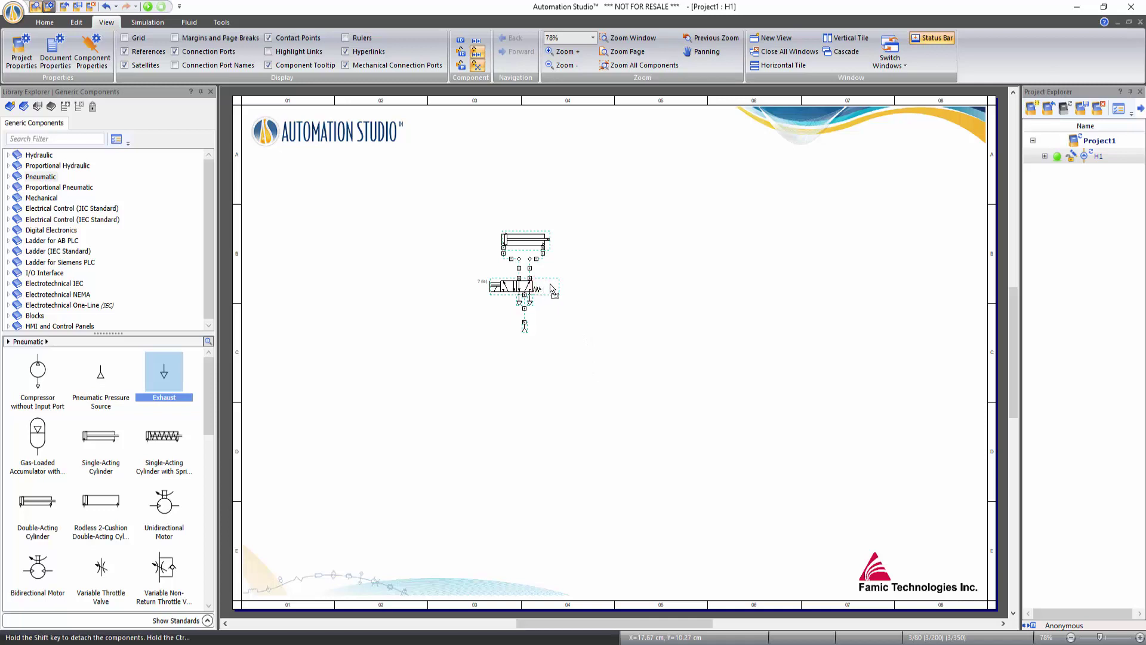
drag(549, 289, 624, 188)
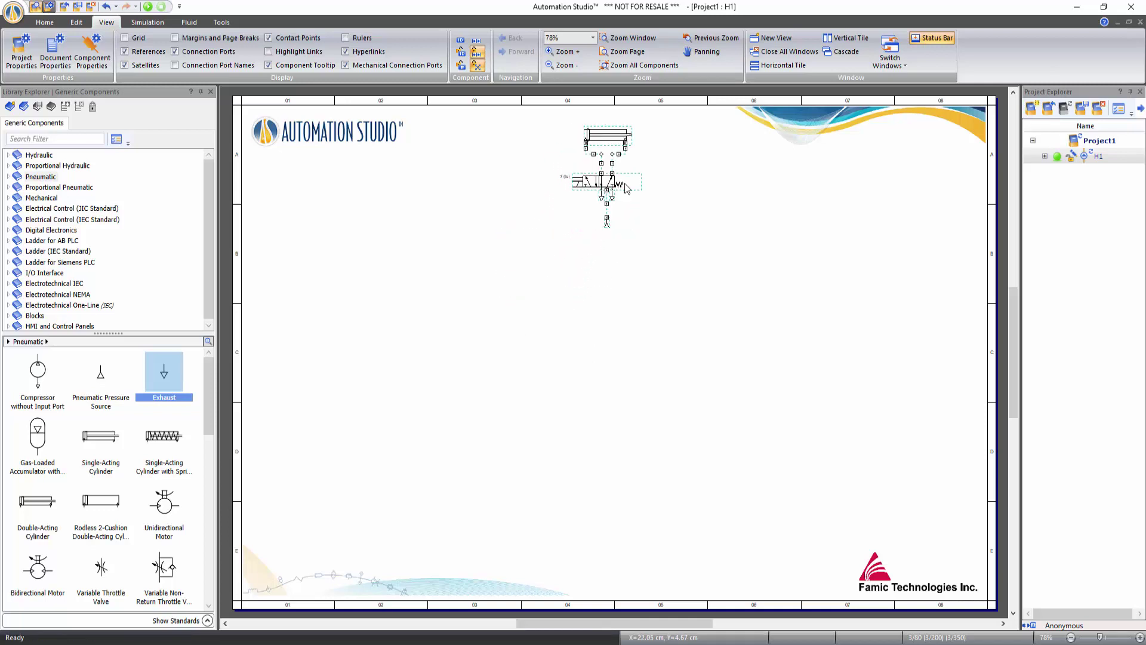
click(676, 253)
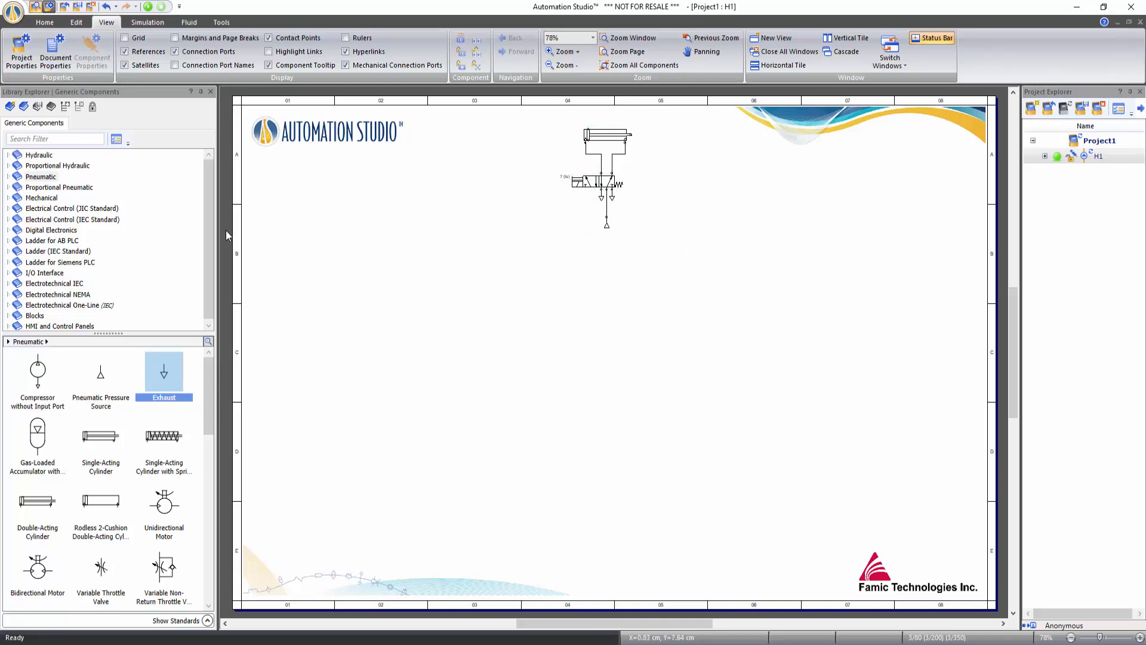
Step: Place PLC input card E1_1 below the circuit and output card E2_1 to its right, then fit all components
click(9, 209)
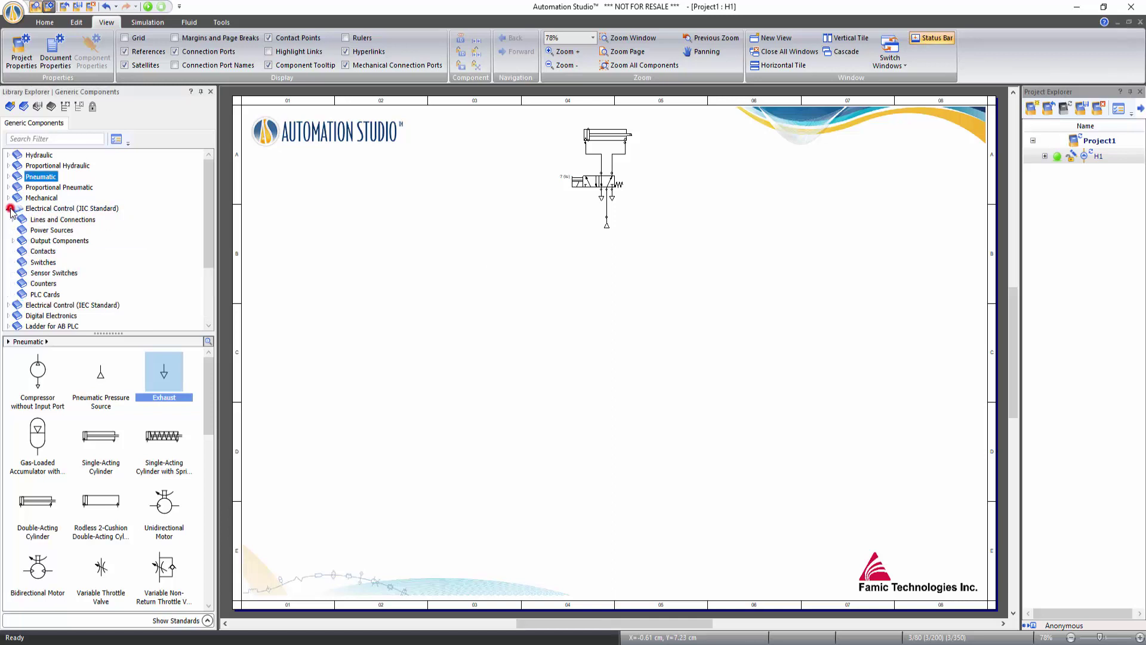
click(47, 294)
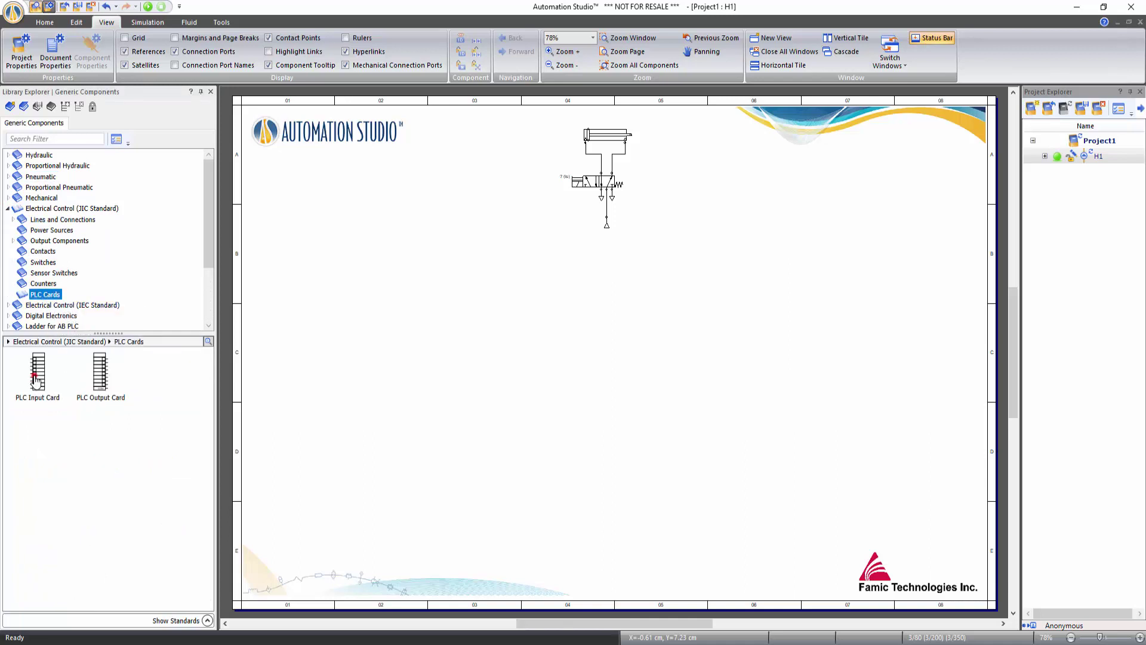
drag(37, 375, 519, 255)
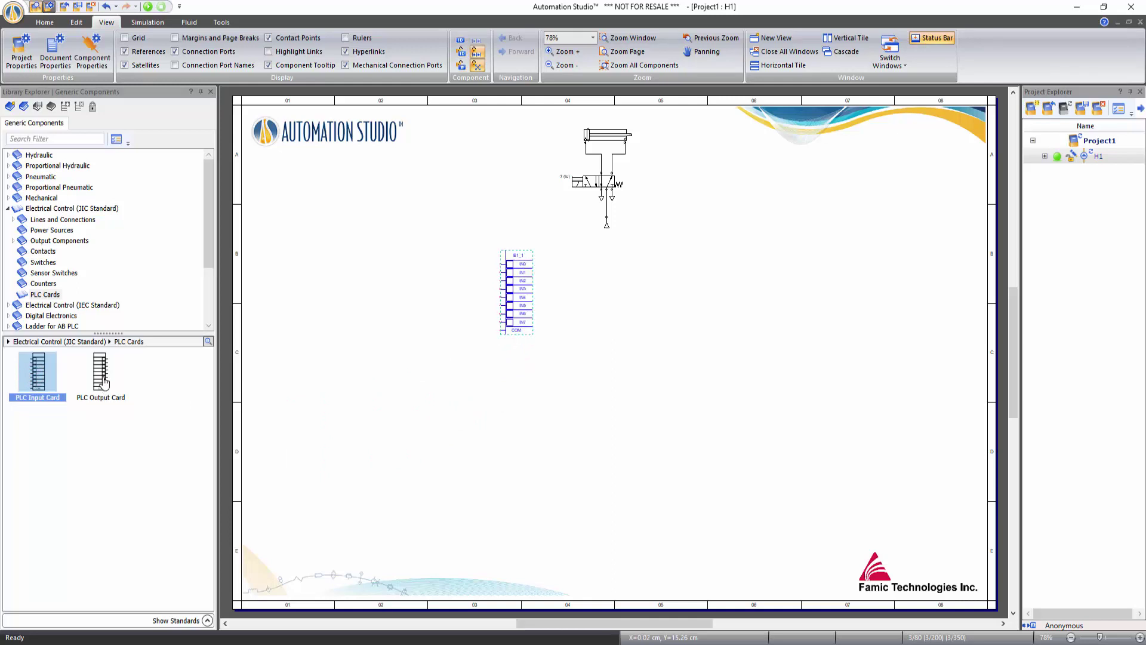
drag(100, 373, 715, 253)
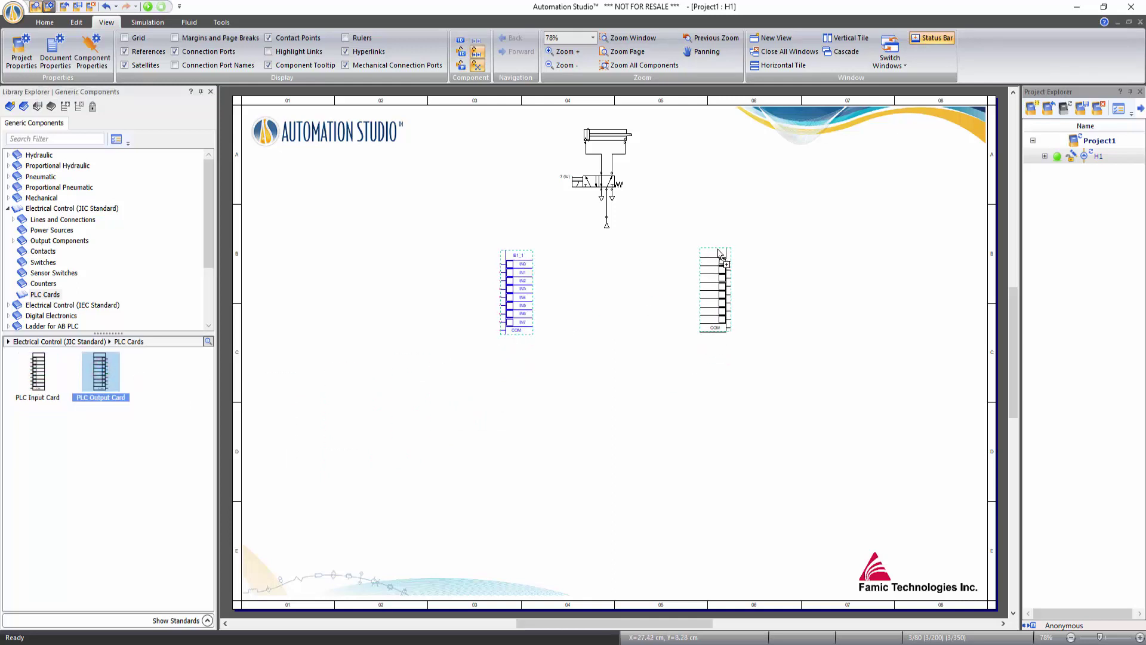
click(576, 350)
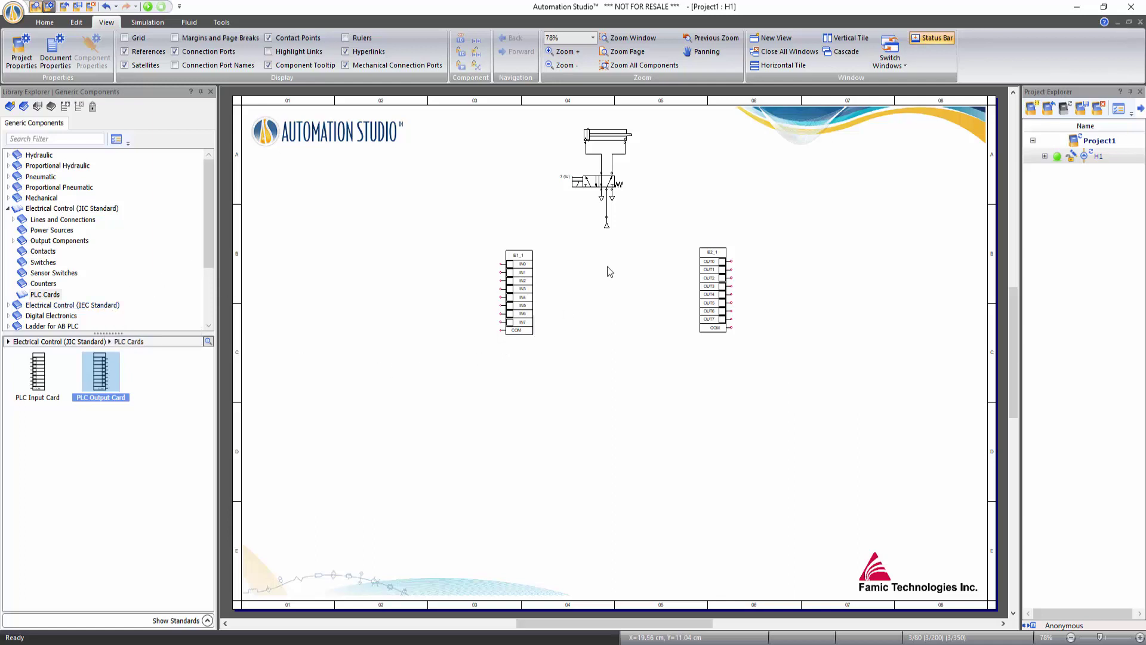
click(652, 70)
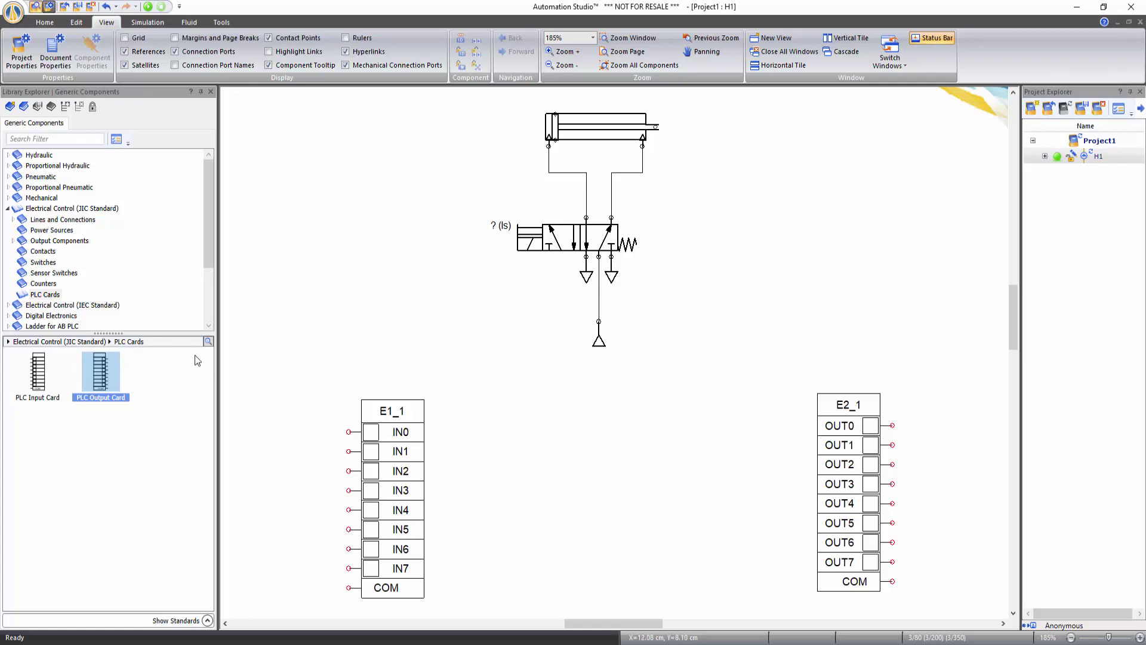
Step: Place a 24V supply, a 0V common and a normally open push-button aliased PB1 beside E1_1
click(102, 208)
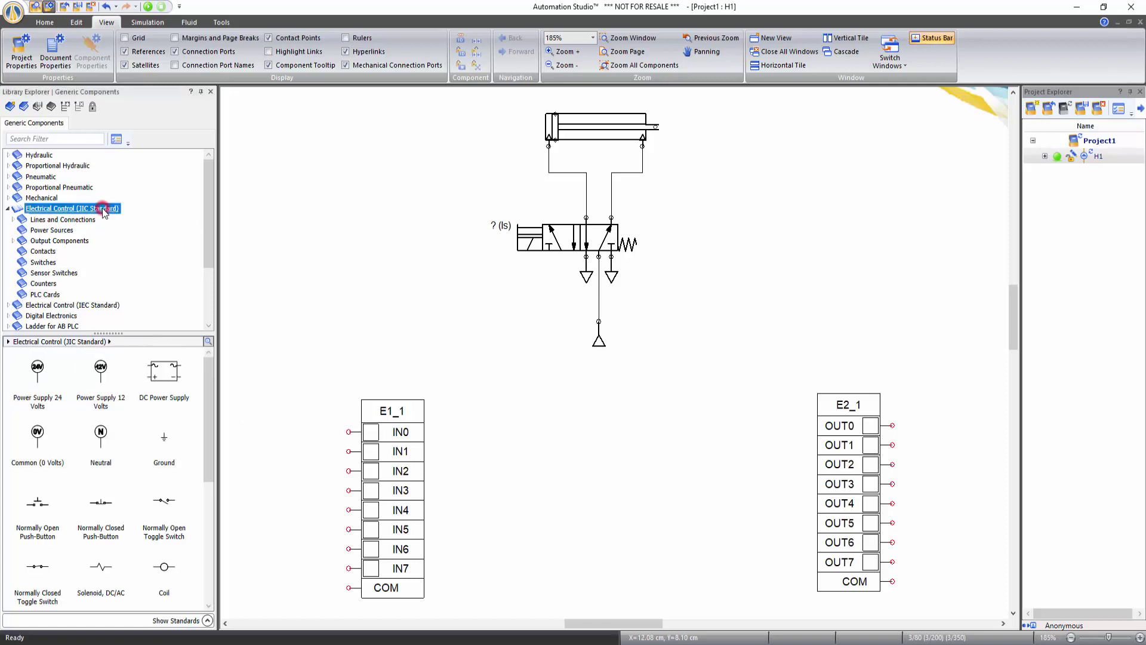
drag(37, 373, 252, 388)
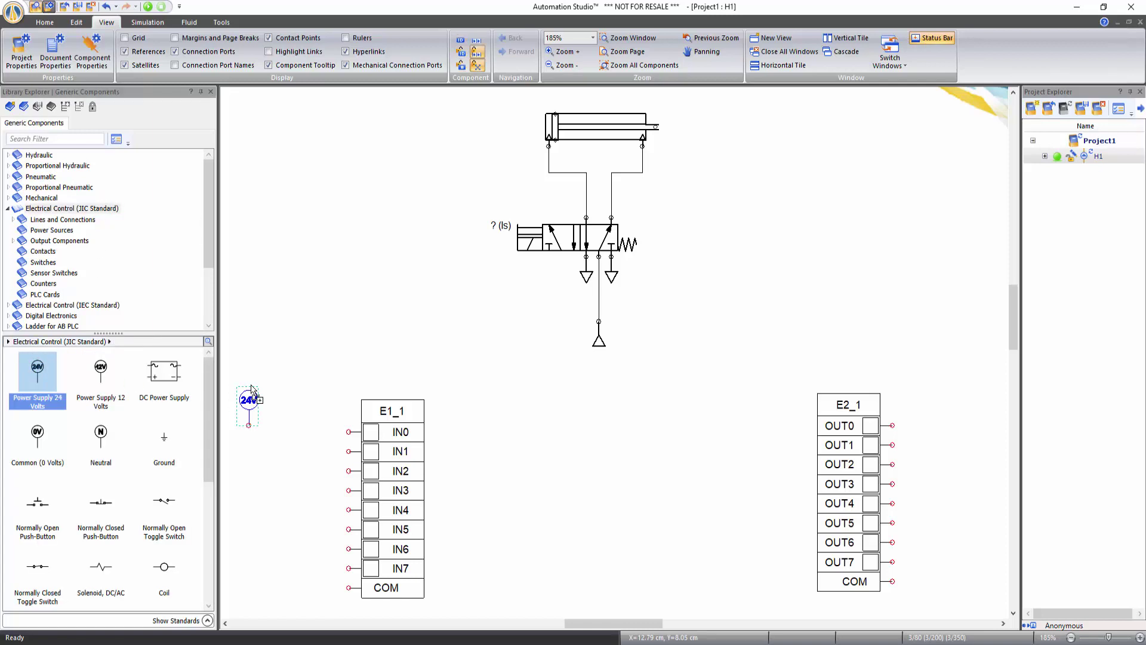
drag(37, 434, 255, 550)
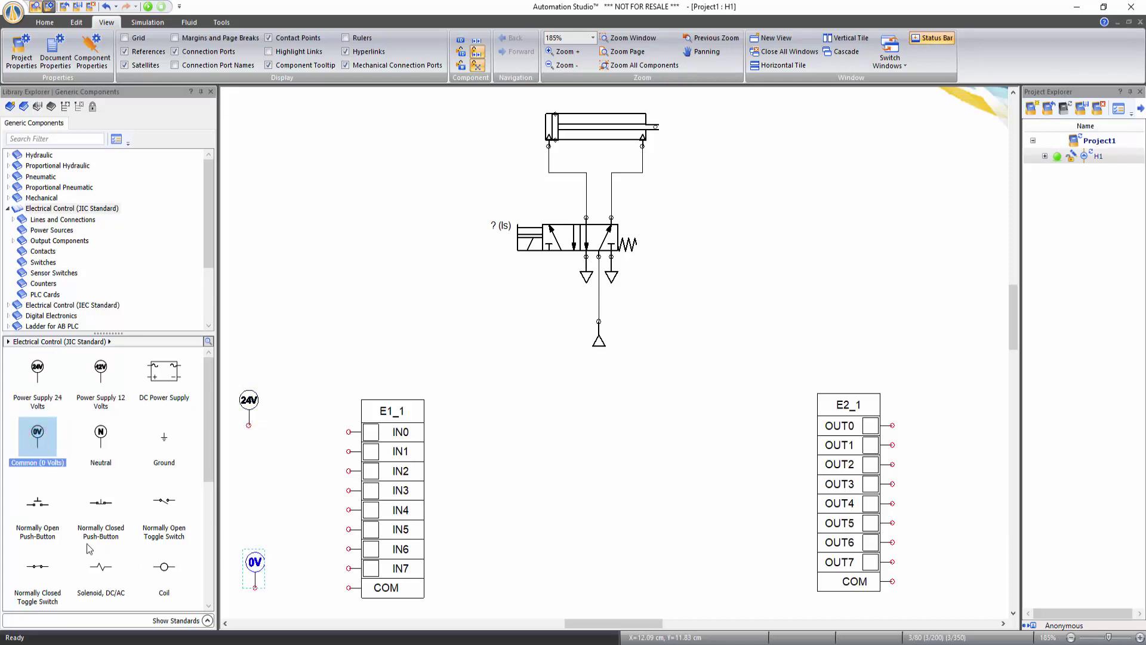
drag(37, 504, 301, 425)
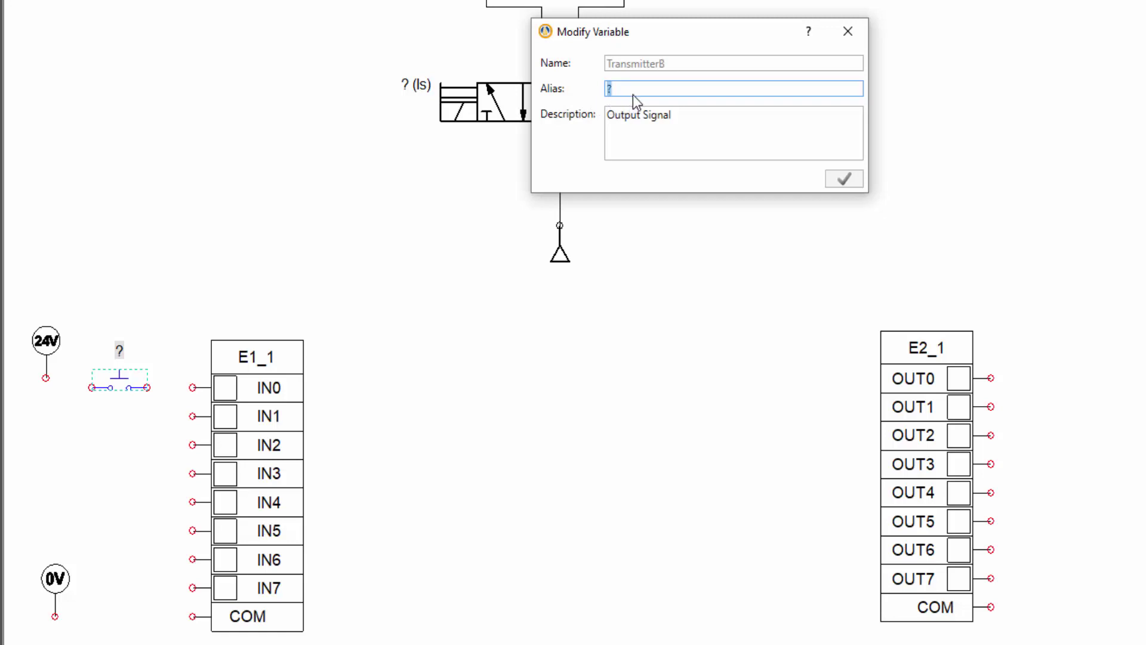
text(P)
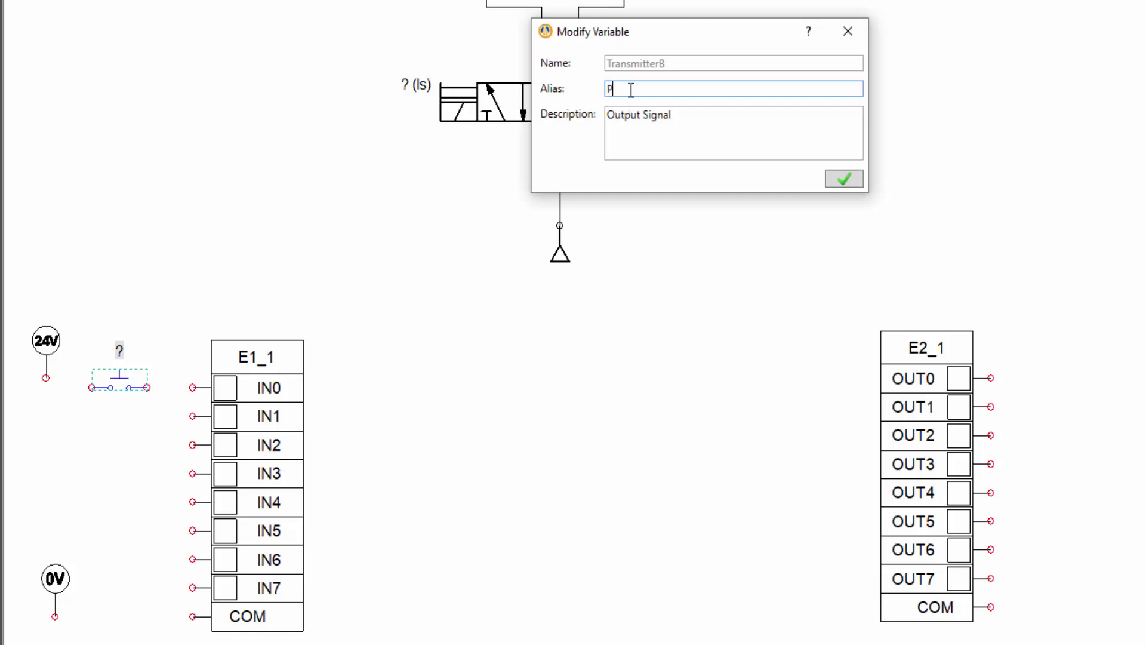
text(B1)
click(846, 179)
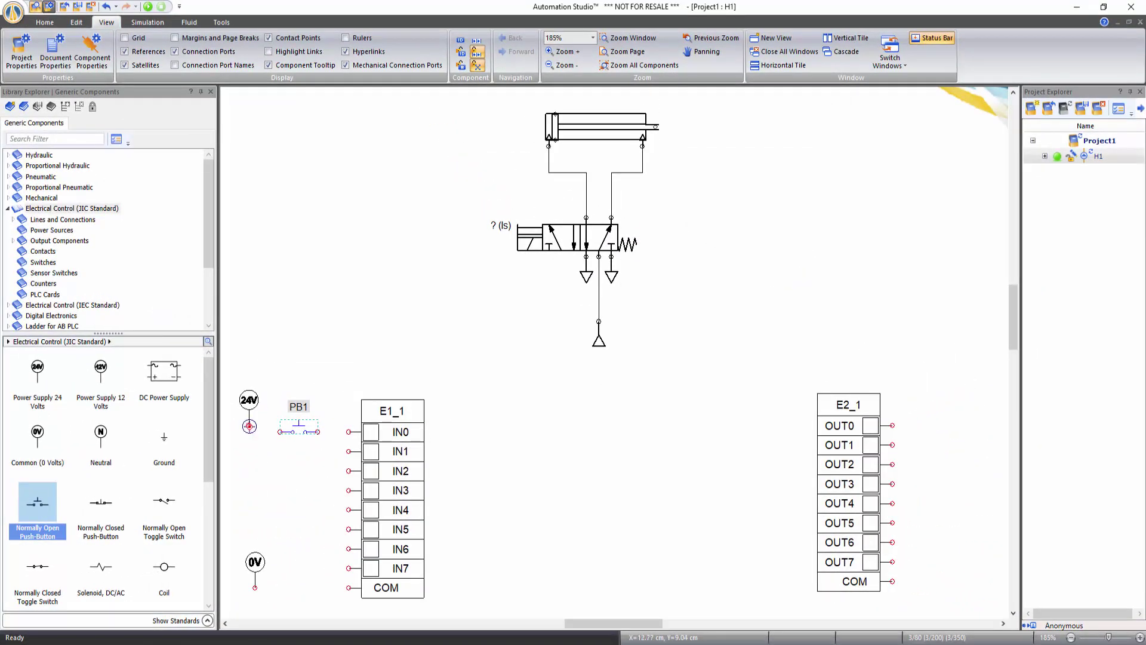
Step: Wire 24V through PB1 to IN0, and the 0V common to E1_1's COM
click(278, 431)
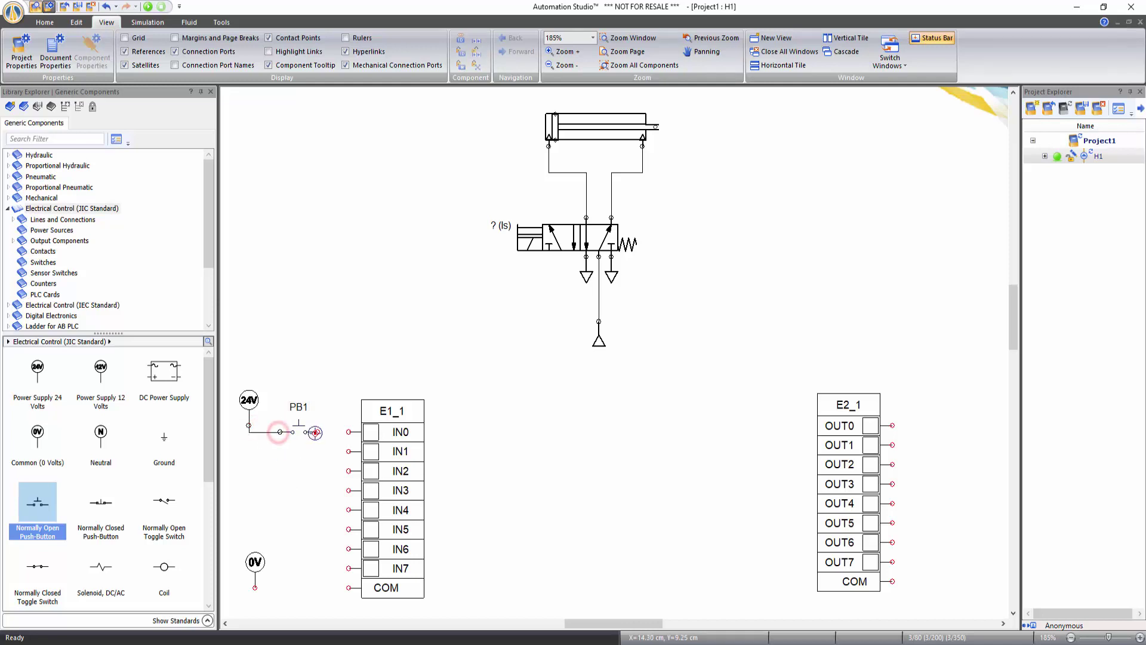
click(317, 431)
click(349, 428)
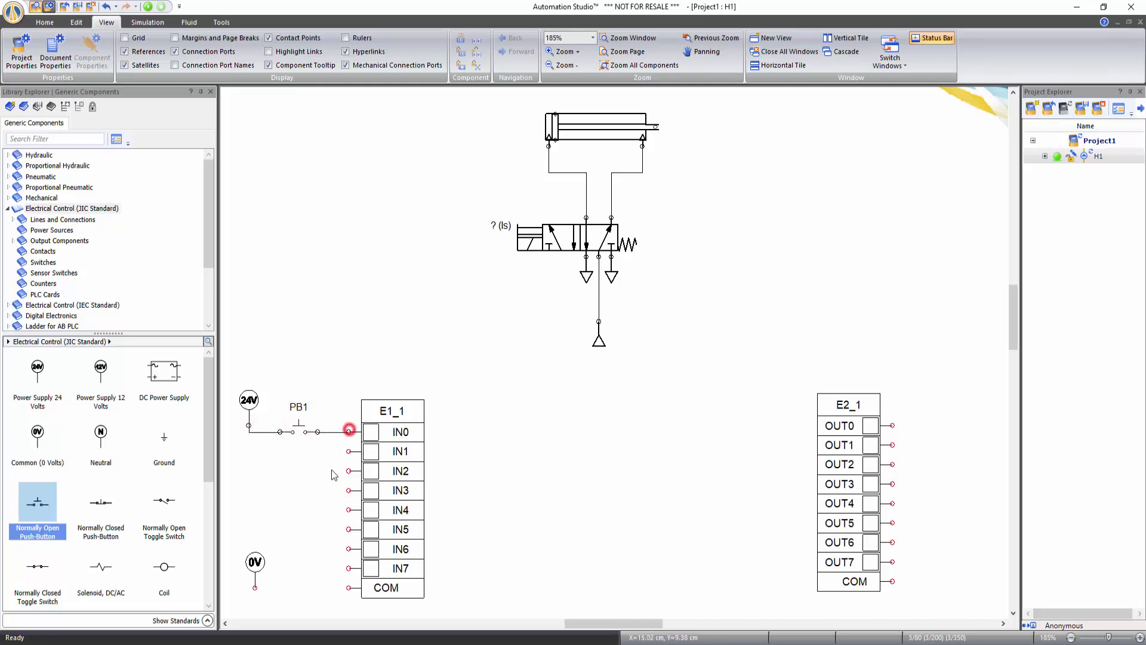
drag(256, 589, 350, 587)
Step: Place a 24V supply and a 0V common to the right of E2_1 and fit all components
click(36, 370)
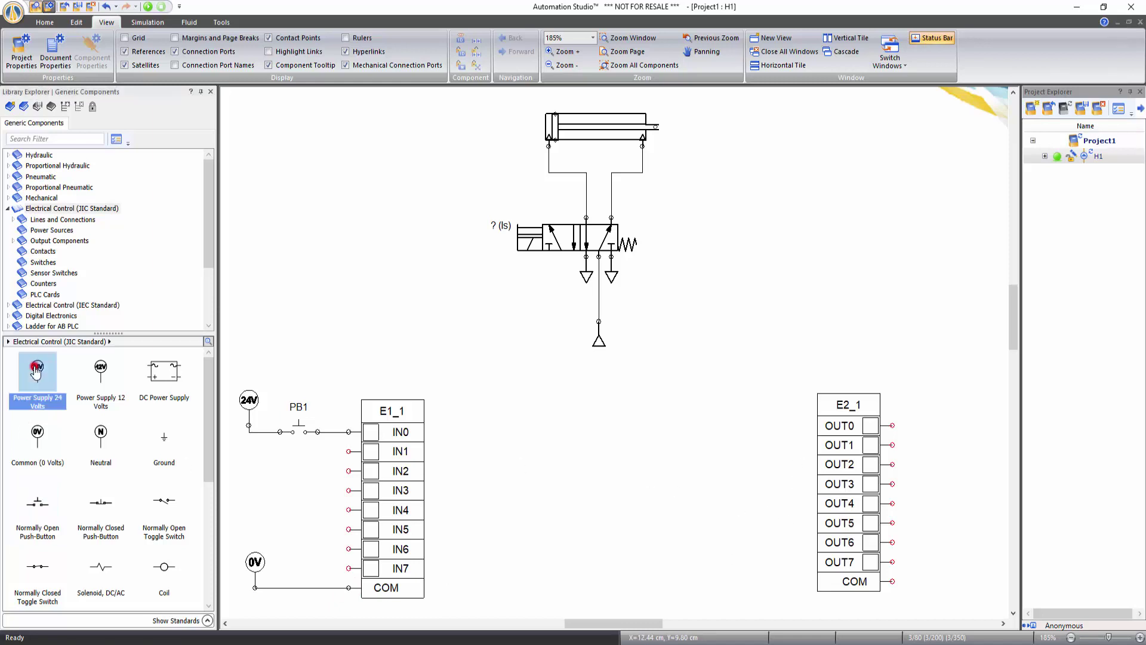
drag(36, 370, 988, 387)
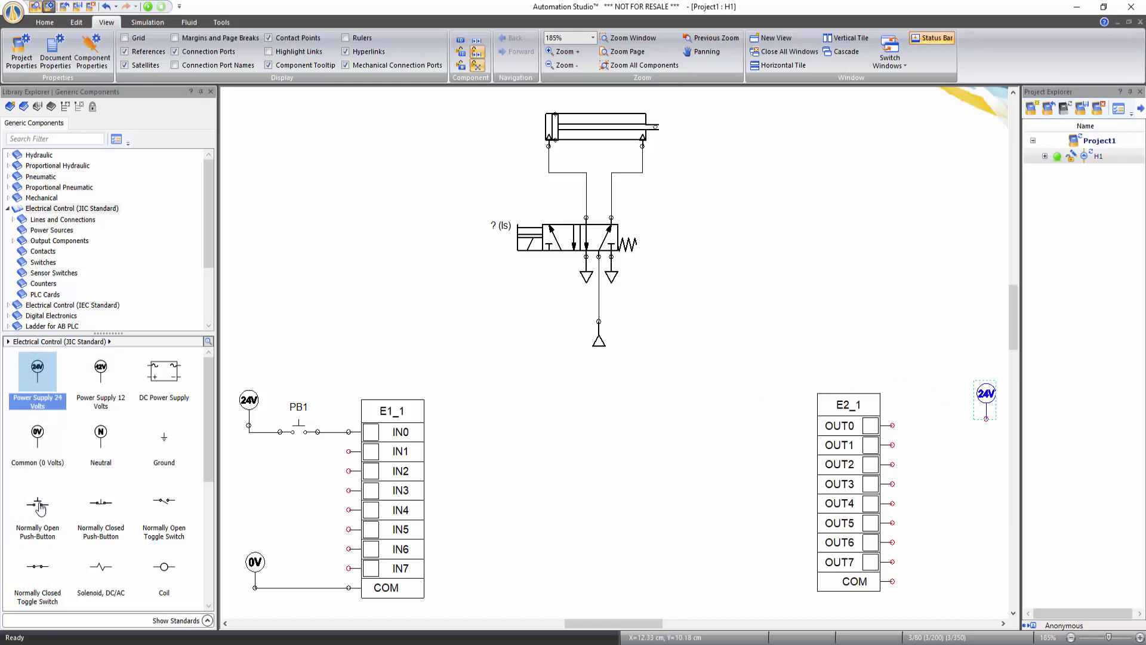
drag(34, 434, 969, 542)
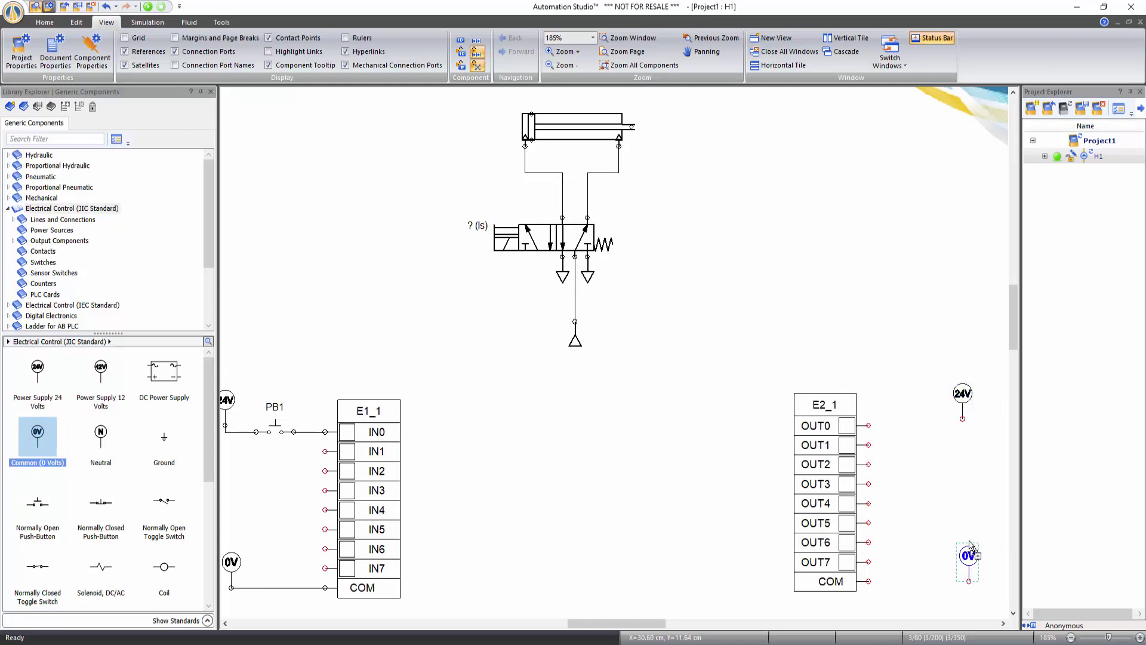
click(629, 65)
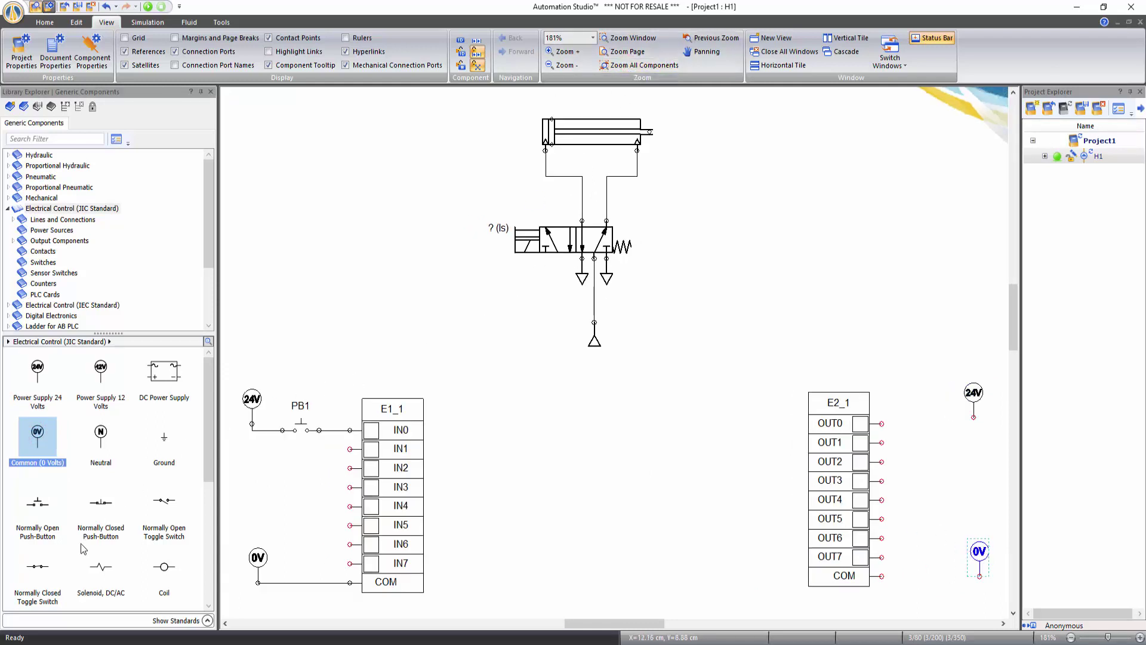
Step: Add solenoid A+ beside OUT0, wire it to the 24V supply, and wire the 0V common to COM
drag(98, 574, 930, 424)
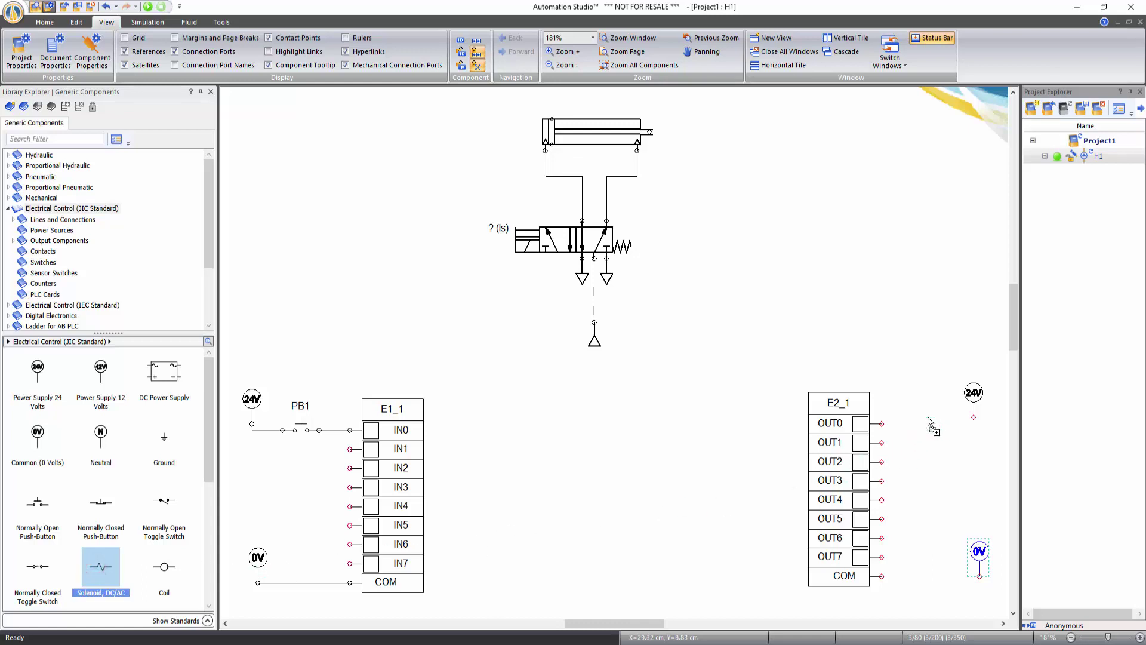
text(A+)
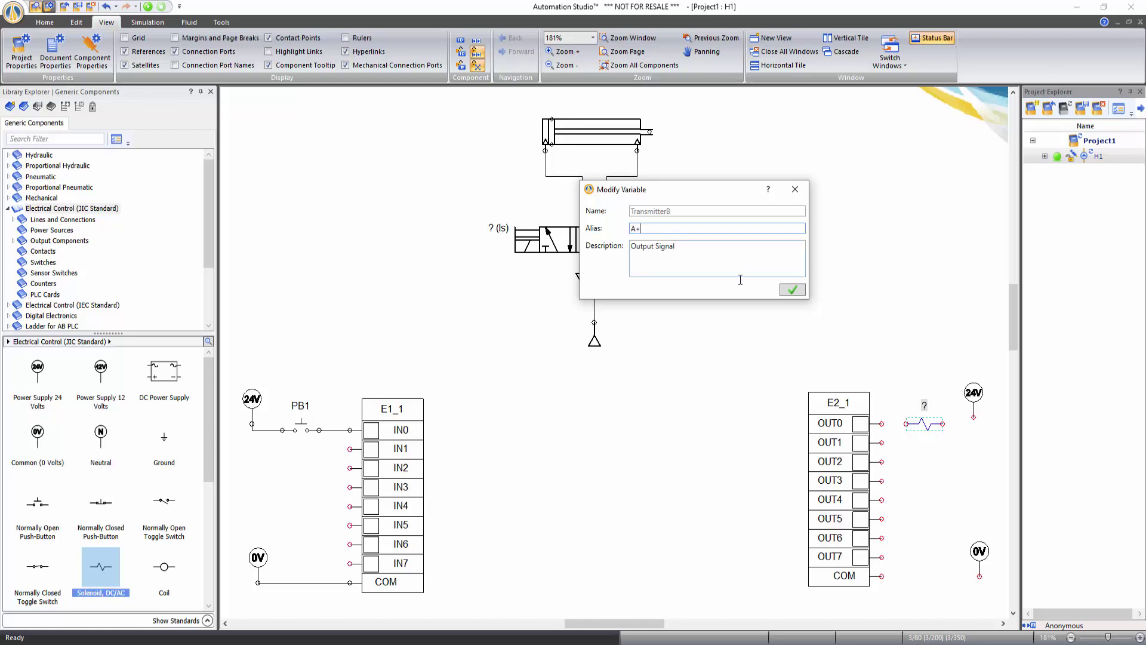
click(800, 289)
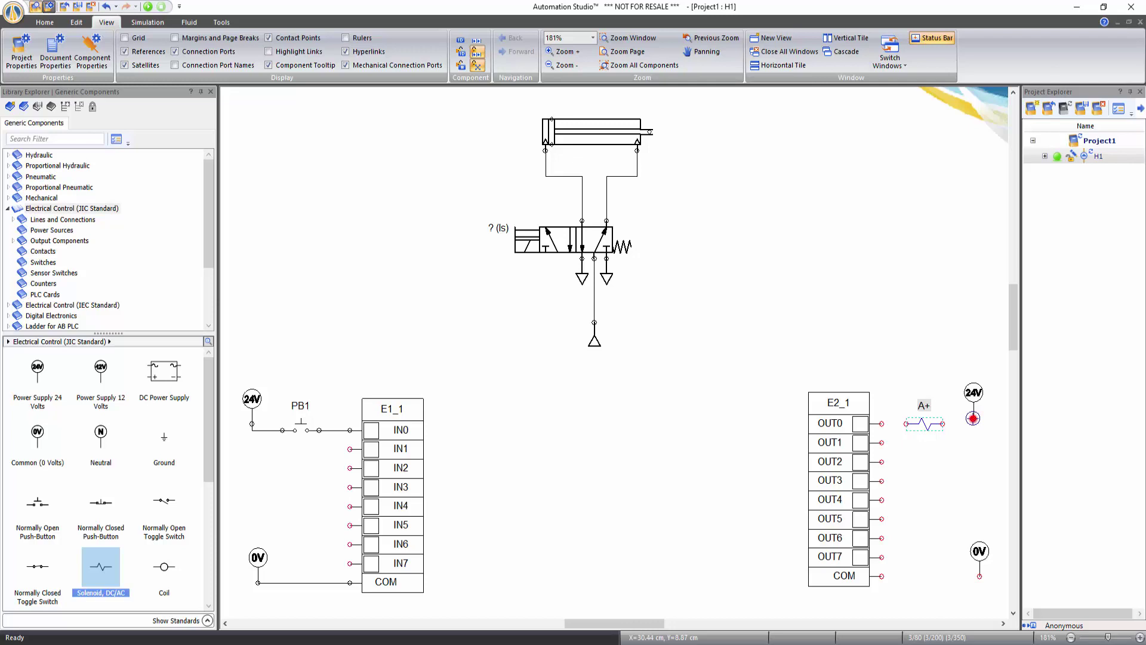
drag(973, 418, 881, 424)
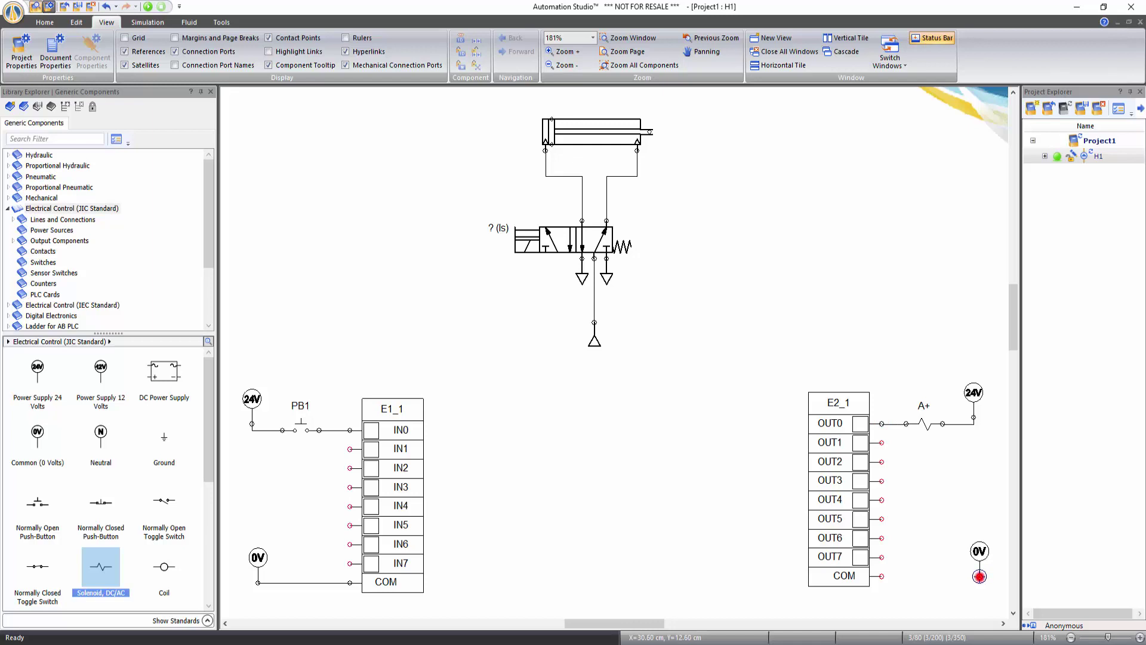
drag(979, 578, 881, 575)
Step: Place an AB ladder rung L1_1, resize it and move it between E1_1 and E2_1
click(65, 328)
drag(206, 256, 206, 303)
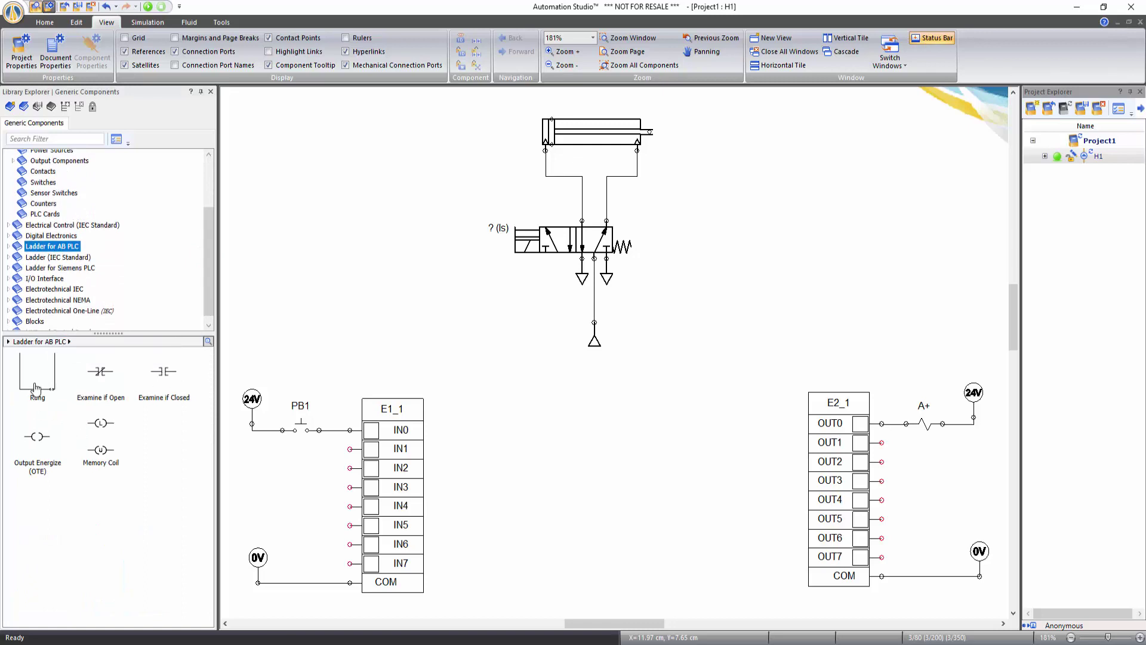
drag(36, 389, 584, 407)
drag(615, 395, 613, 392)
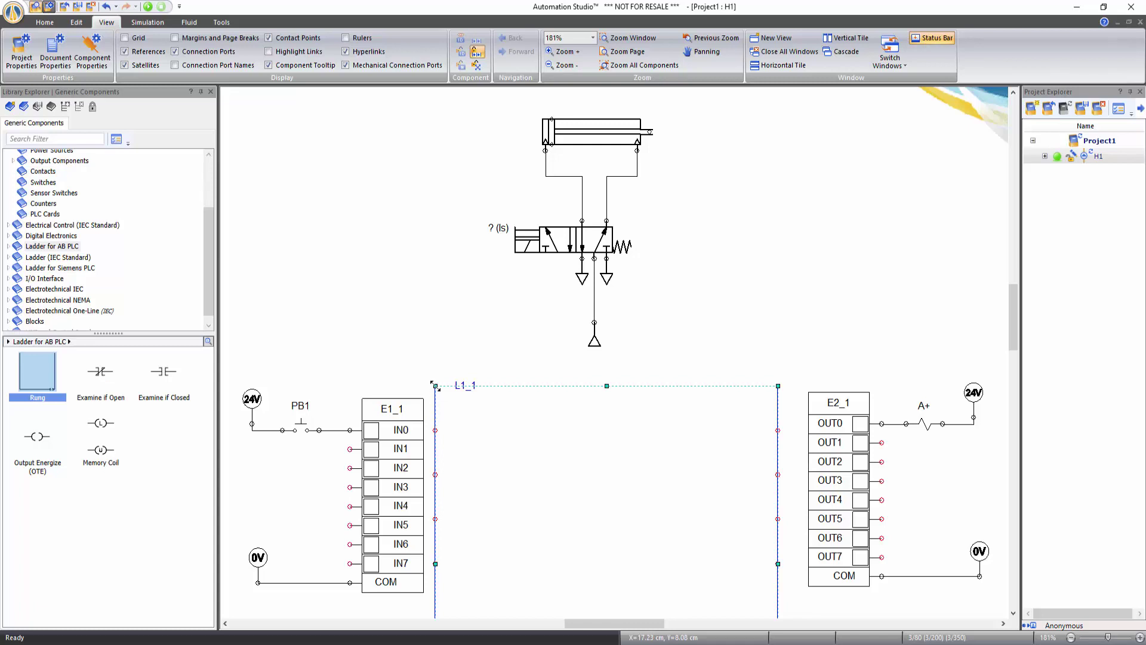
drag(435, 385, 479, 430)
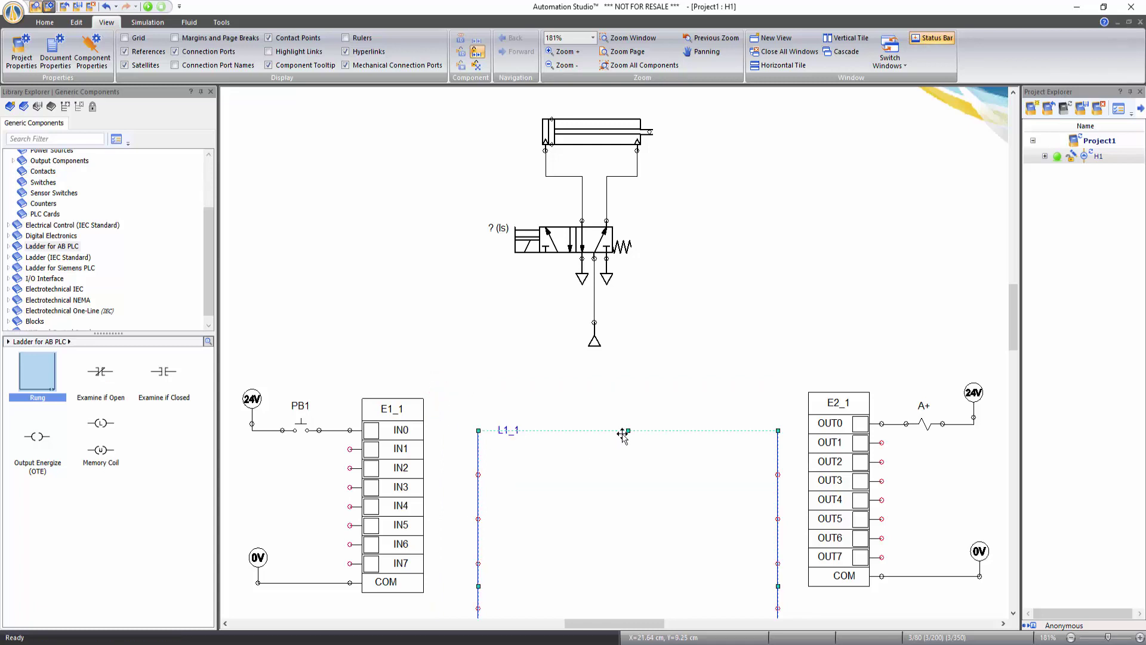
drag(670, 429, 654, 402)
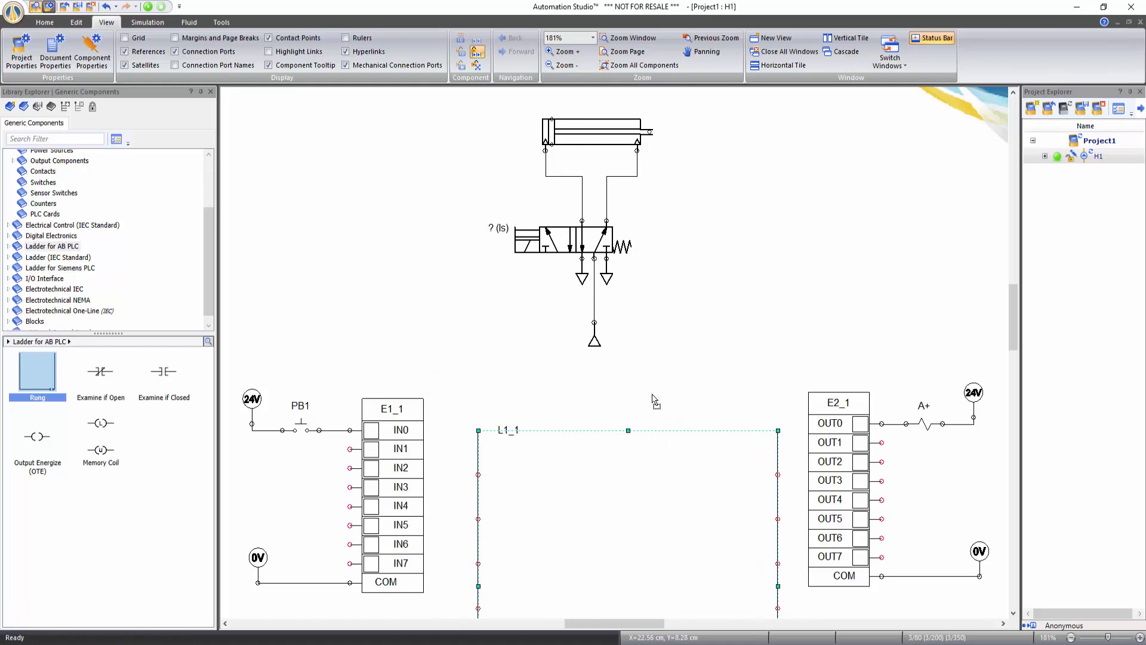
click(640, 67)
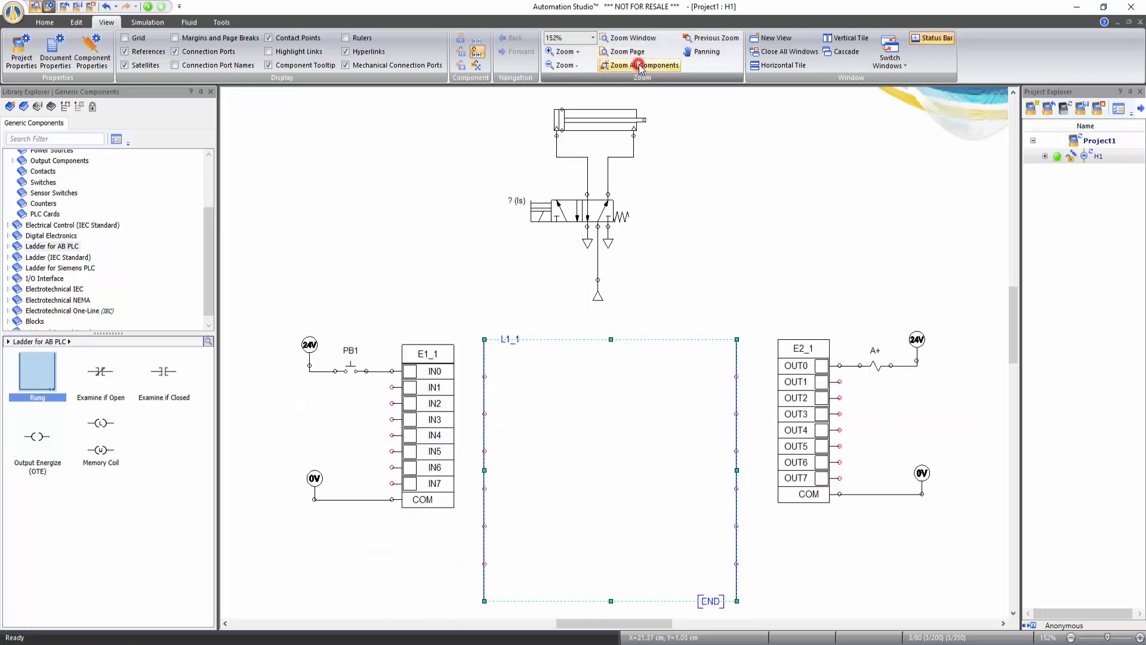
click(704, 379)
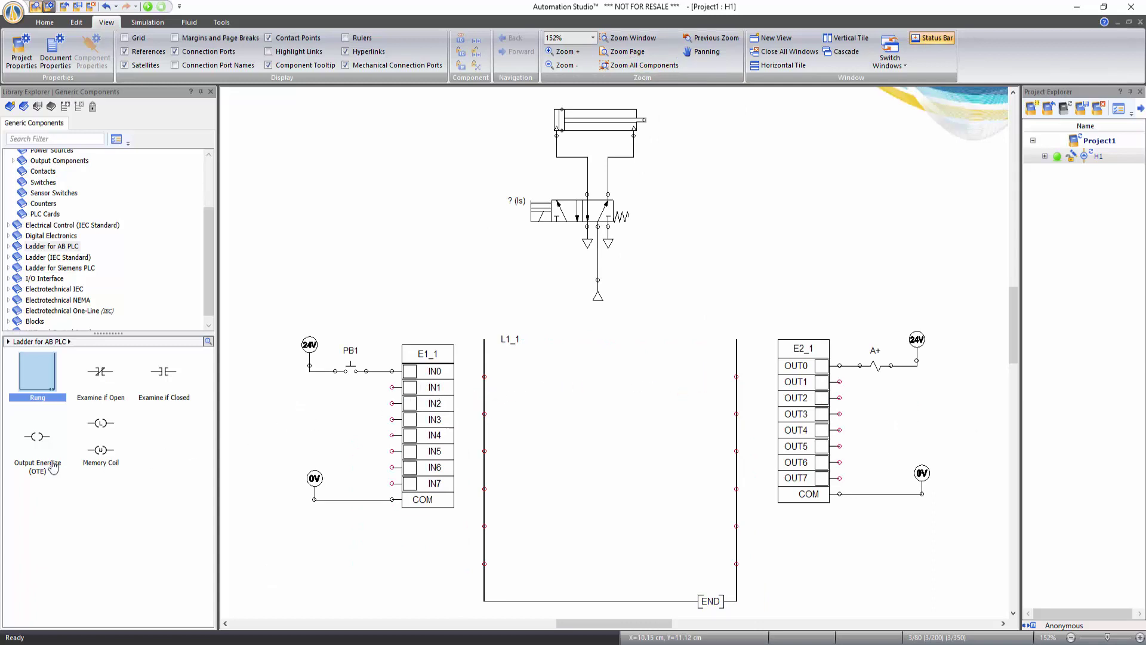
Step: Put an Examine if Closed contact and an OTE coil aliased OUT0 on L1_1, wiring rail to contact
click(157, 378)
drag(157, 378, 525, 376)
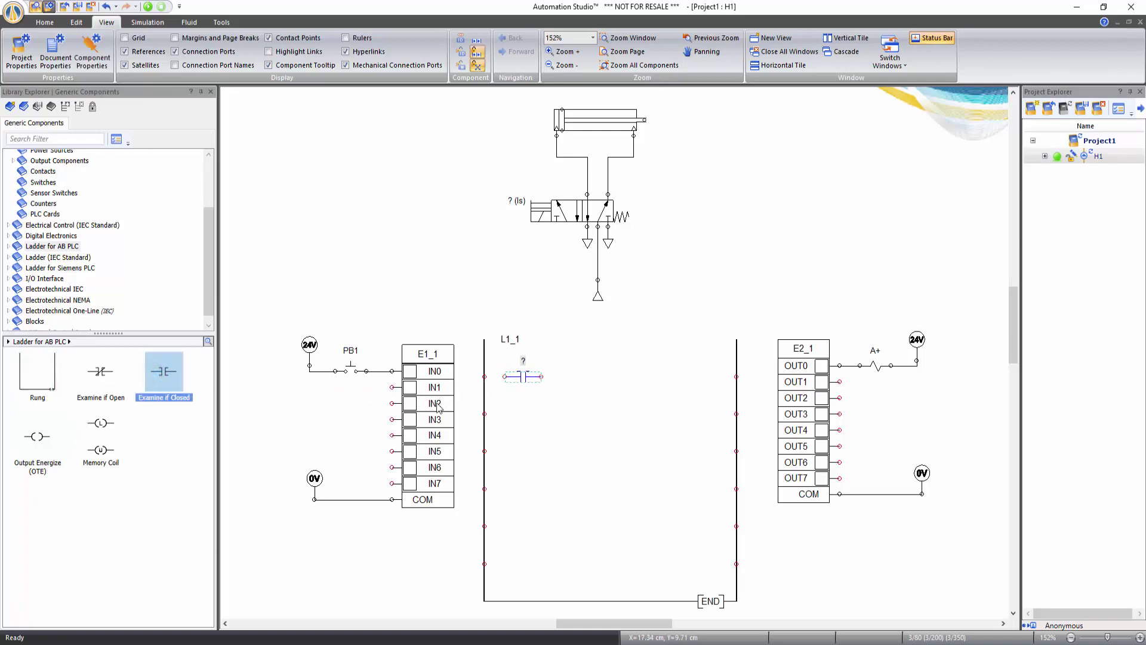
drag(34, 439, 650, 353)
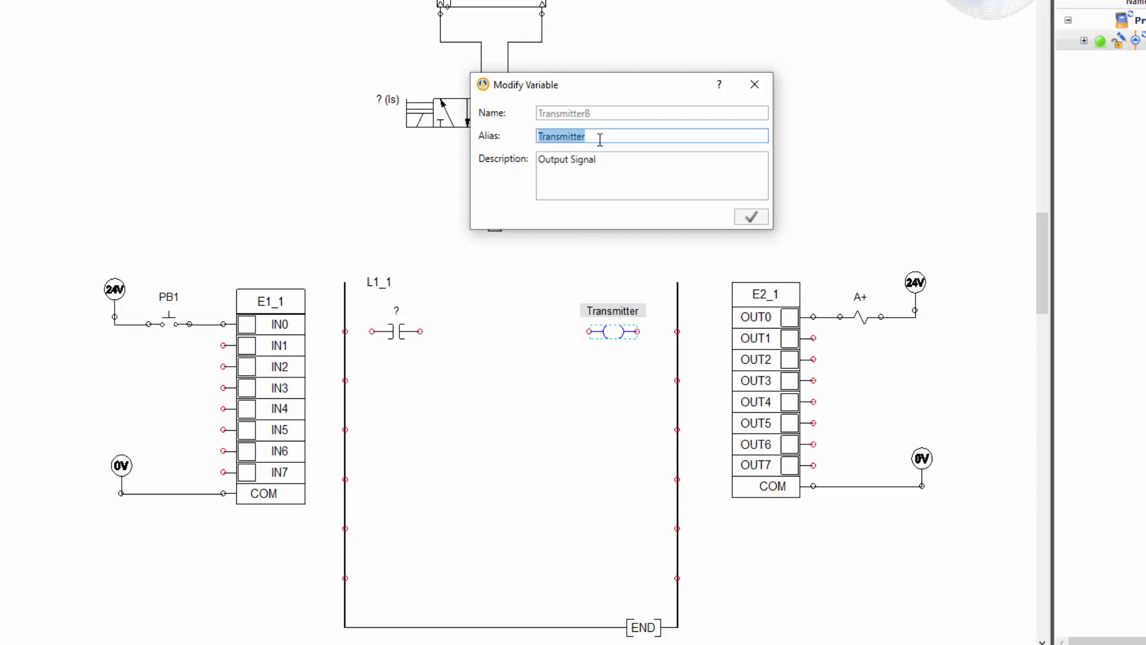
text(OUT0)
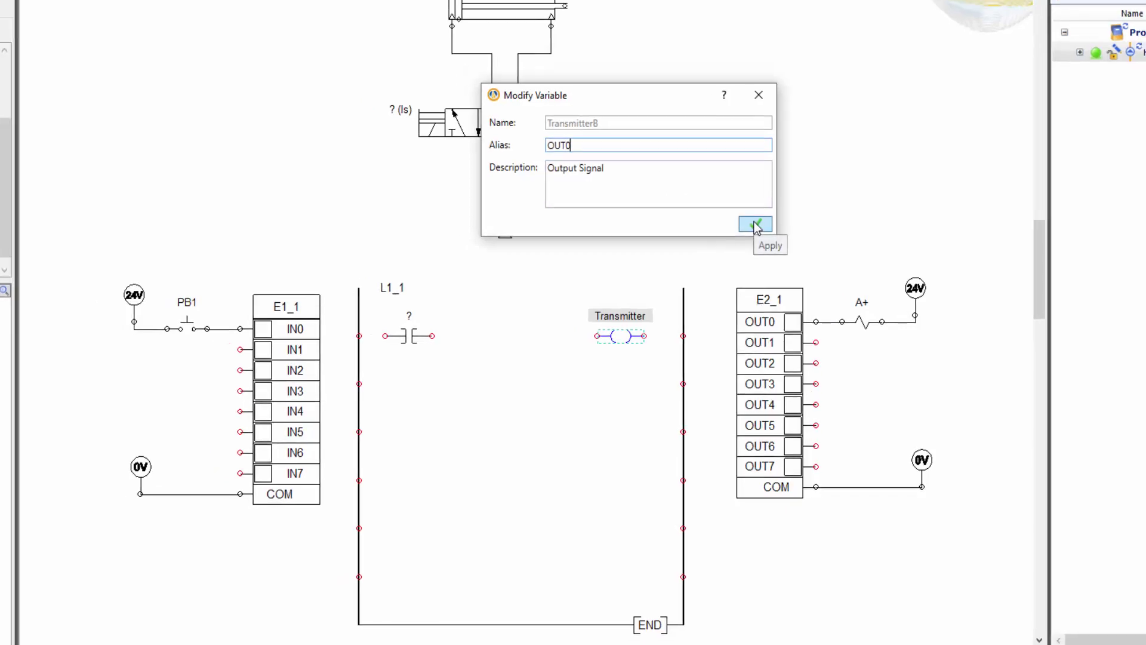
click(756, 225)
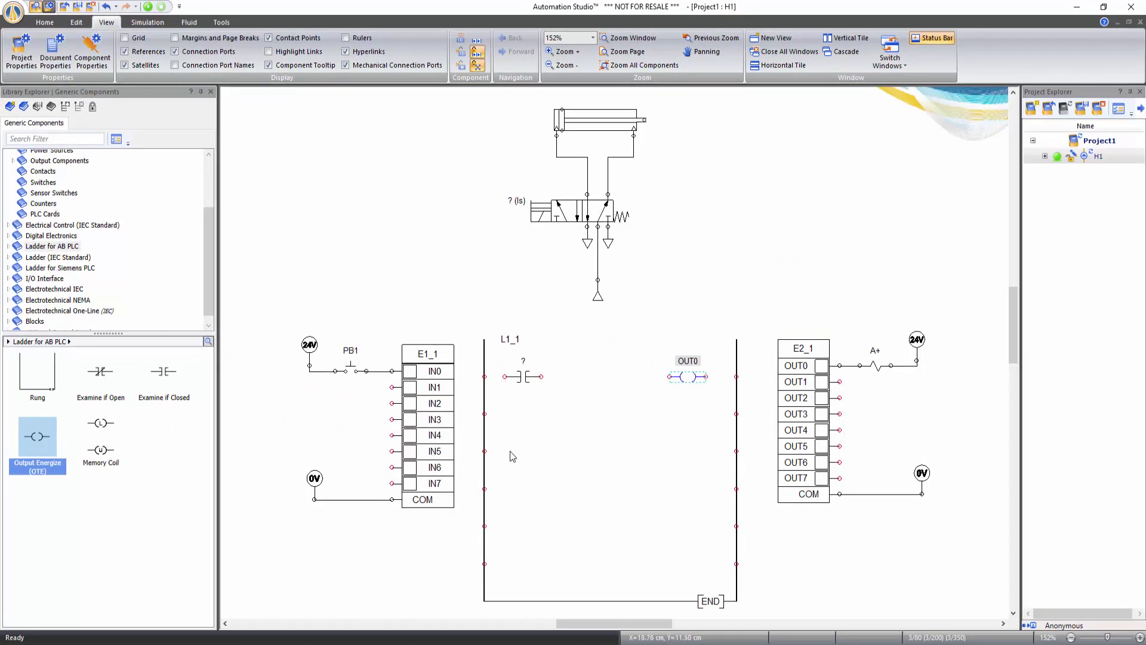
drag(486, 380, 735, 375)
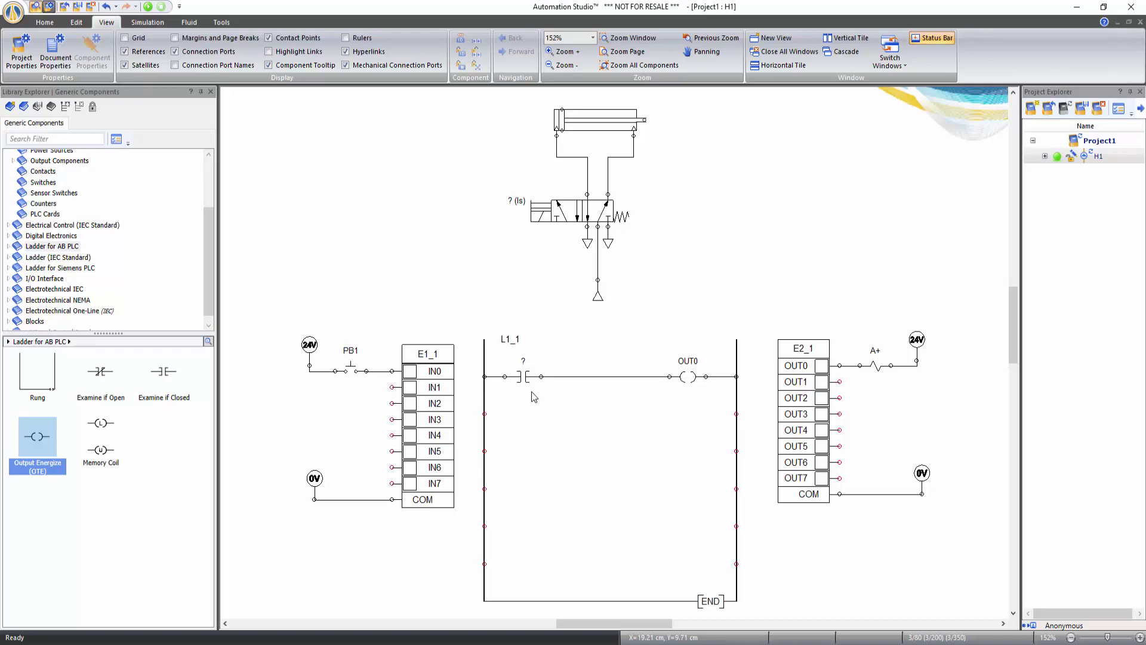
Step: Assign input variable E1_1 IN0 to the rung's contact via its Variable Assignment properties
right_click(524, 377)
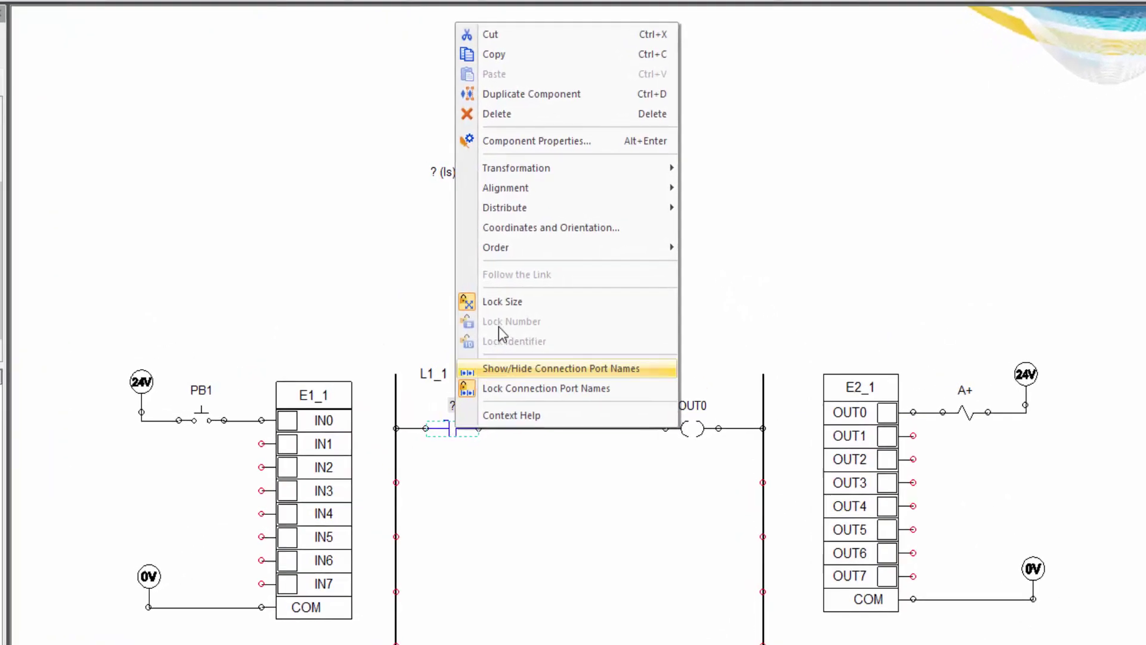
click(561, 141)
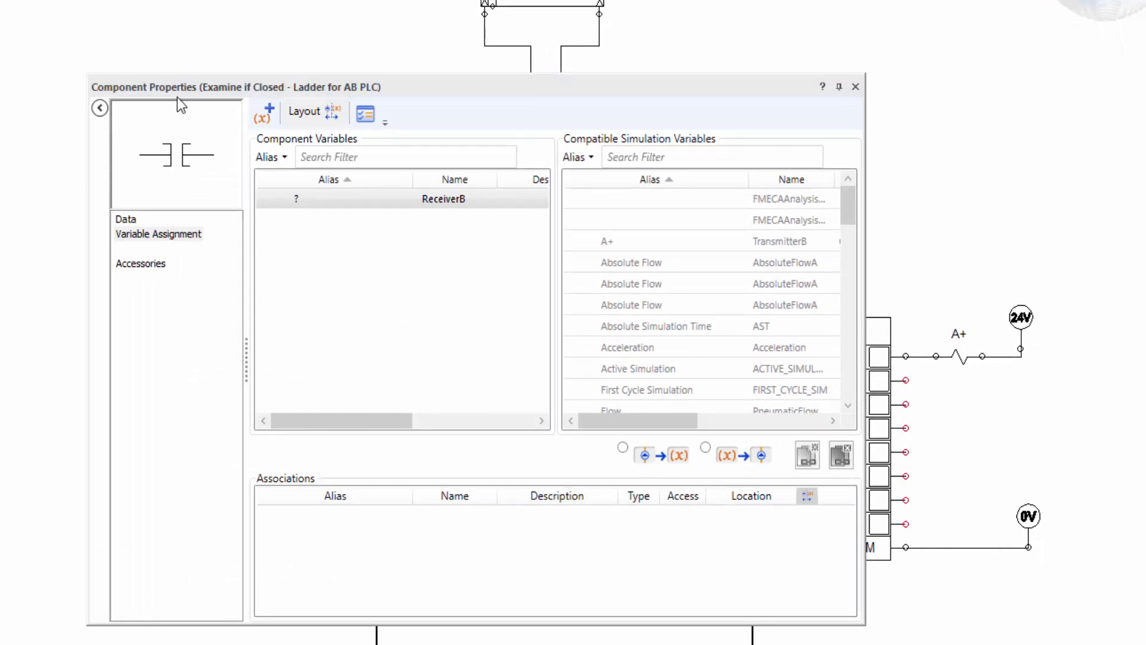
click(160, 235)
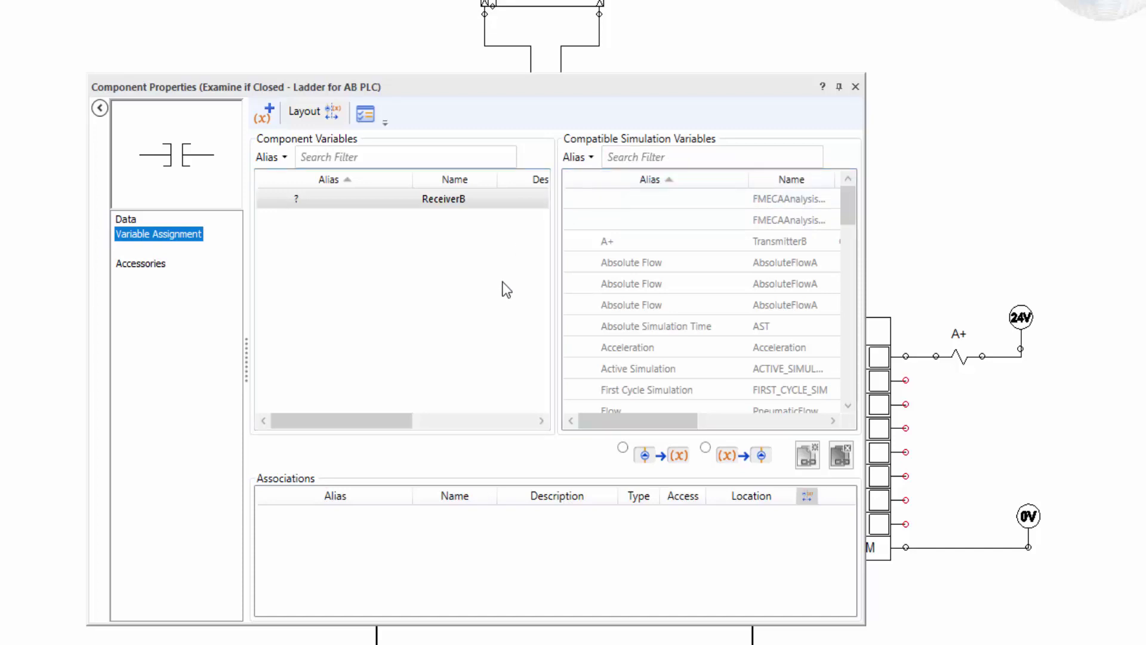
click(653, 152)
text(I)
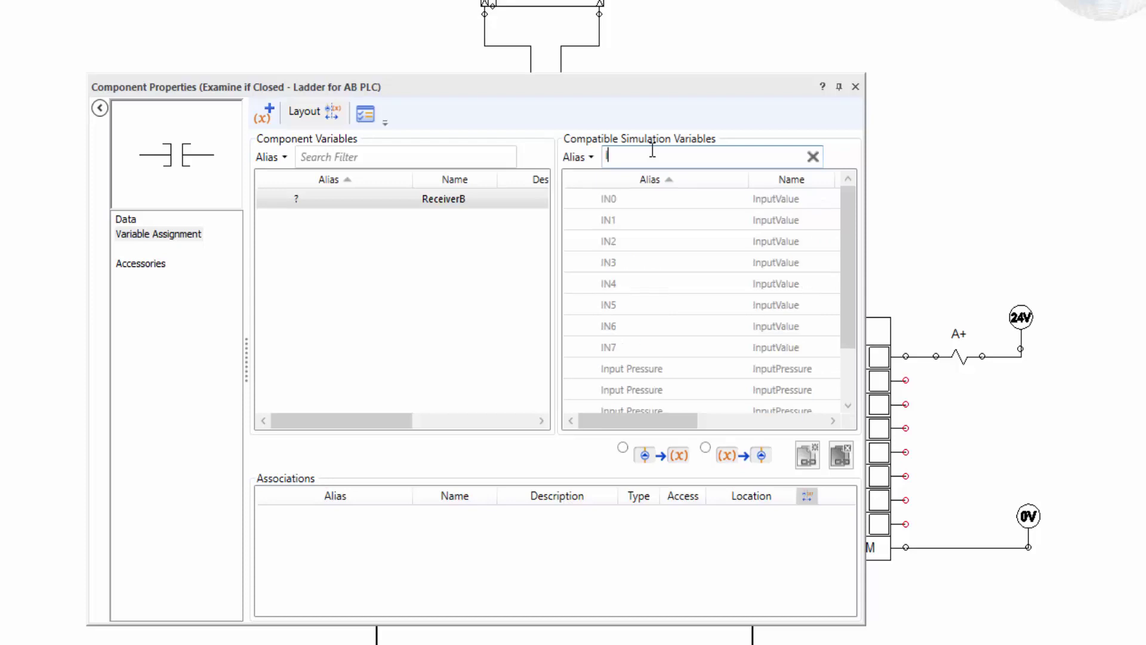
text(N)
drag(669, 88, 933, 89)
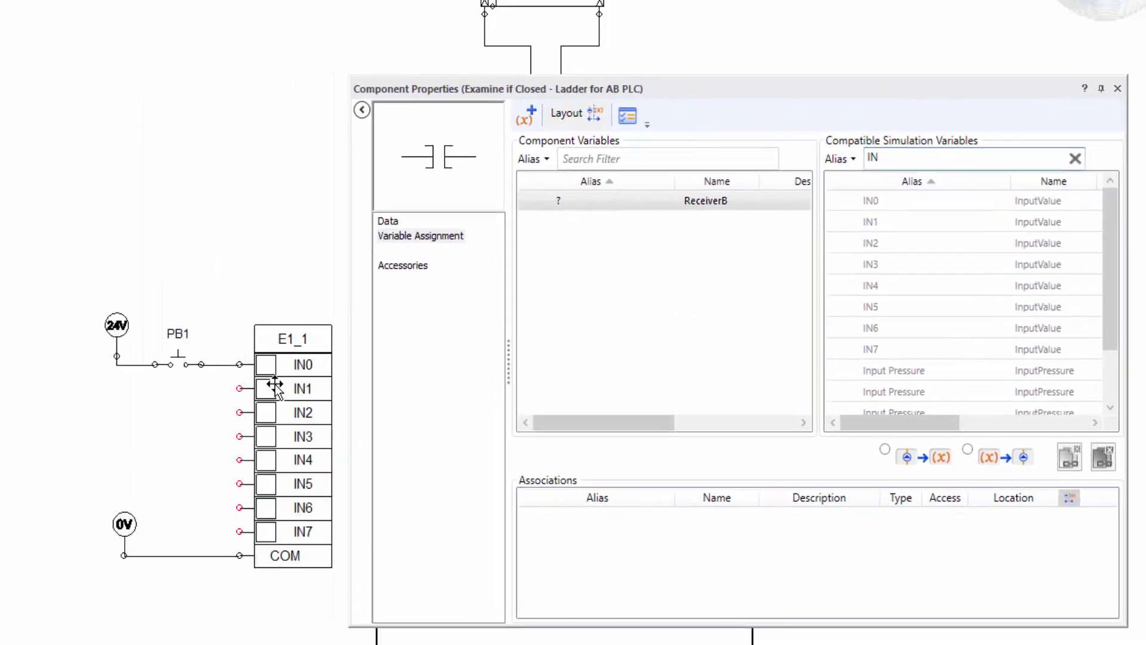
double_click(909, 198)
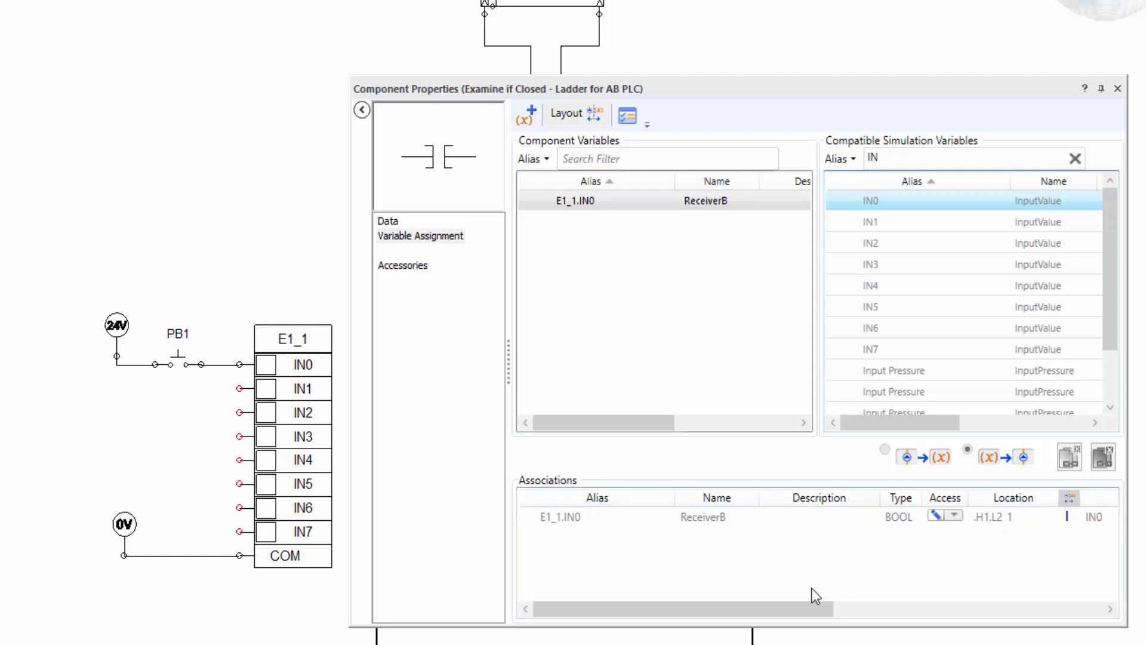
drag(808, 609, 1078, 610)
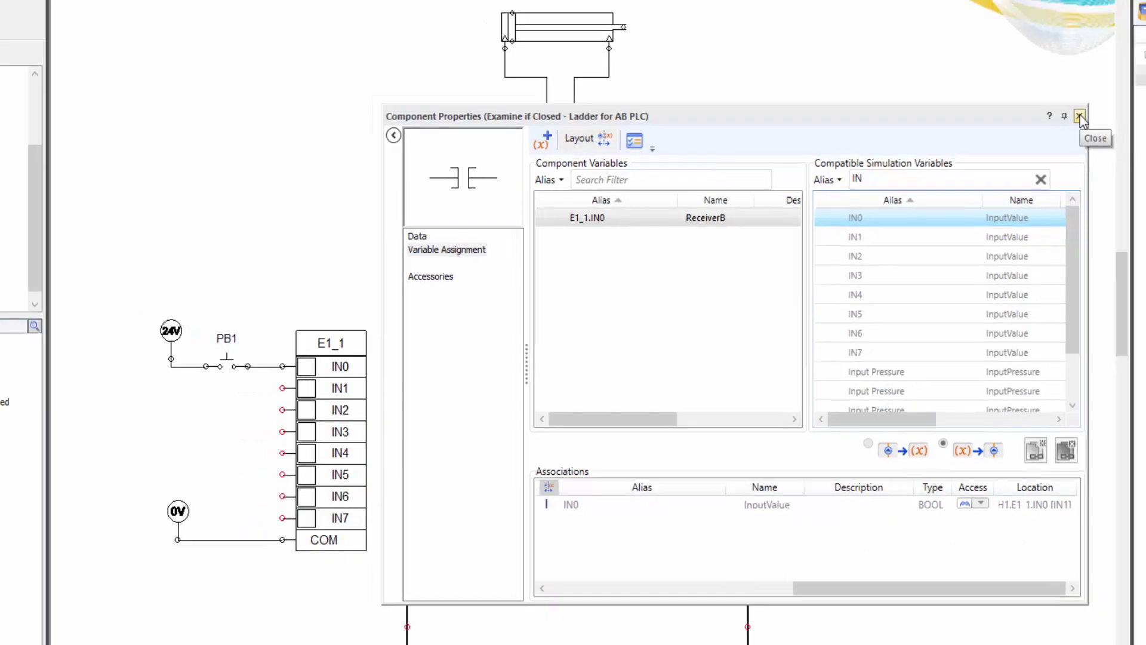
click(1118, 89)
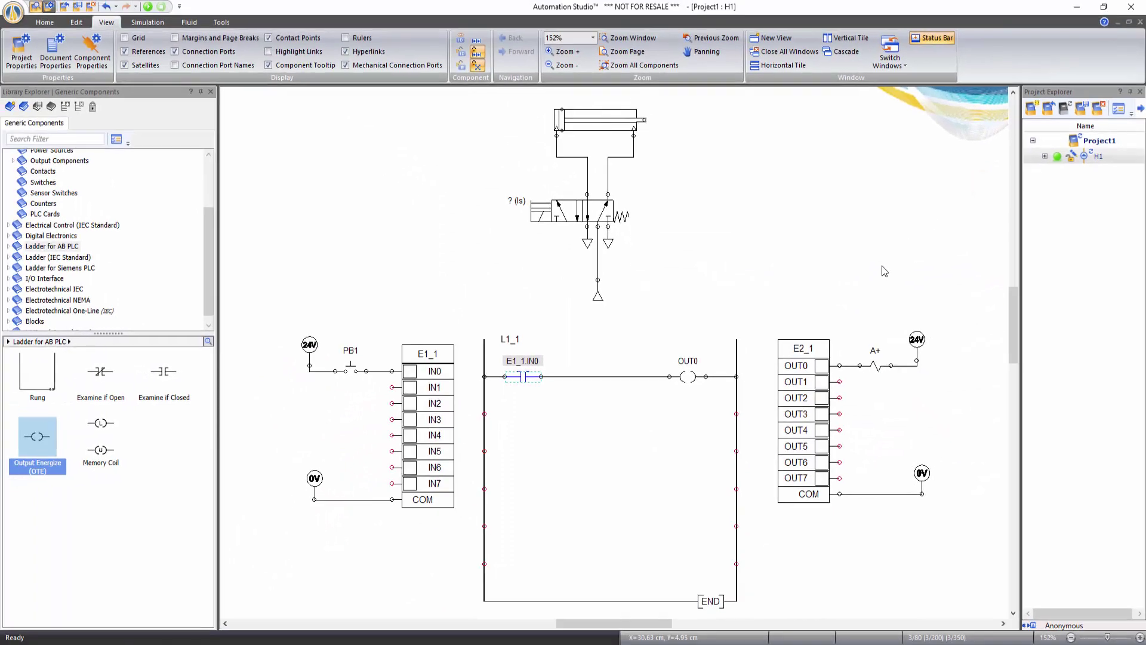
click(678, 427)
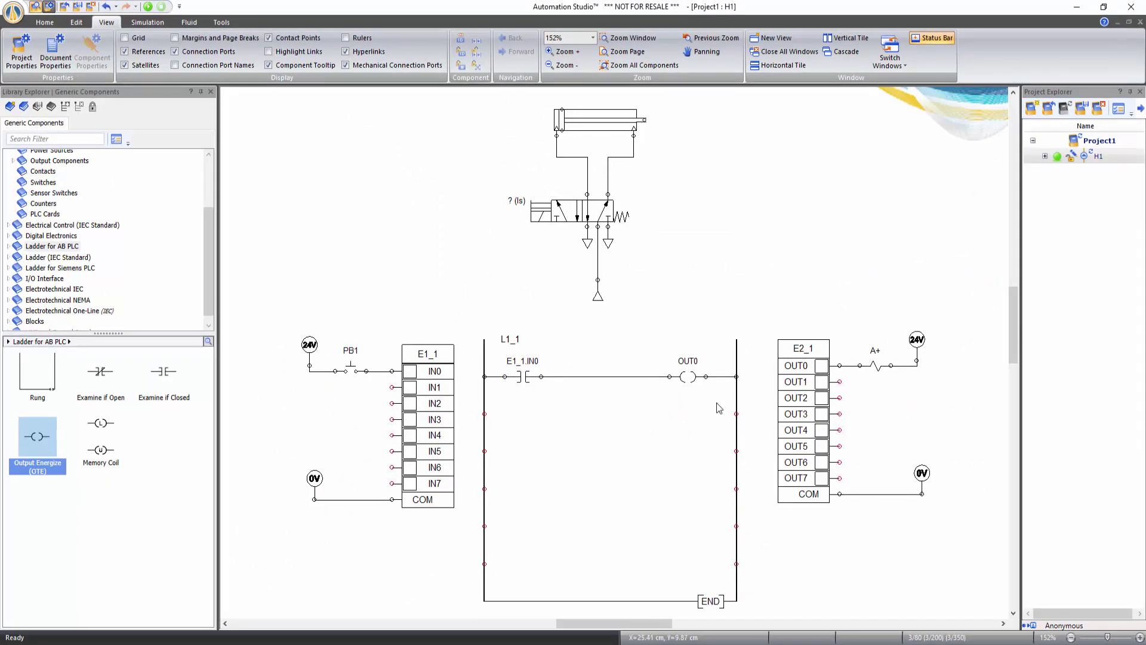
Step: Assign output variable OUT0 to the rung's OUT0 coil, filtering by 'ou'
double_click(683, 377)
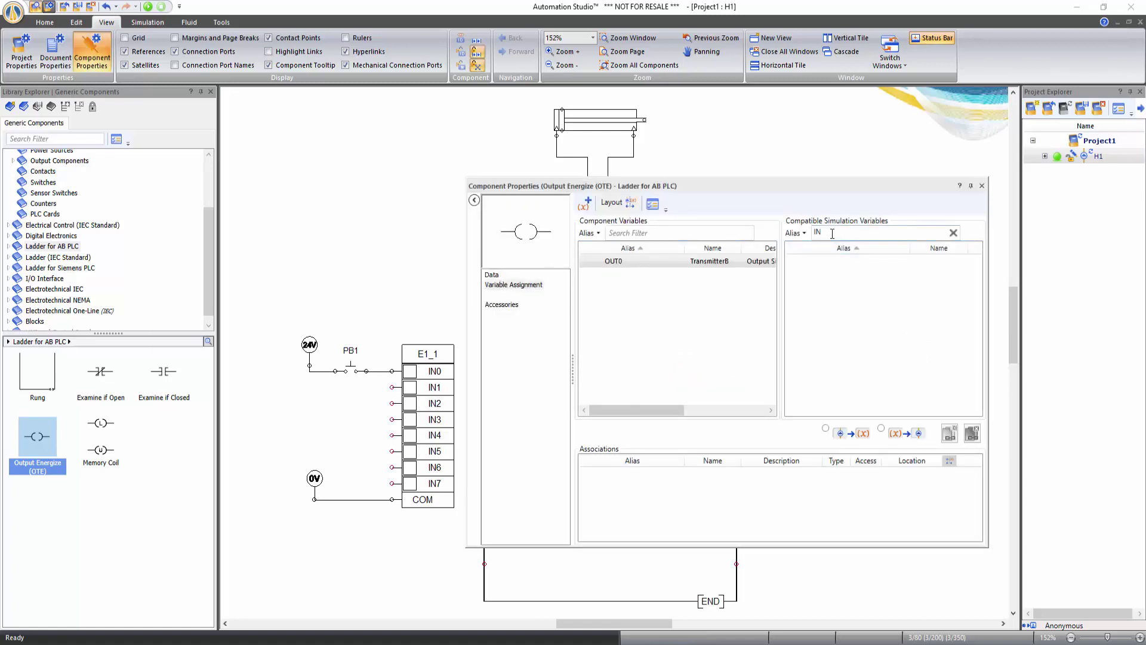
double_click(815, 234)
text(ou)
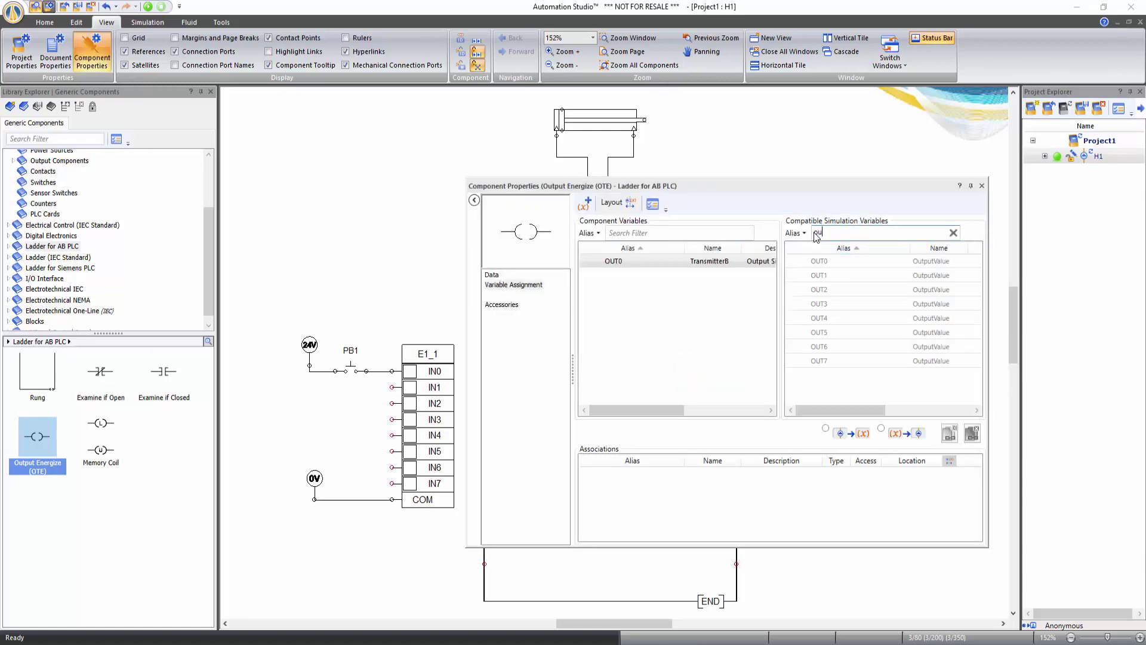
click(835, 261)
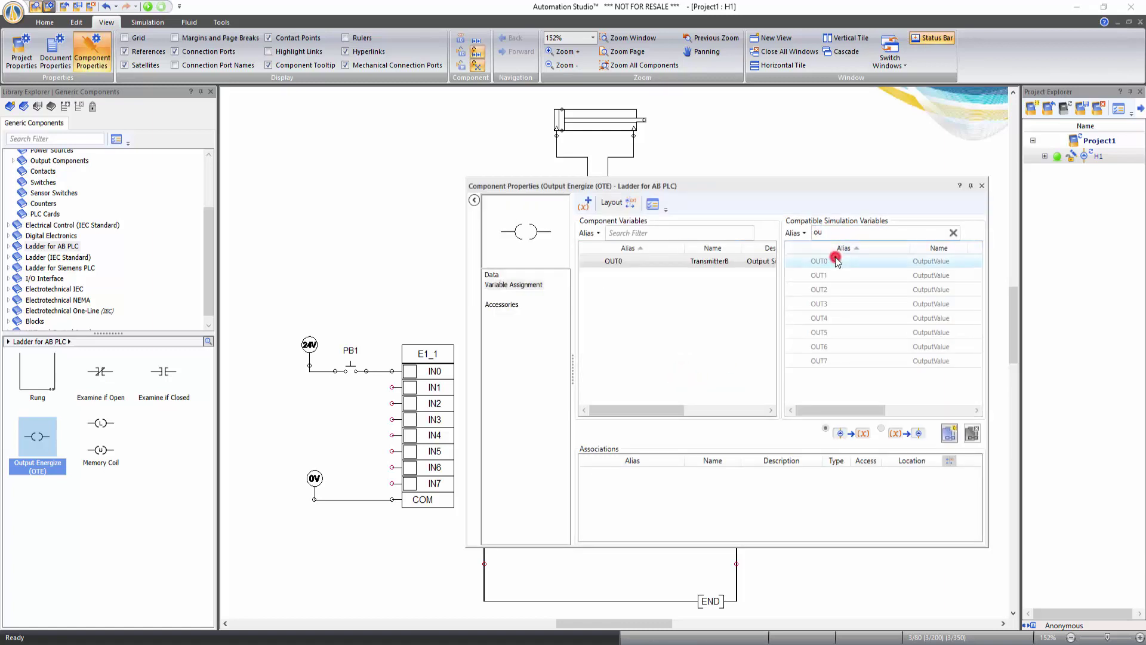
click(982, 186)
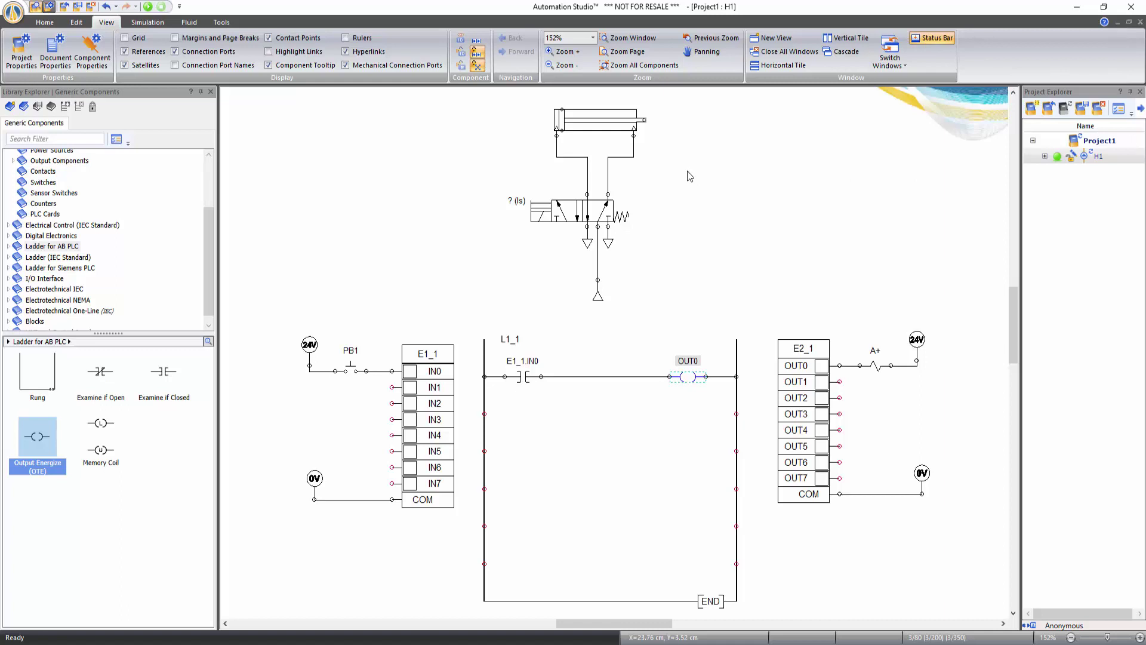
Step: Open the double-acting cylinder's Context Help and read through its parameter descriptions before closing it
right_click(581, 125)
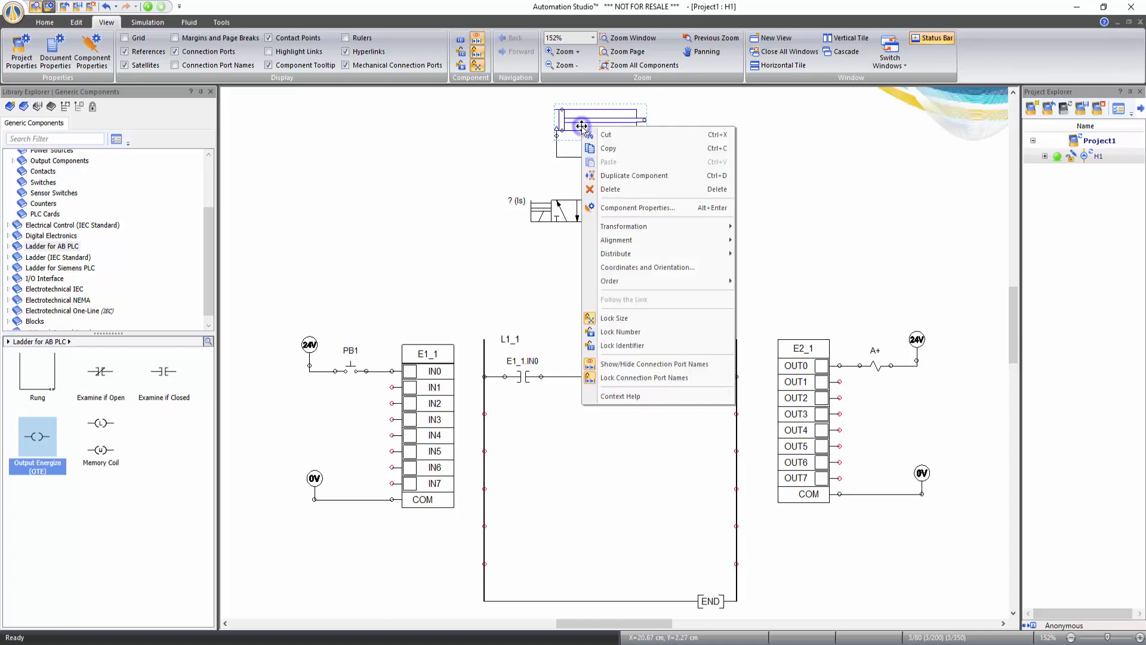
click(616, 396)
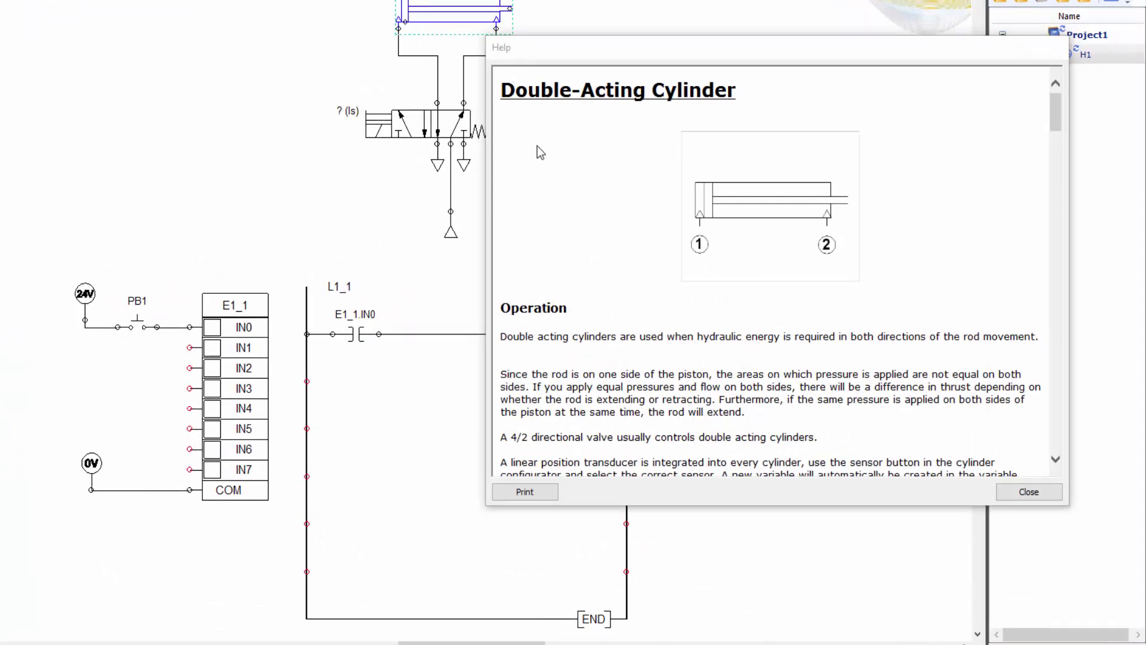
click(632, 333)
scroll(615, 334, down, 7)
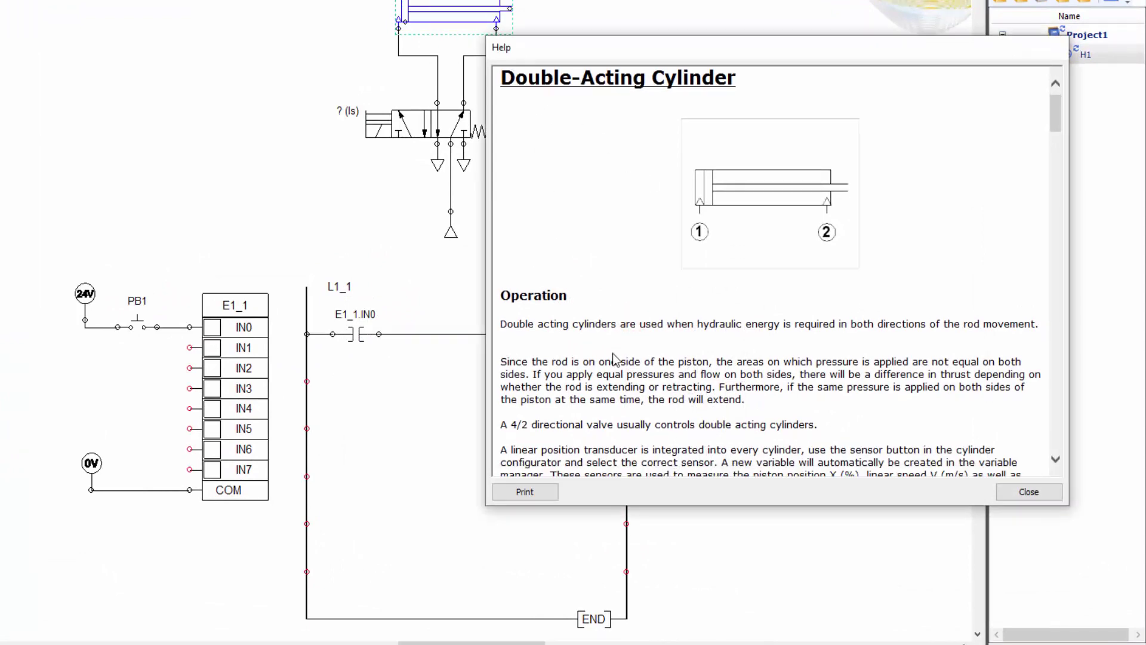
click(625, 375)
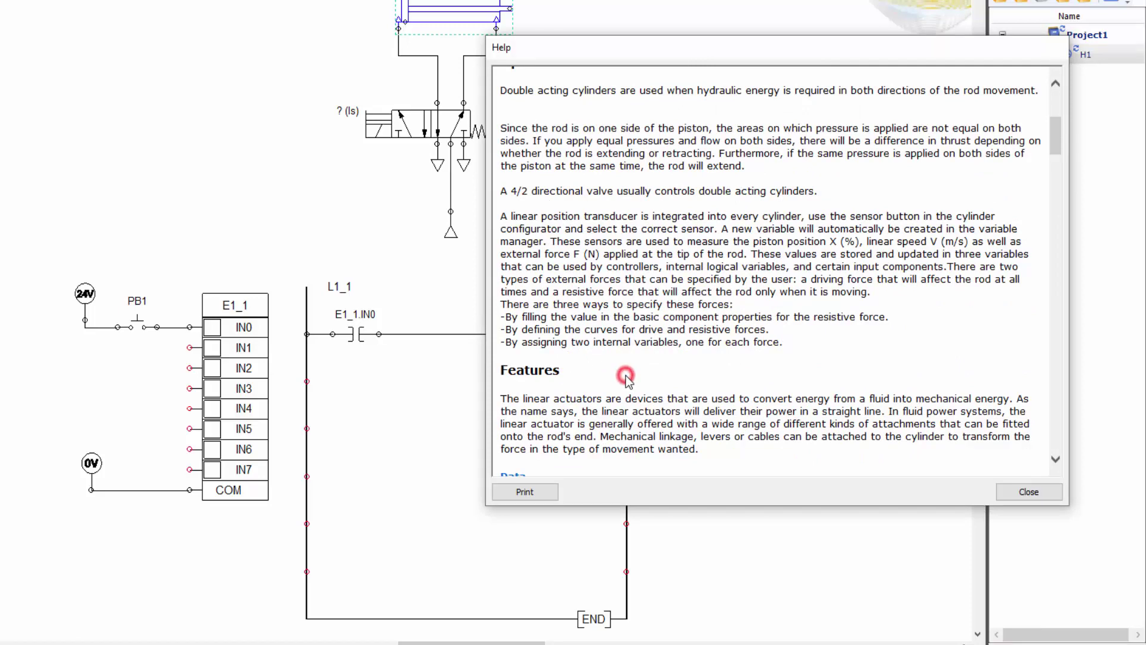
scroll(627, 379, down, 7)
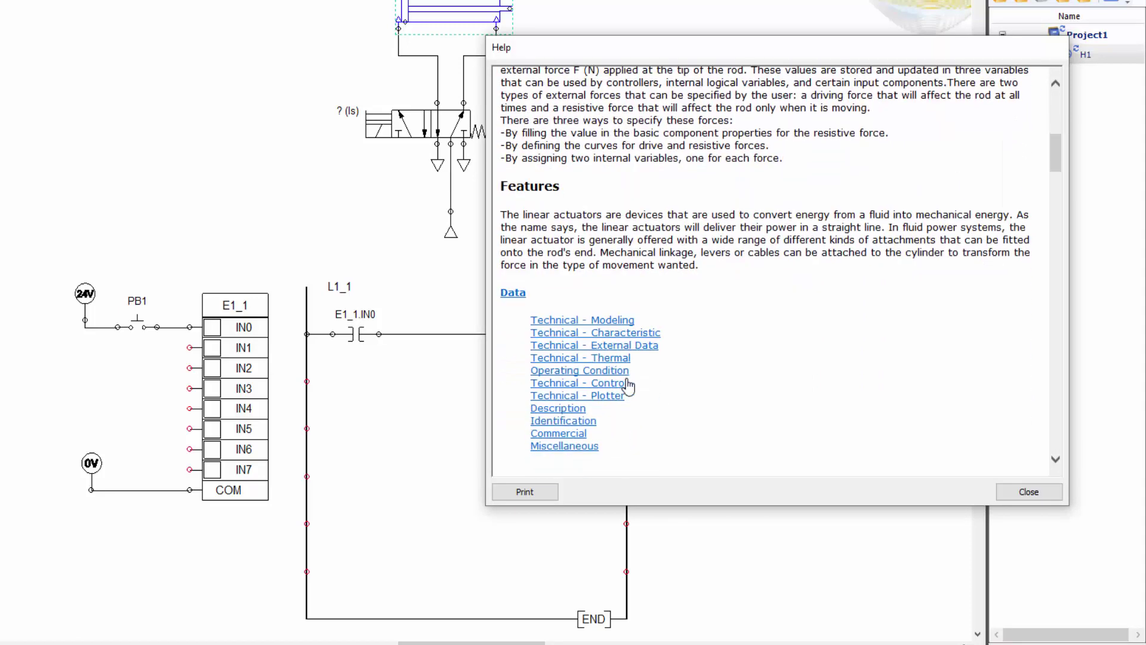
scroll(628, 387, down, 2)
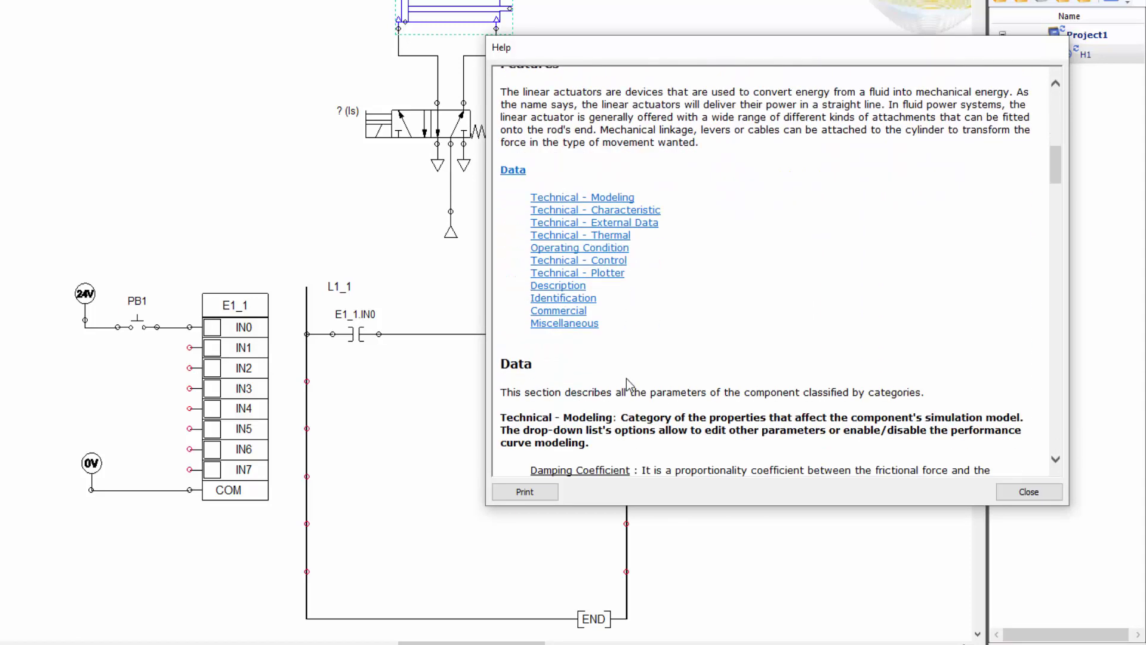
scroll(627, 378, down, 2)
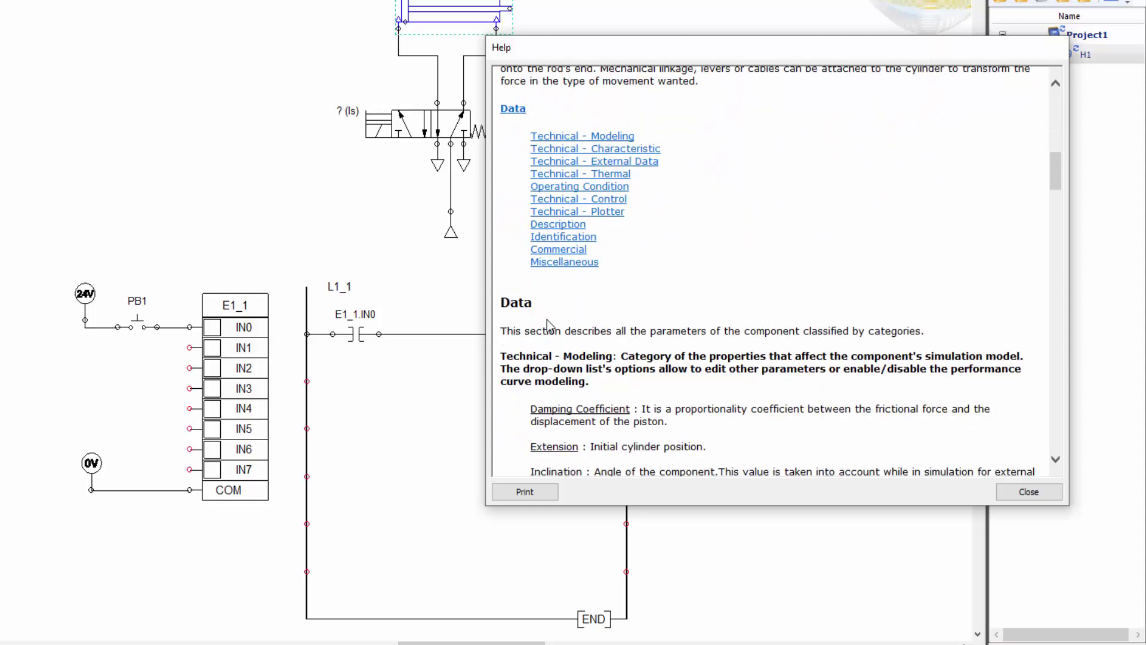
scroll(584, 325, down, 4)
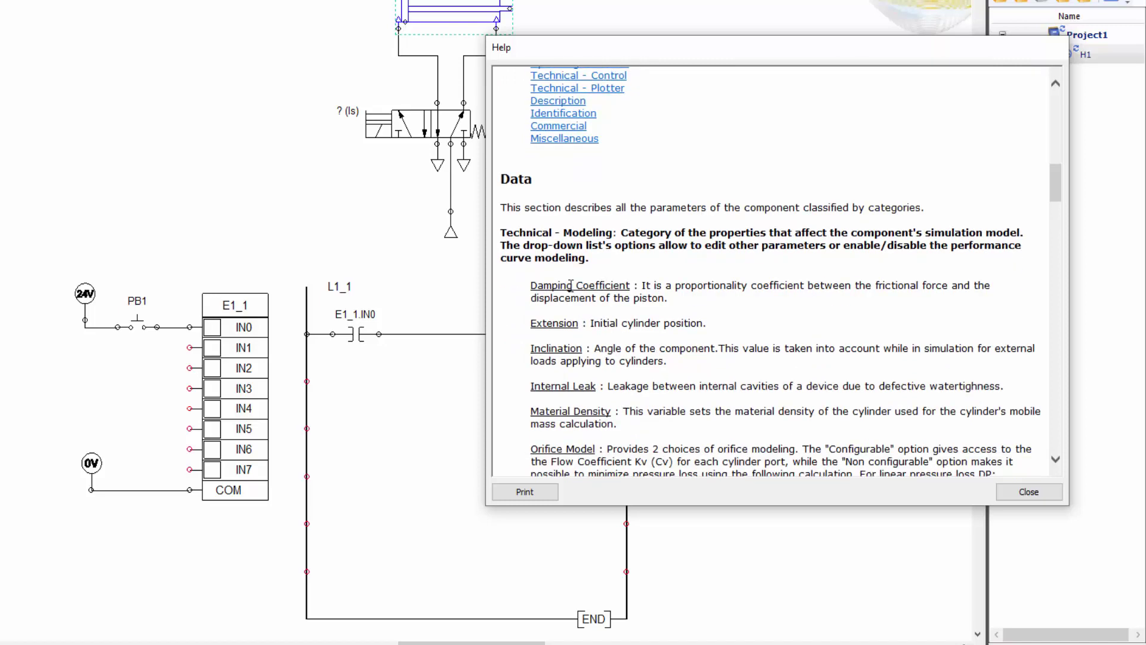
scroll(655, 306, down, 6)
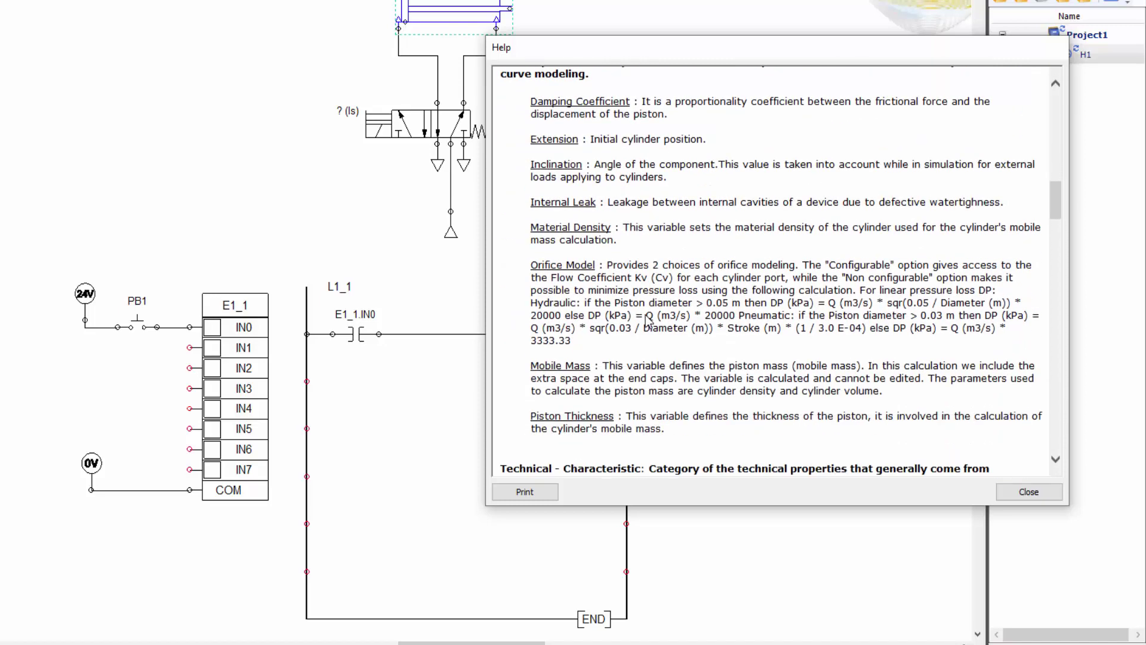
scroll(655, 307, down, 6)
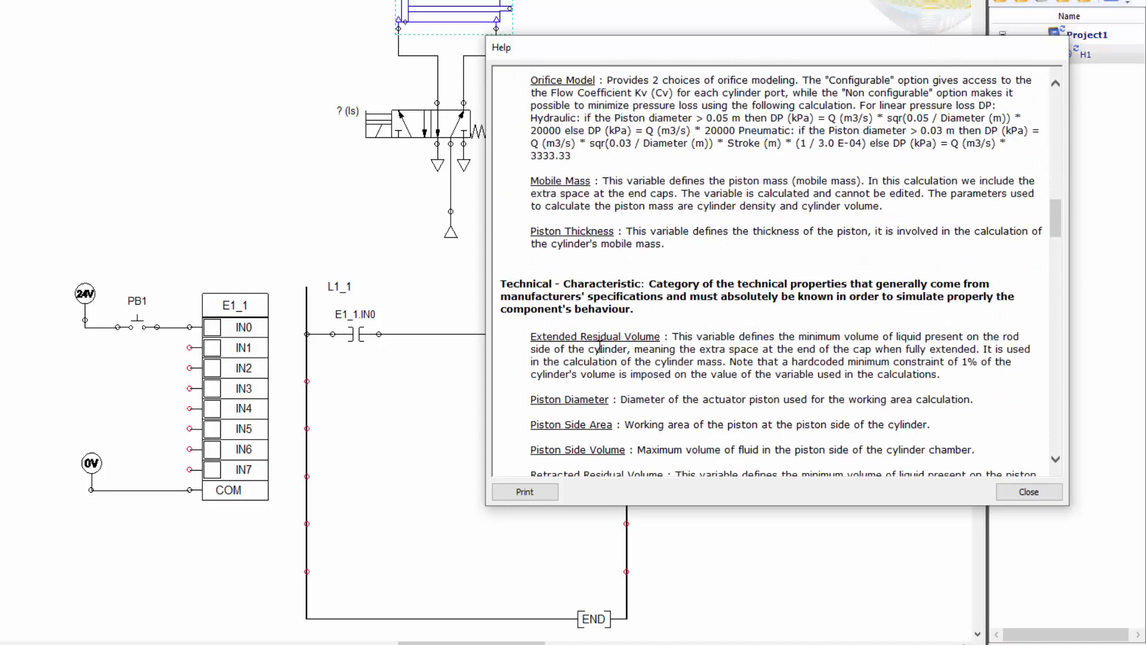
scroll(663, 364, down, 10)
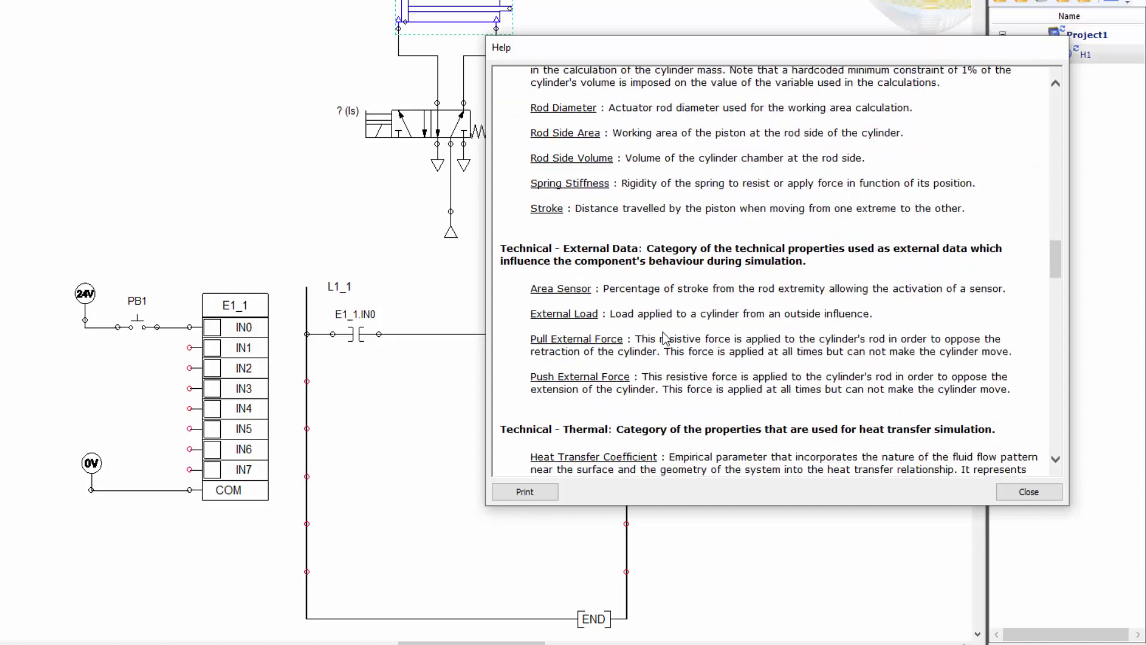
scroll(664, 337, down, 8)
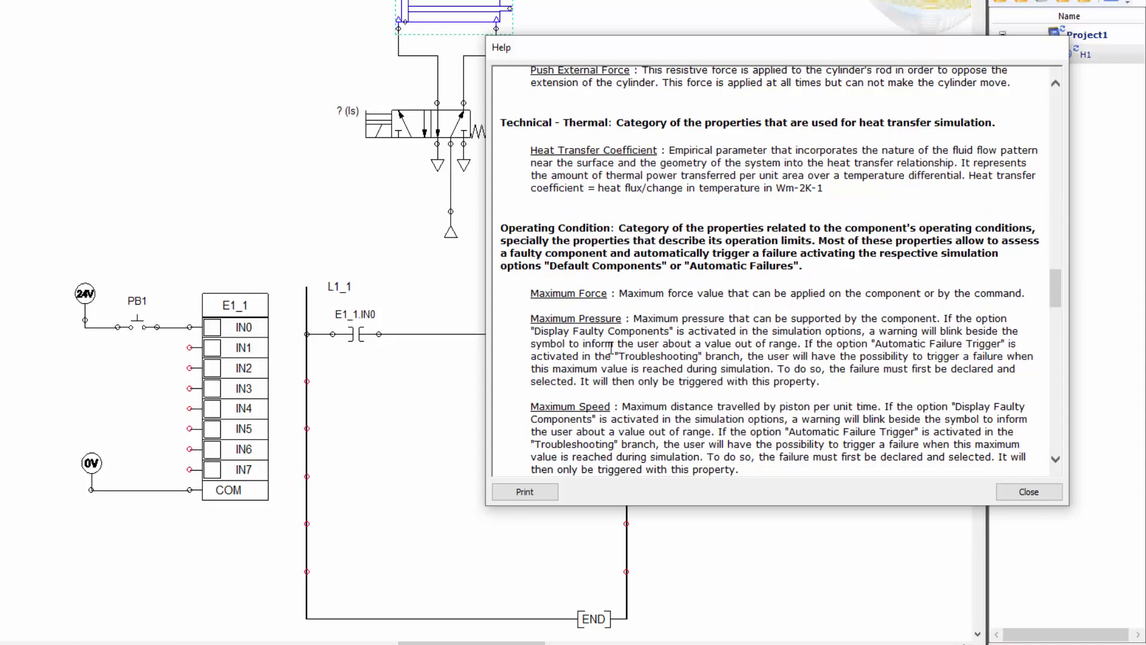
scroll(734, 371, down, 3)
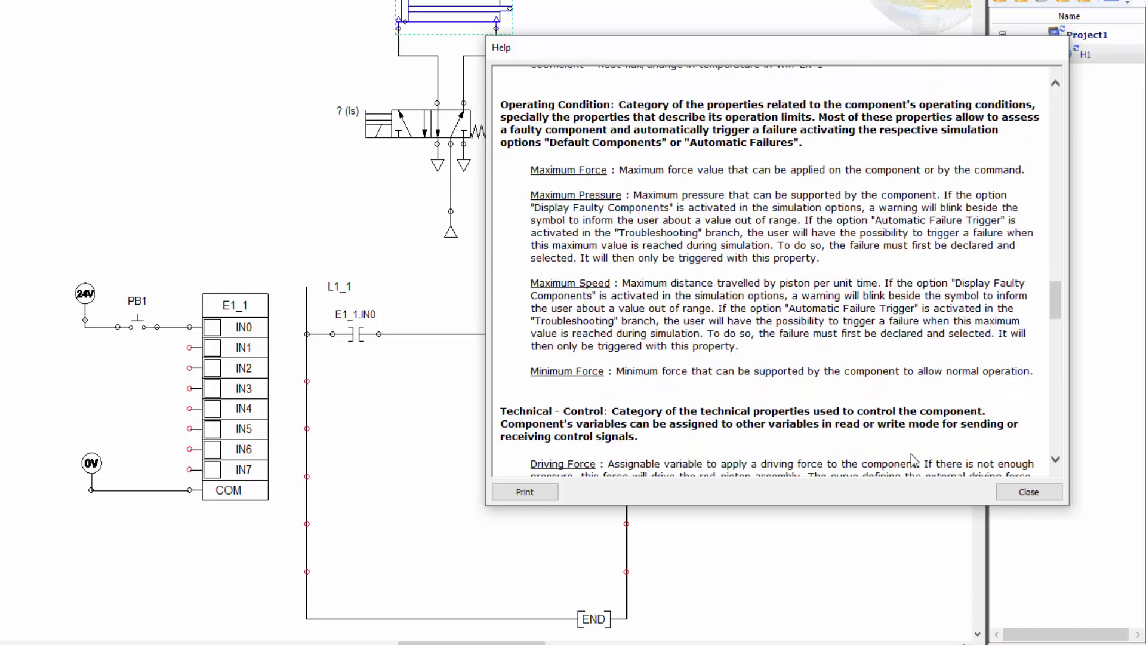
click(1022, 491)
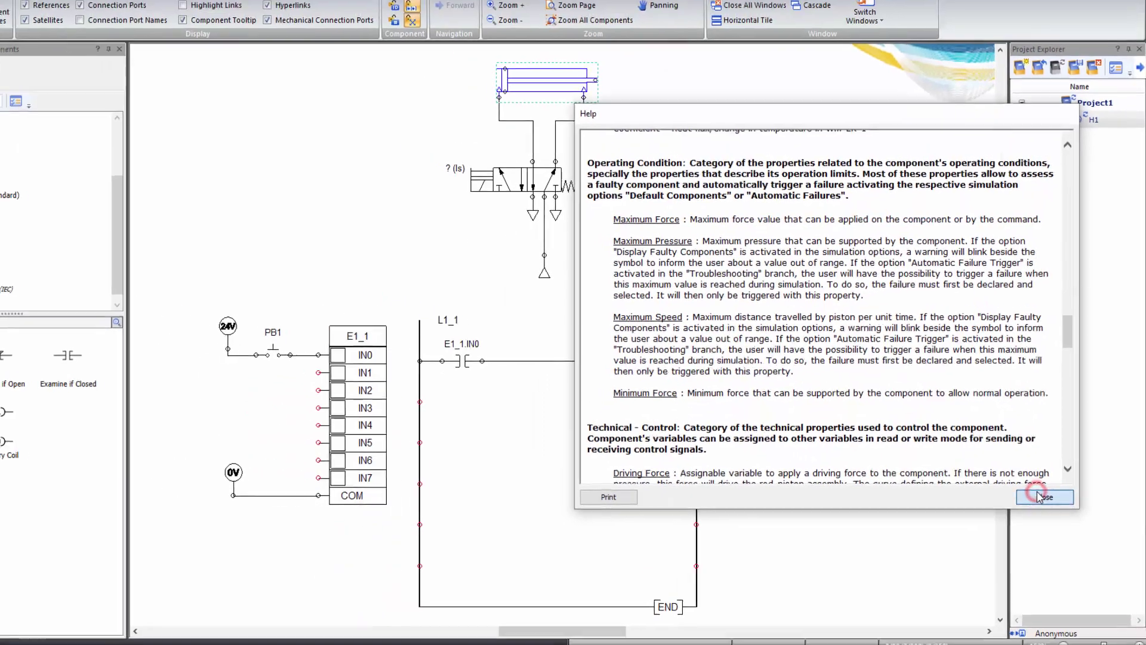
Step: Reselect the cylinder and view its F1 help page, then close help and clear the selection
click(700, 251)
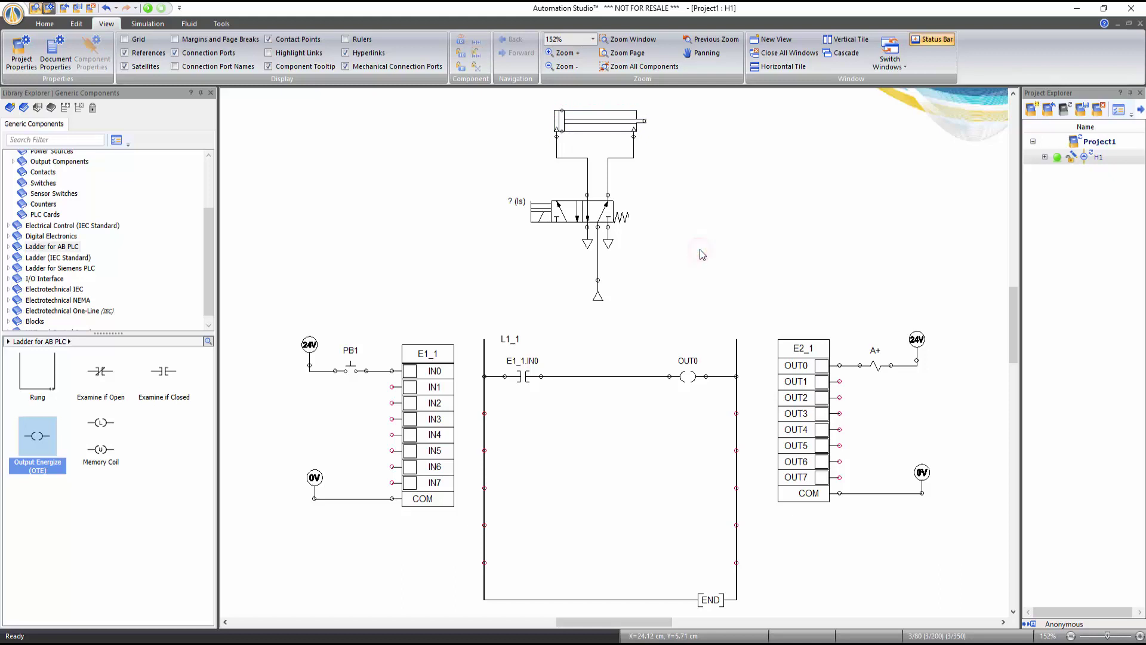
click(580, 125)
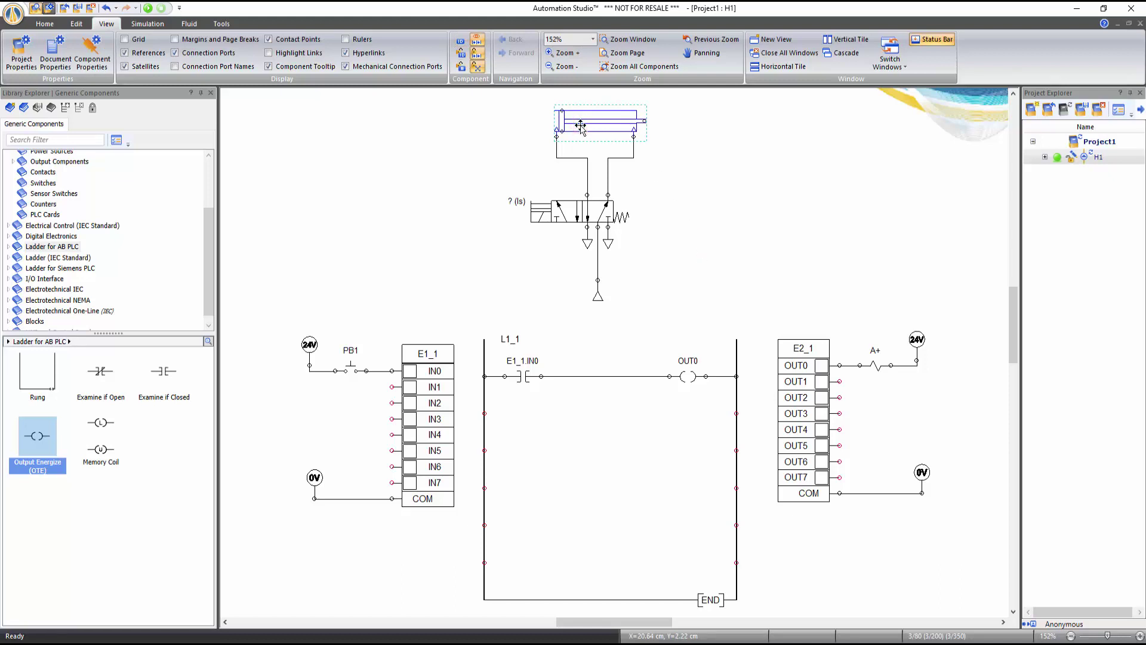
key(F1)
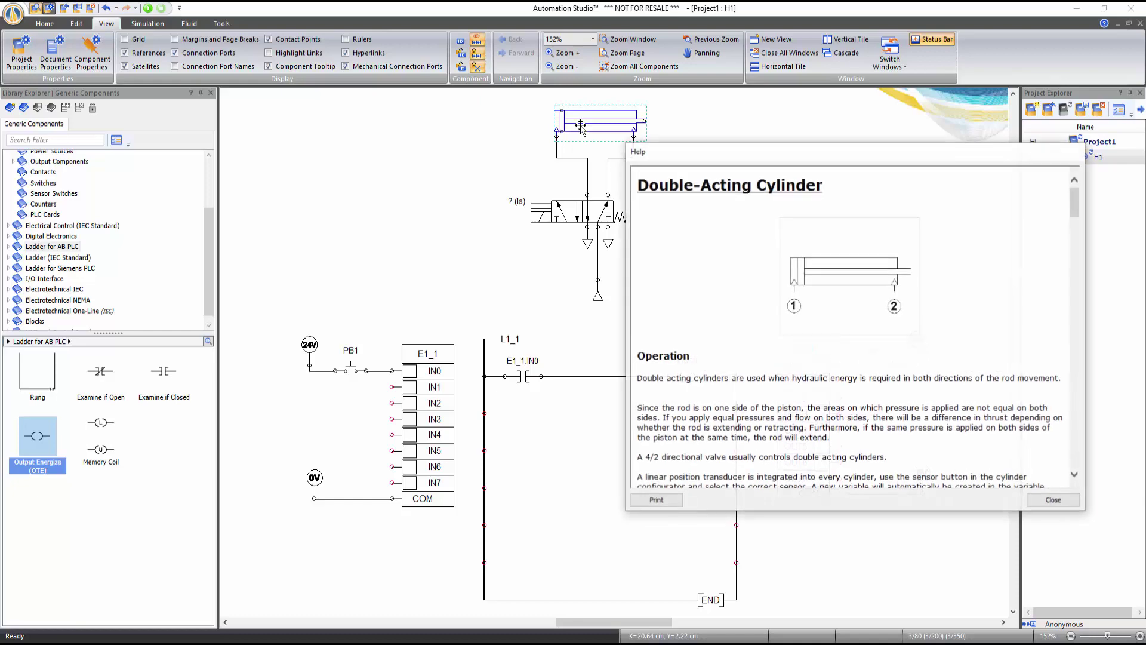
click(1046, 505)
click(751, 301)
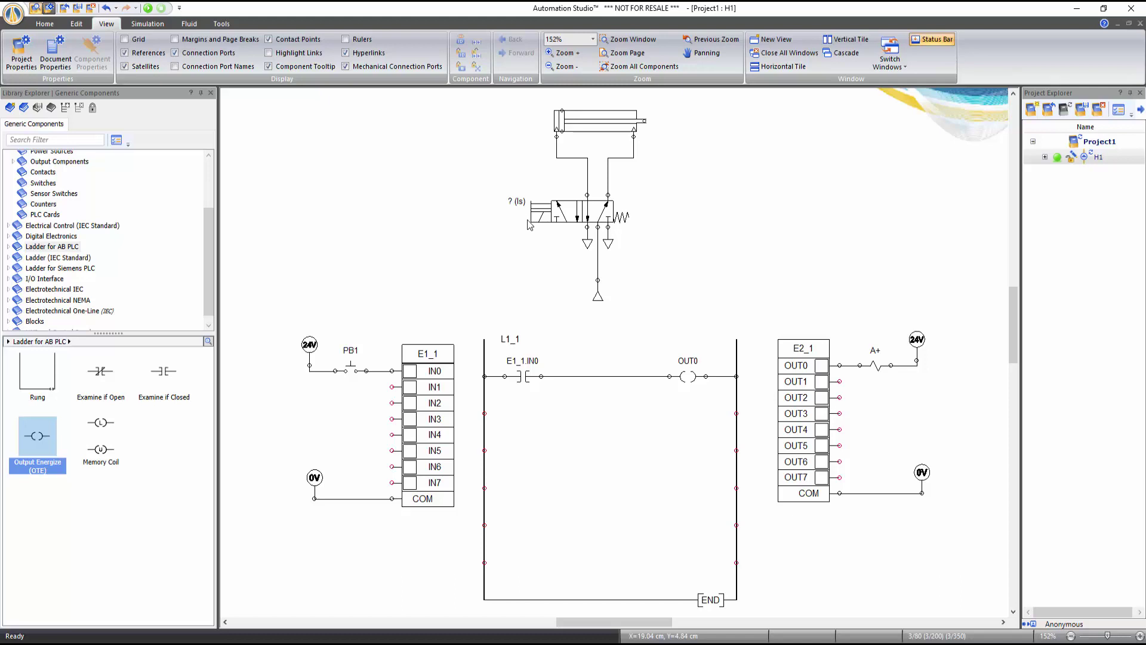
Step: Assign the 5/2 valve's SOL1 solenoid to the A+ output signal in its Variable Assignment properties
double_click(582, 212)
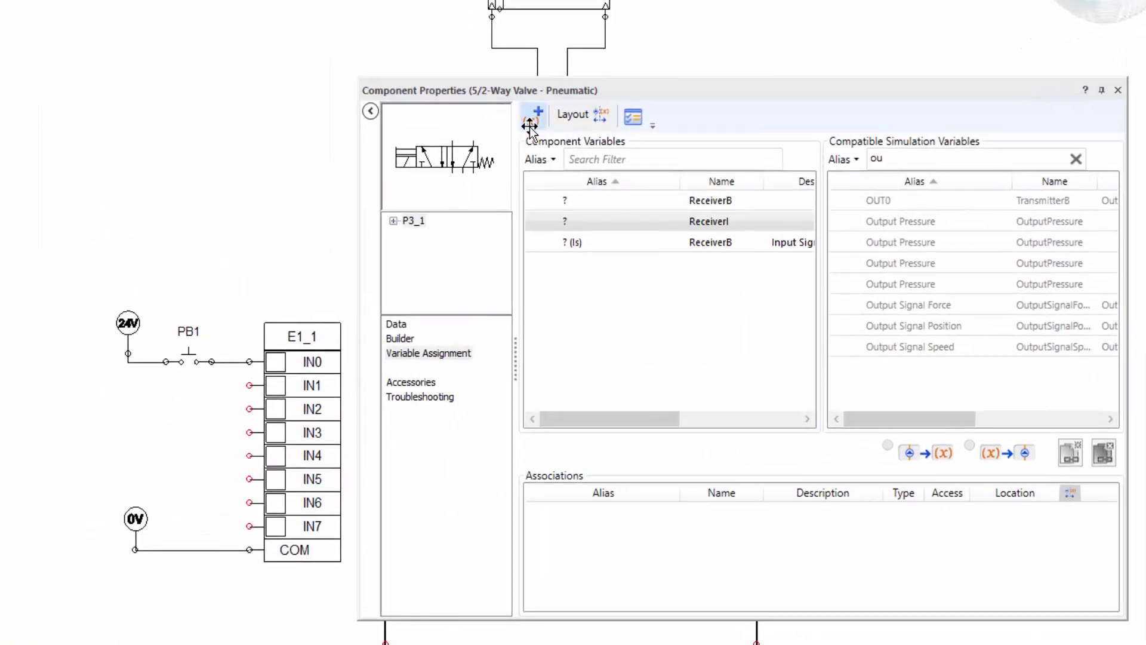
click(429, 355)
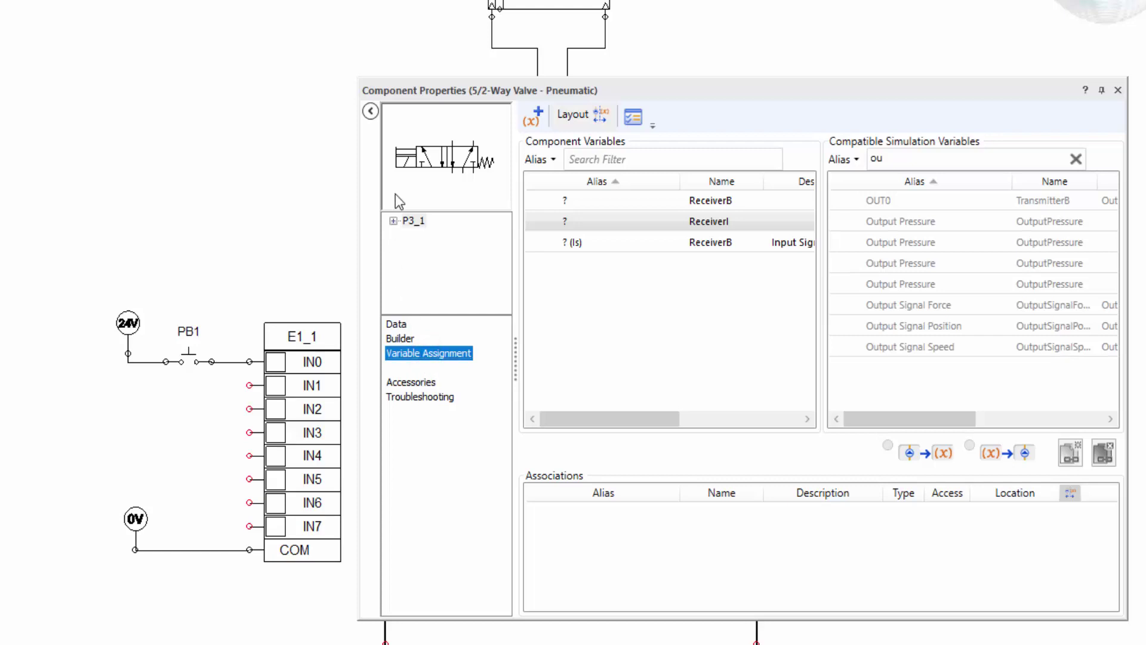
click(409, 167)
click(409, 167)
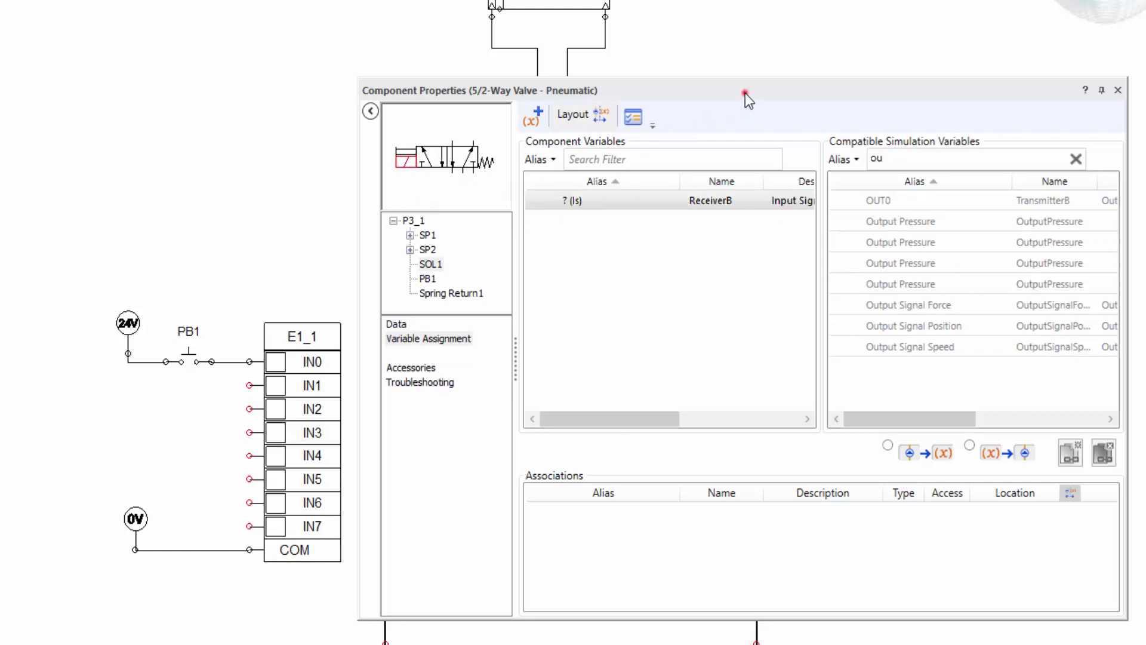
drag(745, 94, 546, 102)
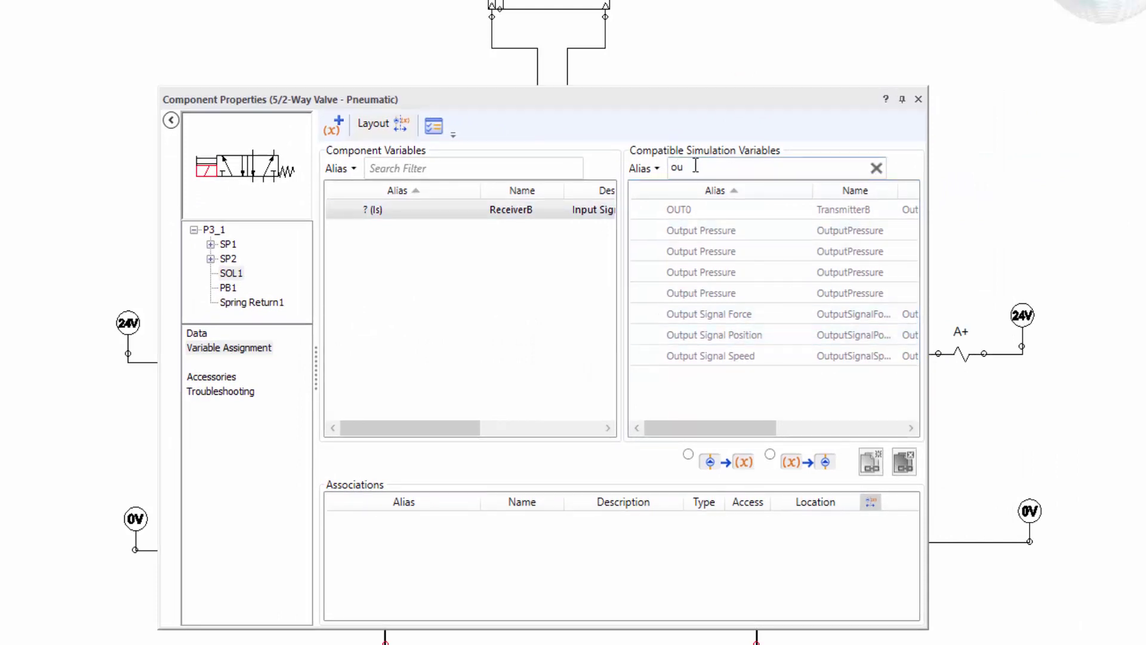
drag(693, 166, 665, 166)
text(A)
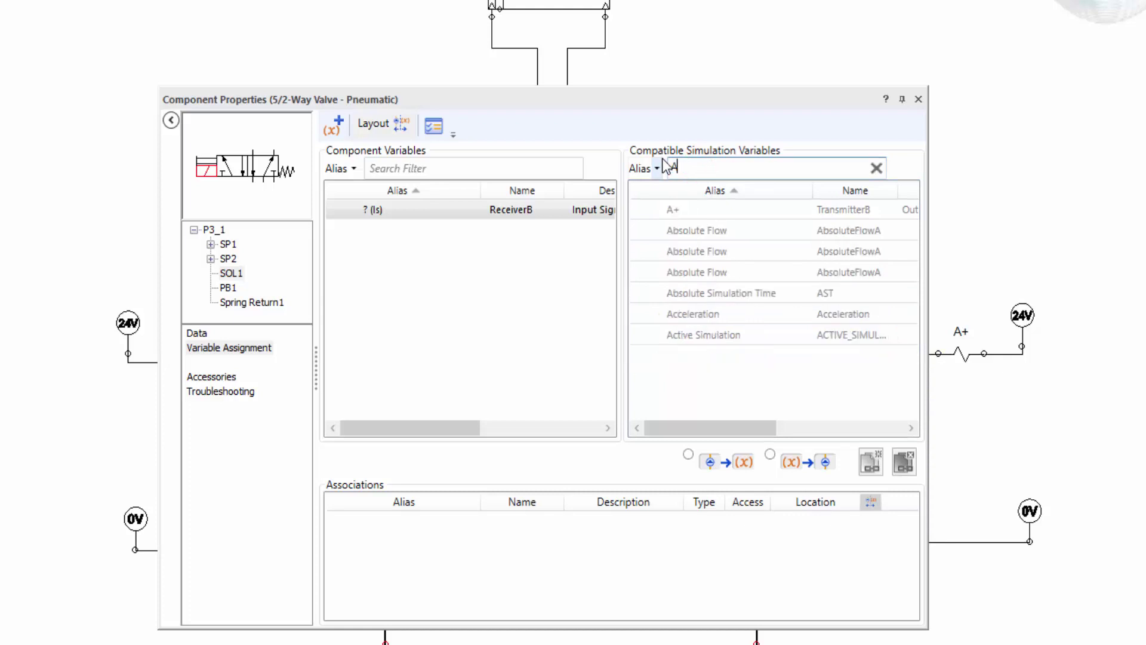
text(+)
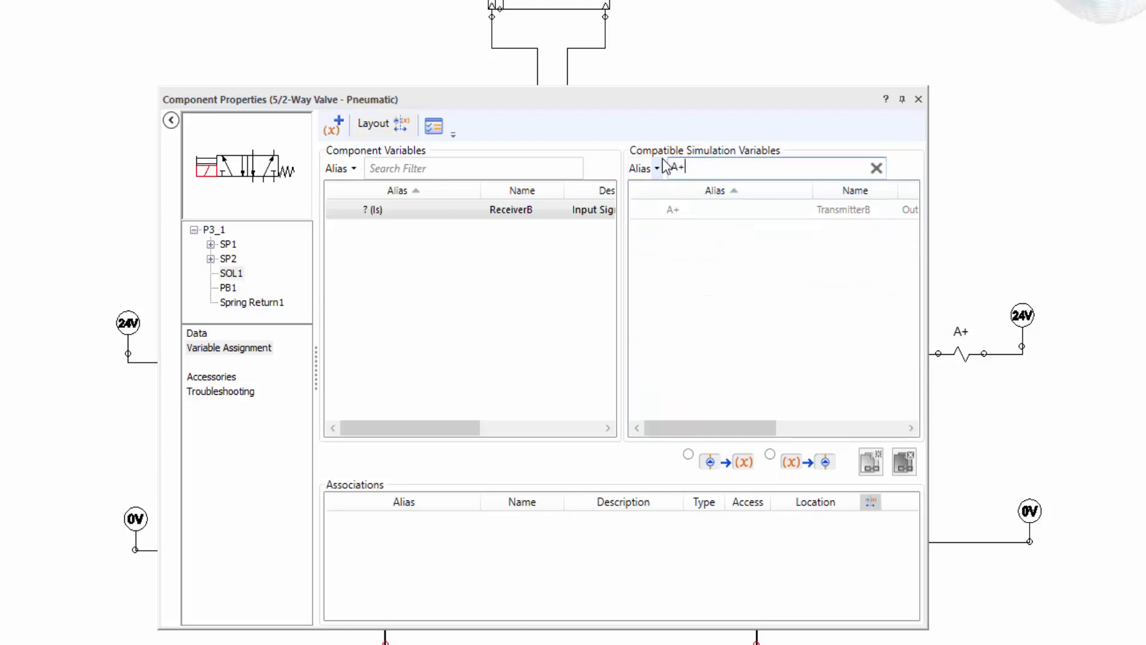
double_click(684, 216)
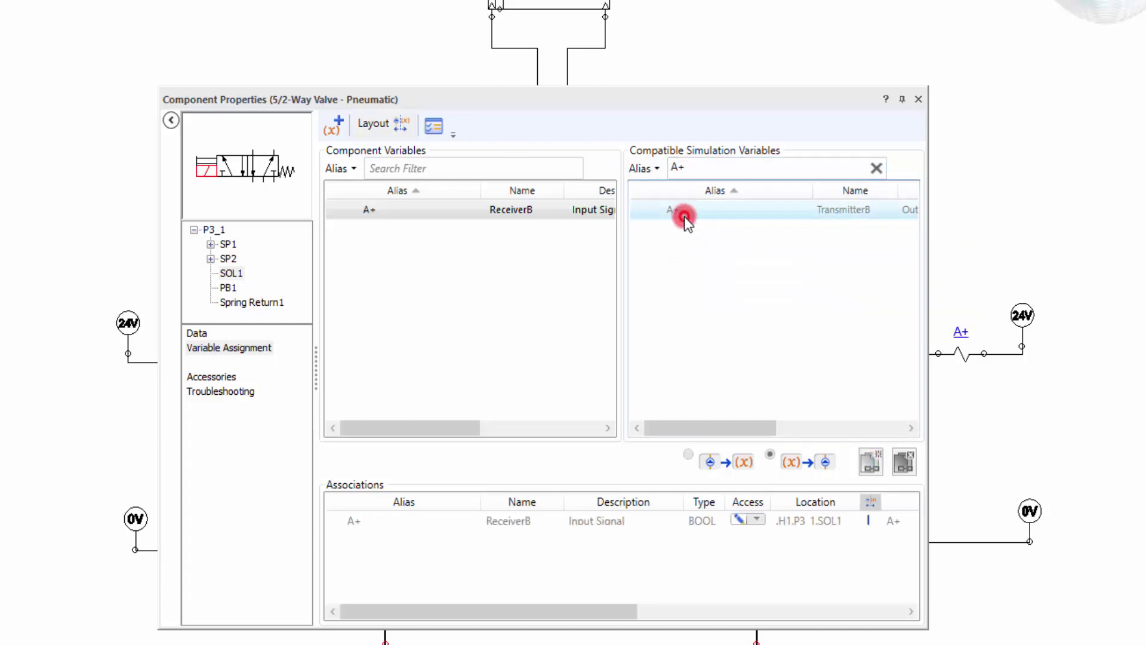
click(919, 100)
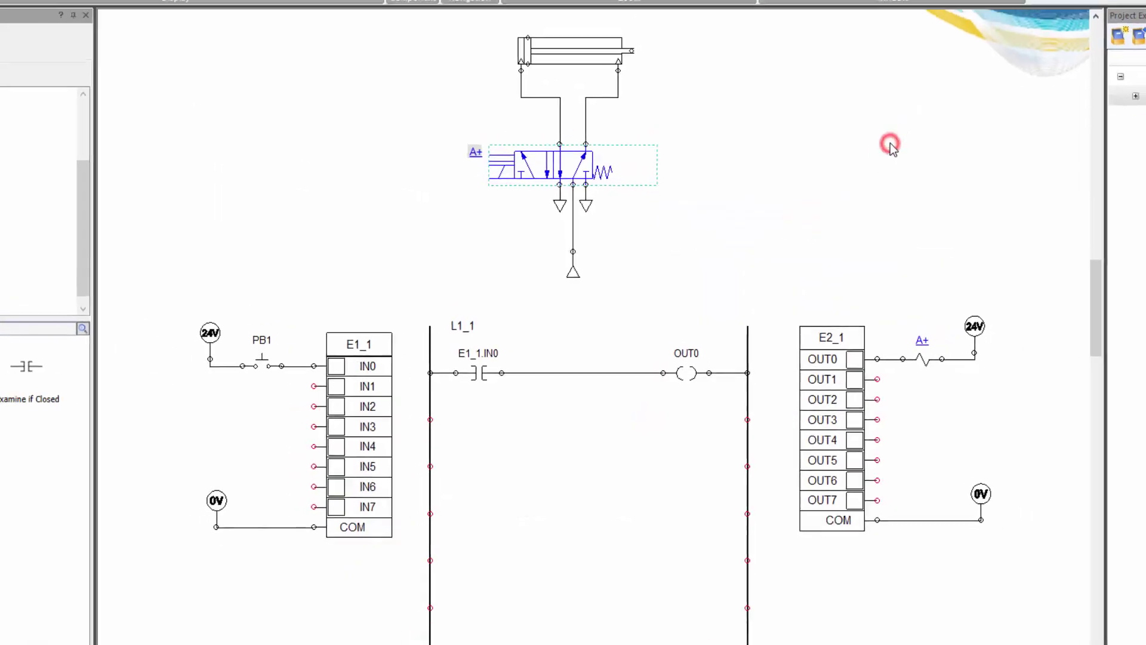
Step: Start a Normal Simulation of the combined PLC and pneumatic circuit
click(744, 263)
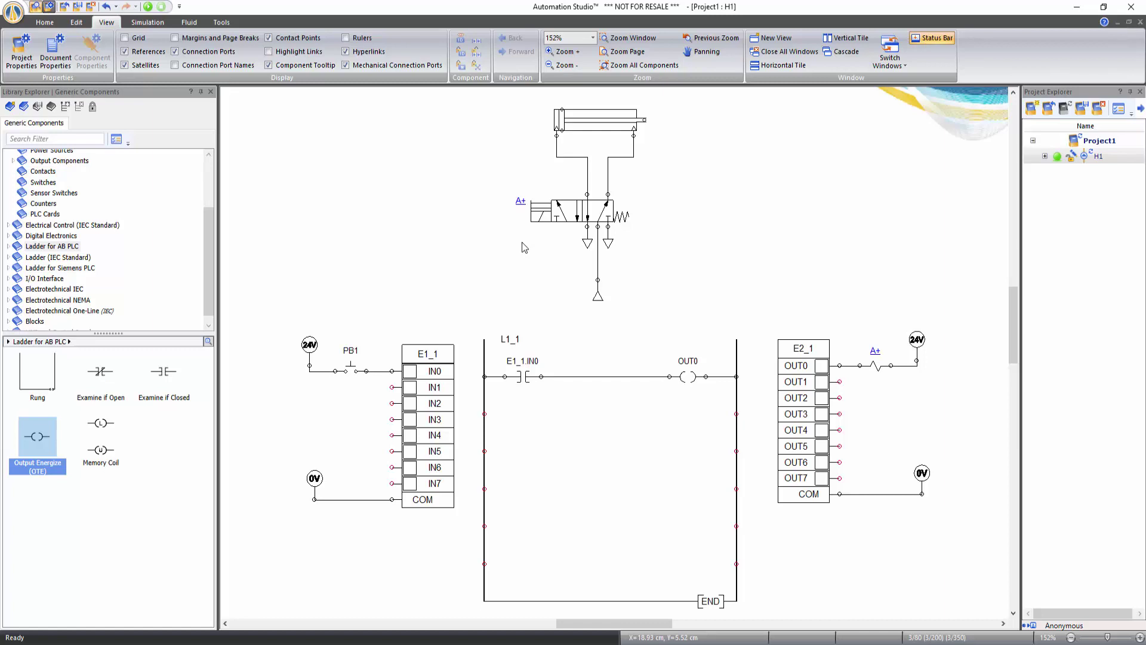
click(147, 22)
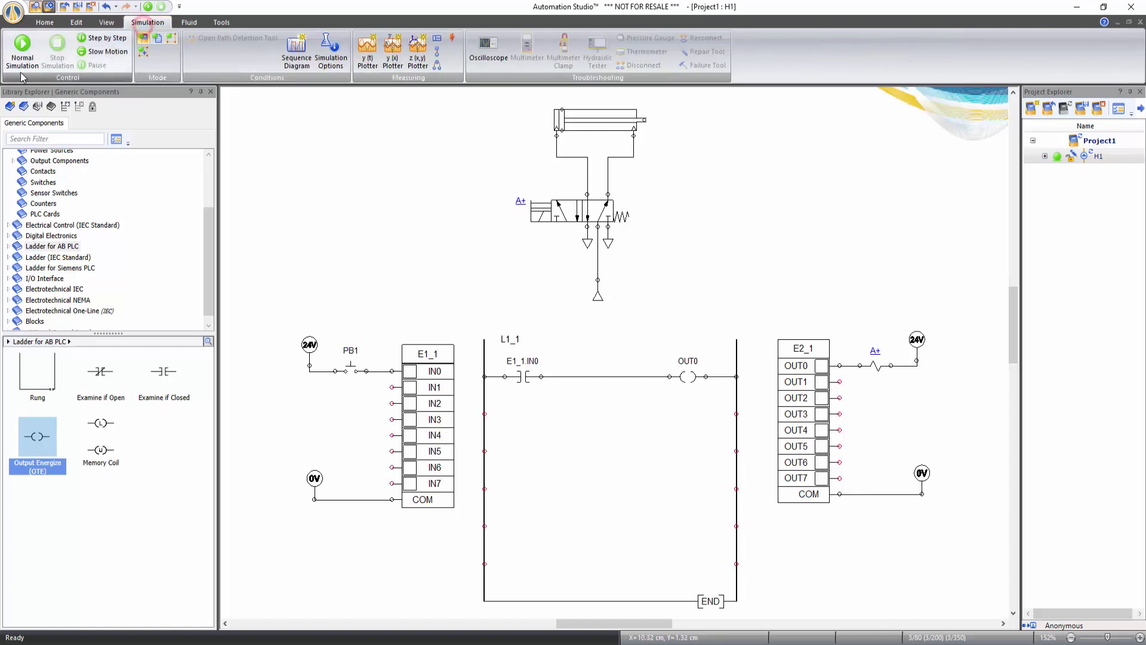
click(22, 51)
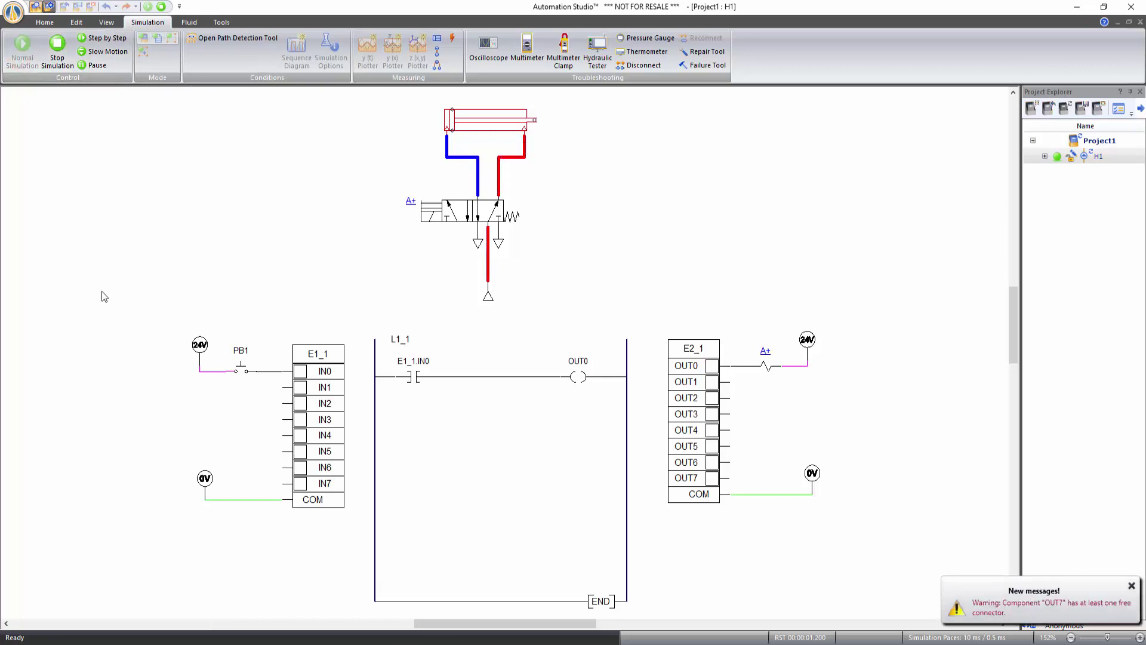
Step: Toggle PB1 several times to extend and retract the cylinder, then stop the simulation
click(242, 376)
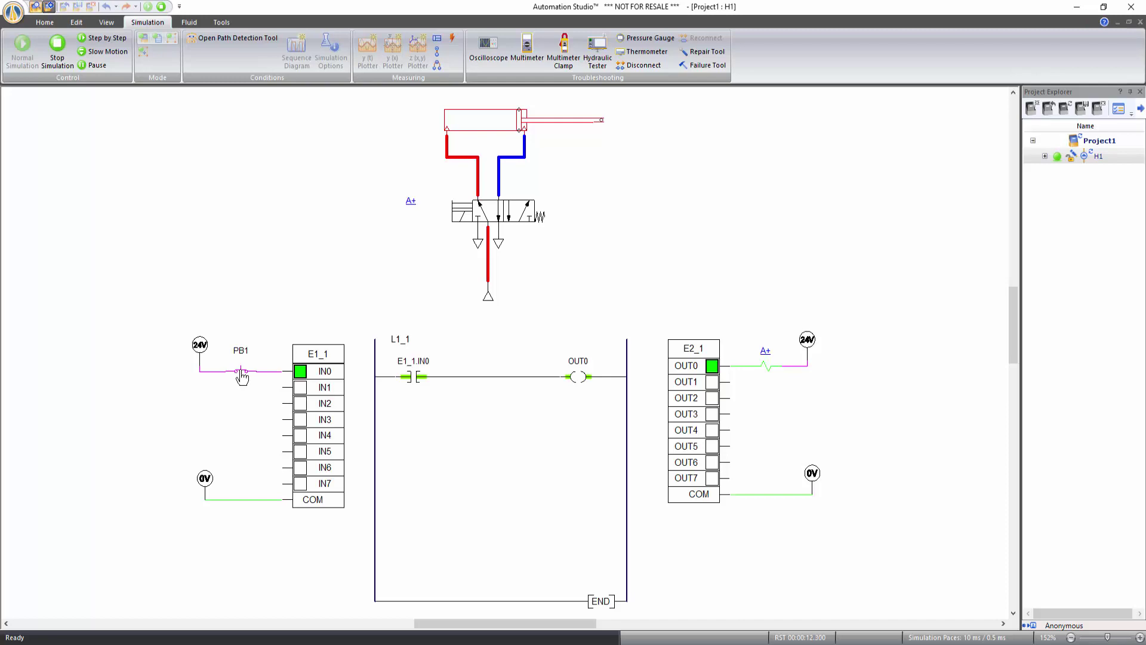
click(242, 376)
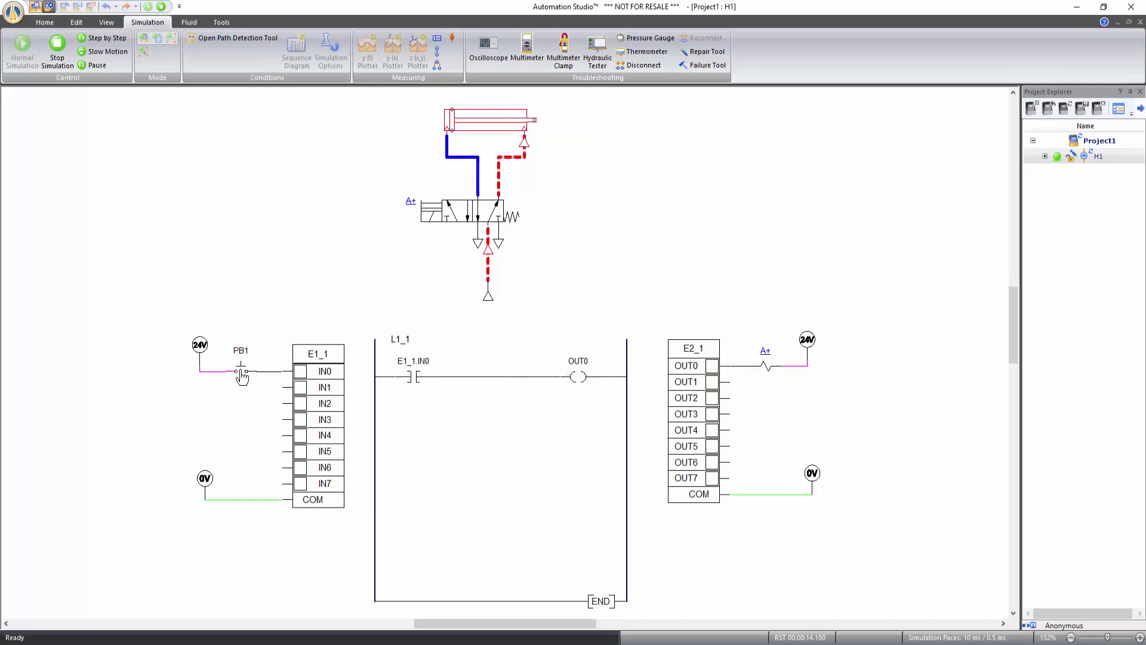
click(241, 377)
click(242, 377)
click(241, 376)
click(56, 51)
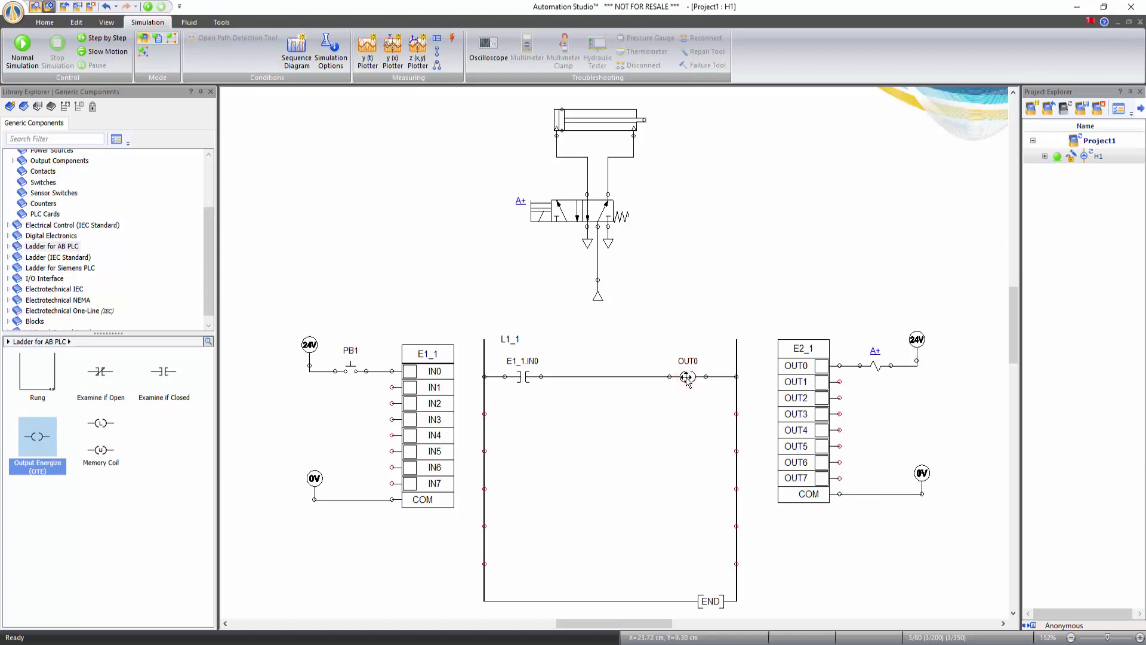
Step: Move OUT0 down to rung three and add Examine if Closed contacts on rungs two and three
drag(687, 381, 695, 457)
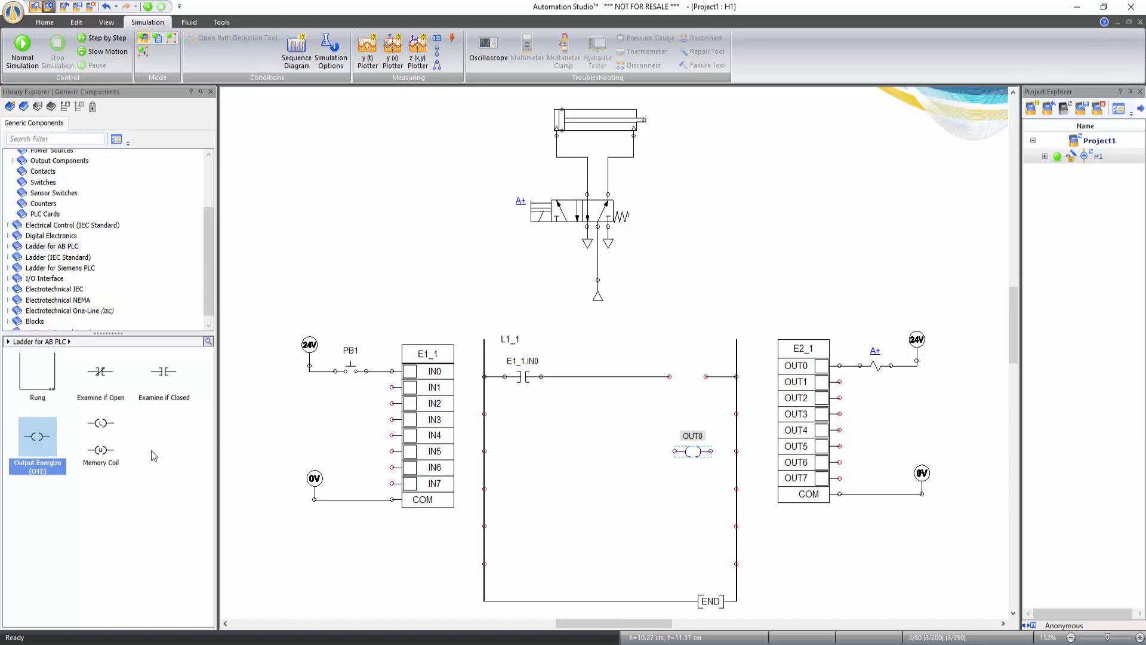
mouse_move(160, 370)
mouse_down()
mouse_move(261, 421)
mouse_move(521, 412)
mouse_up()
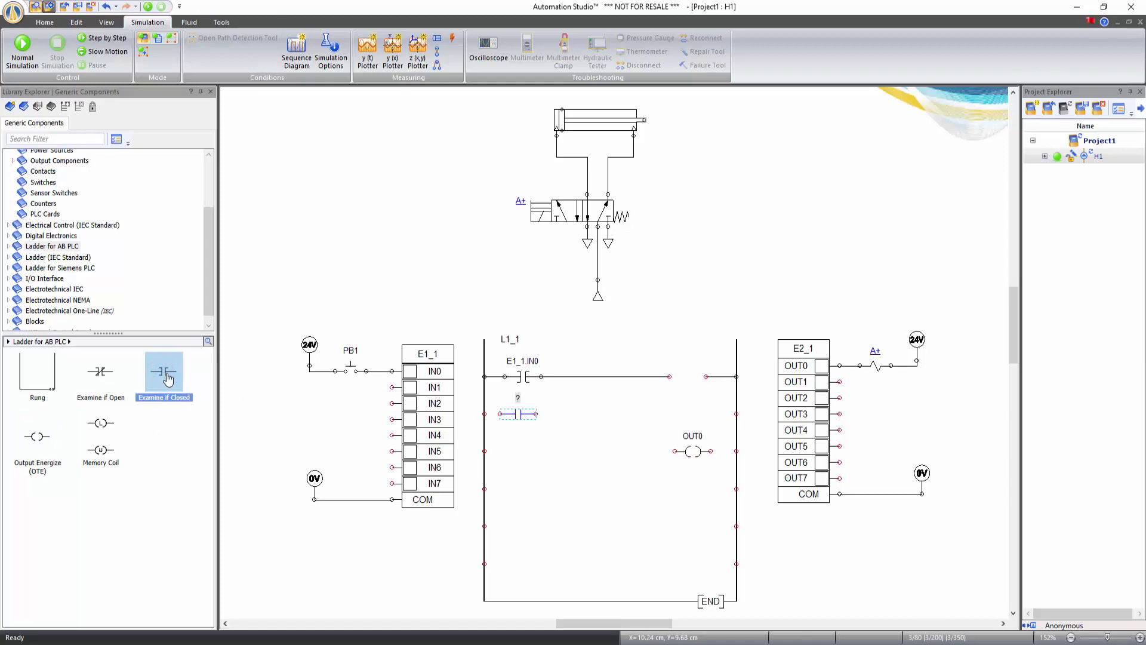
drag(158, 366, 521, 452)
Step: Add an Output Energize coil on the first rung and begin typing its B3:0 alias
click(33, 442)
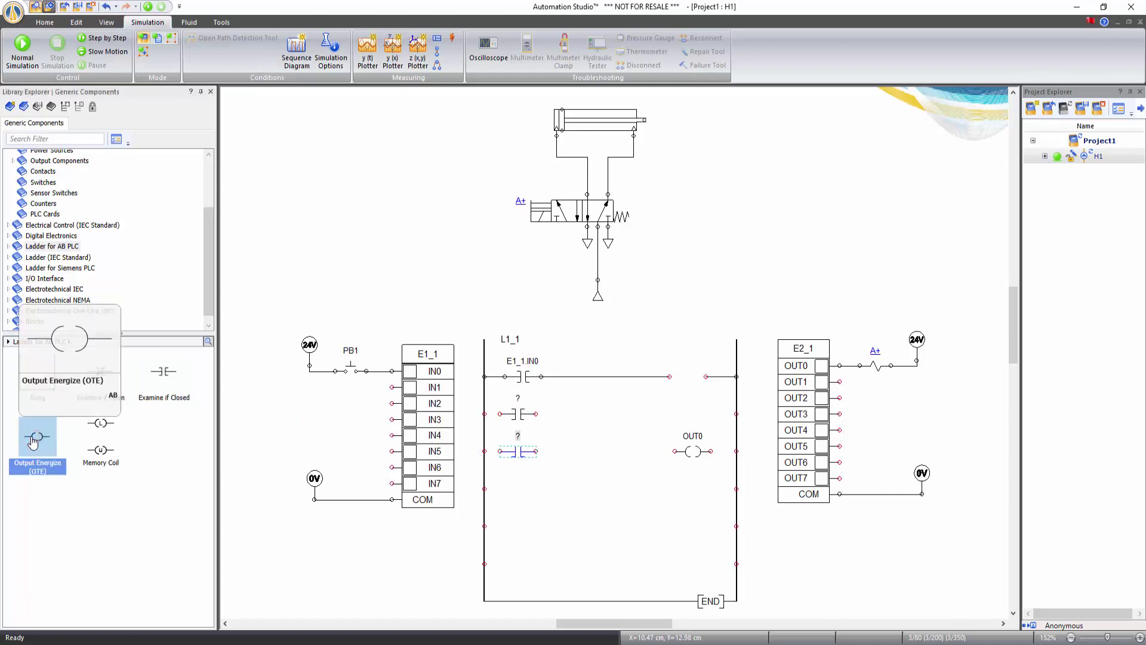
drag(34, 442, 686, 377)
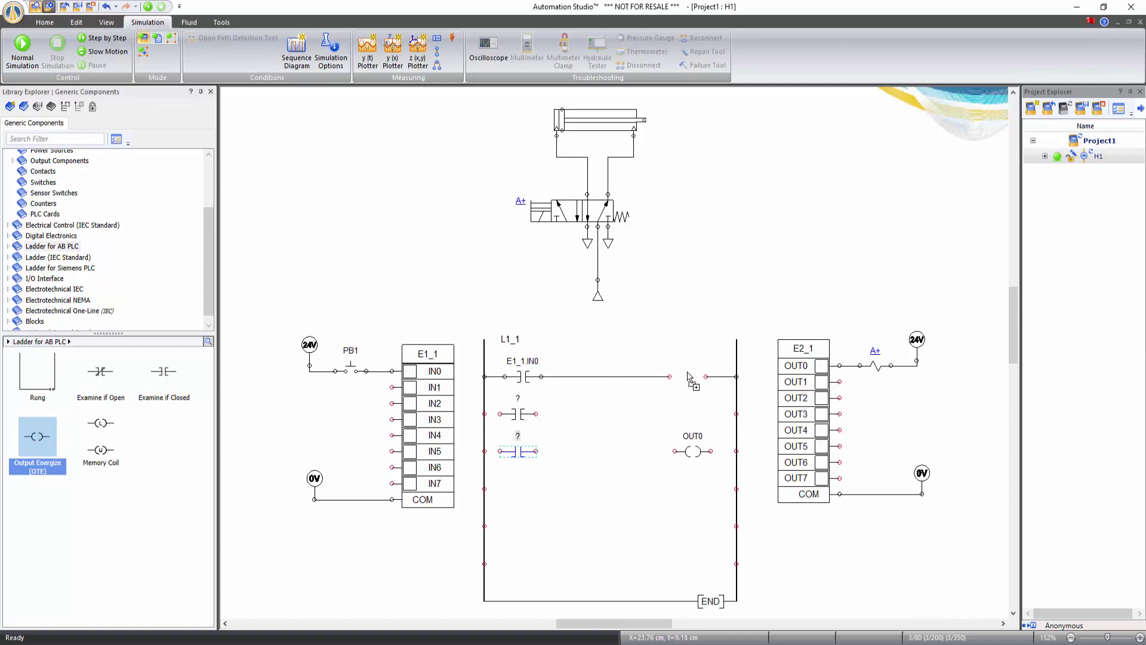
text(B3:0)
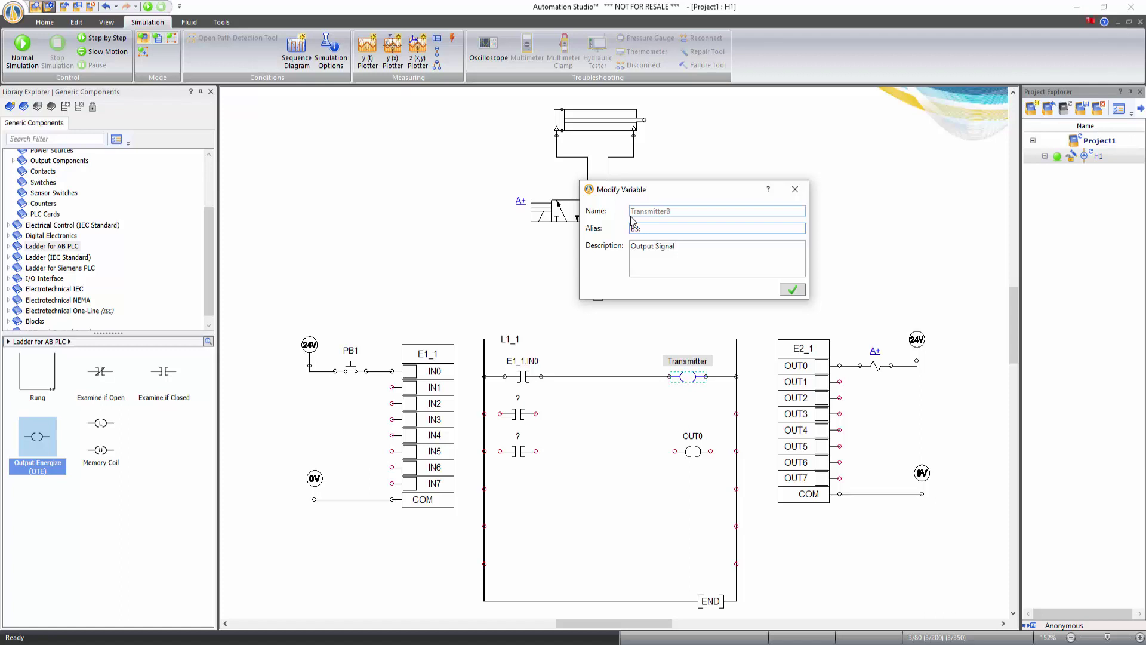
Step: Confirm alias B3:0, branch the rung-two contact parallel to E1_1.IN0, and wire rung three through OUT0
click(793, 291)
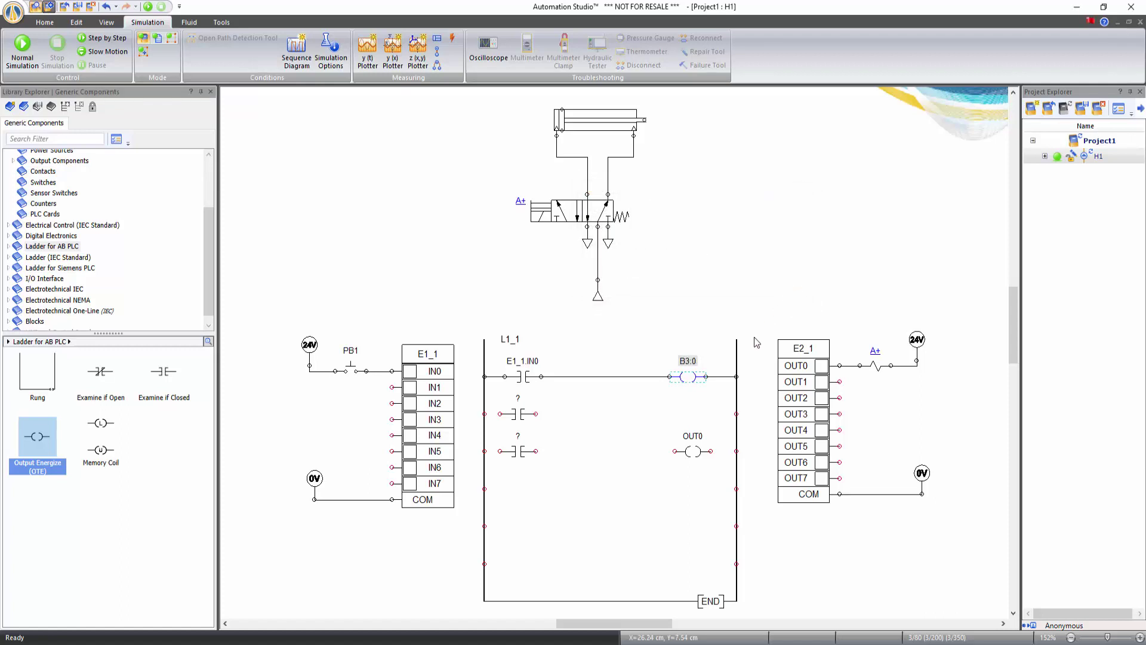
click(646, 416)
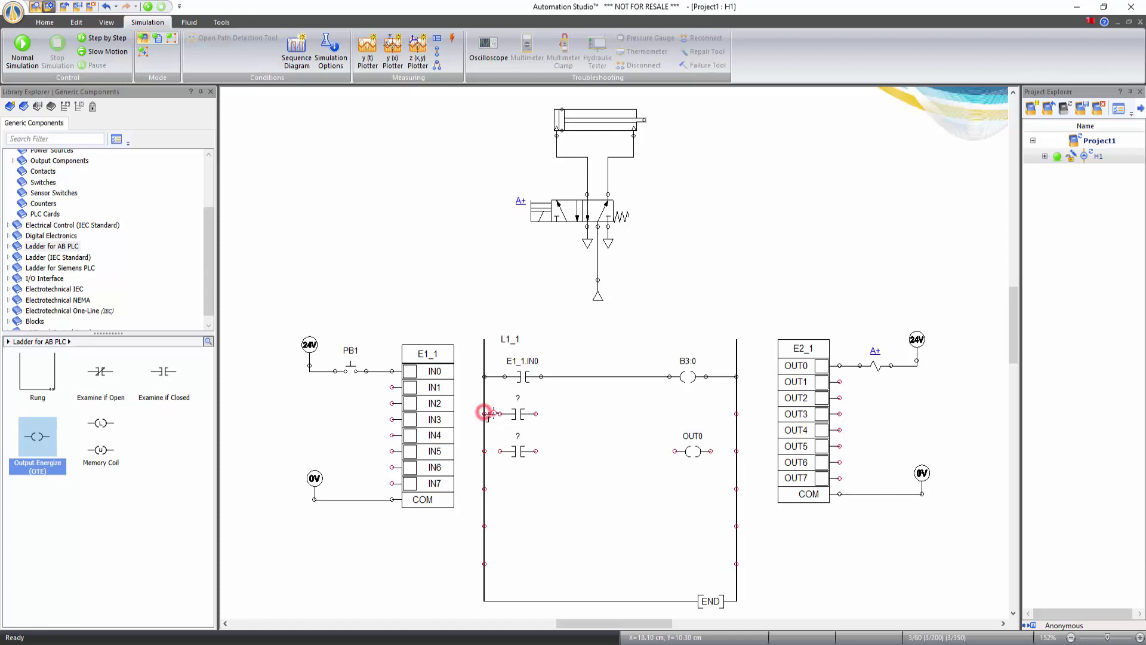
drag(483, 412, 499, 413)
drag(536, 413, 541, 377)
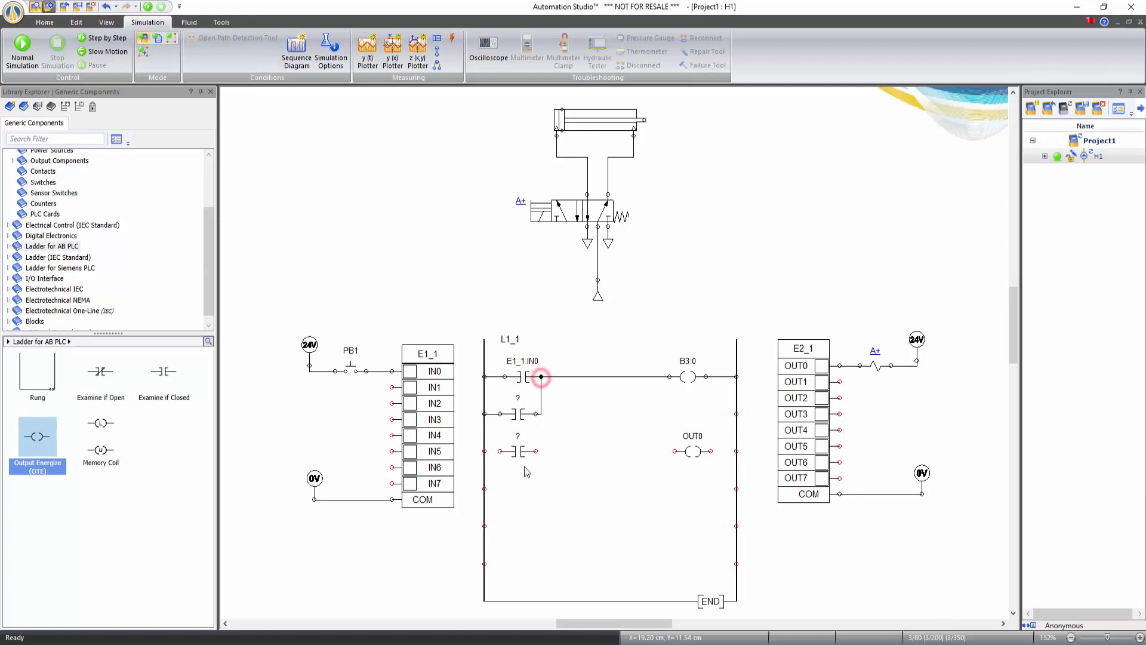
drag(485, 451, 736, 450)
click(737, 450)
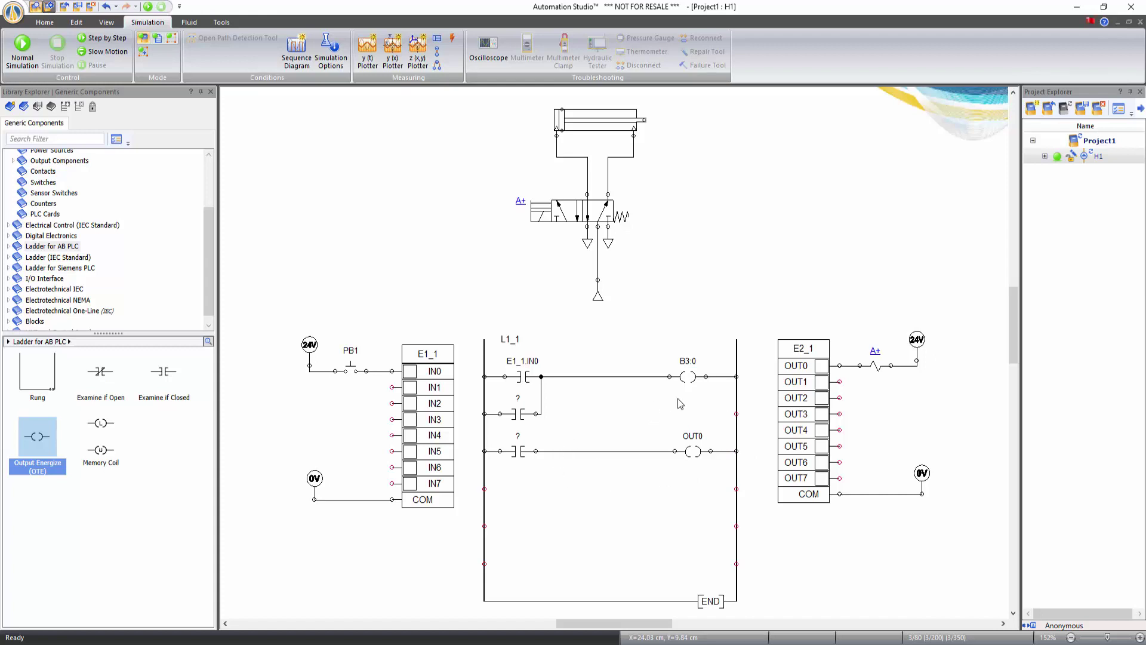
Step: Assign B3:0 to the second-rung parallel latch contact, filtering compatible variables for 'b'
click(518, 412)
double_click(518, 412)
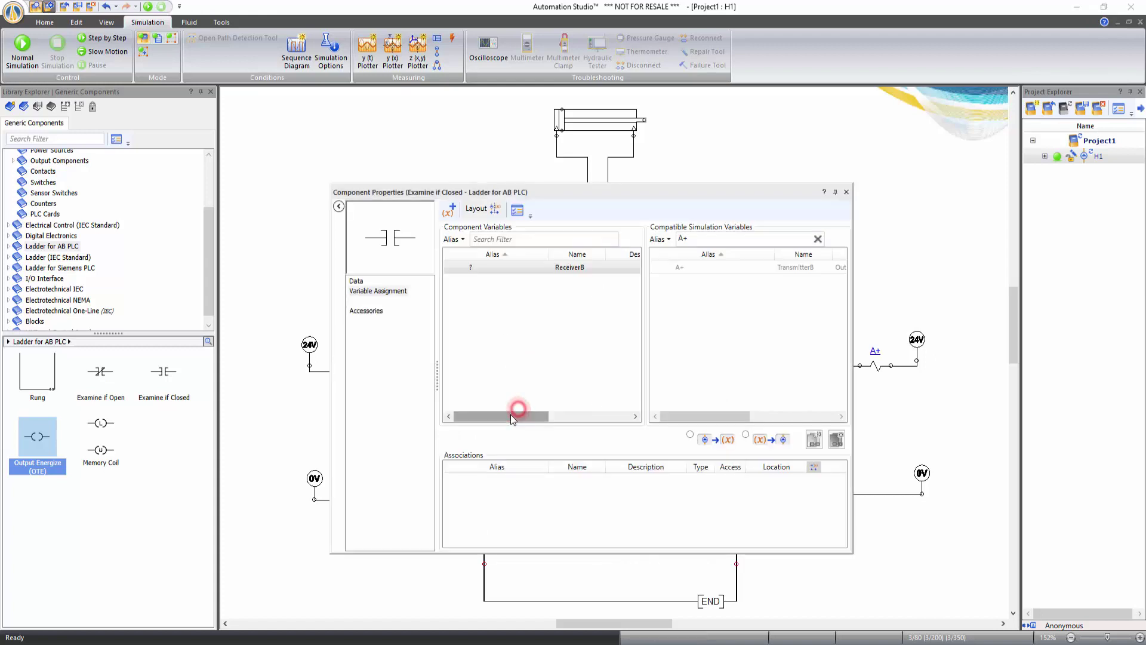
double_click(681, 239)
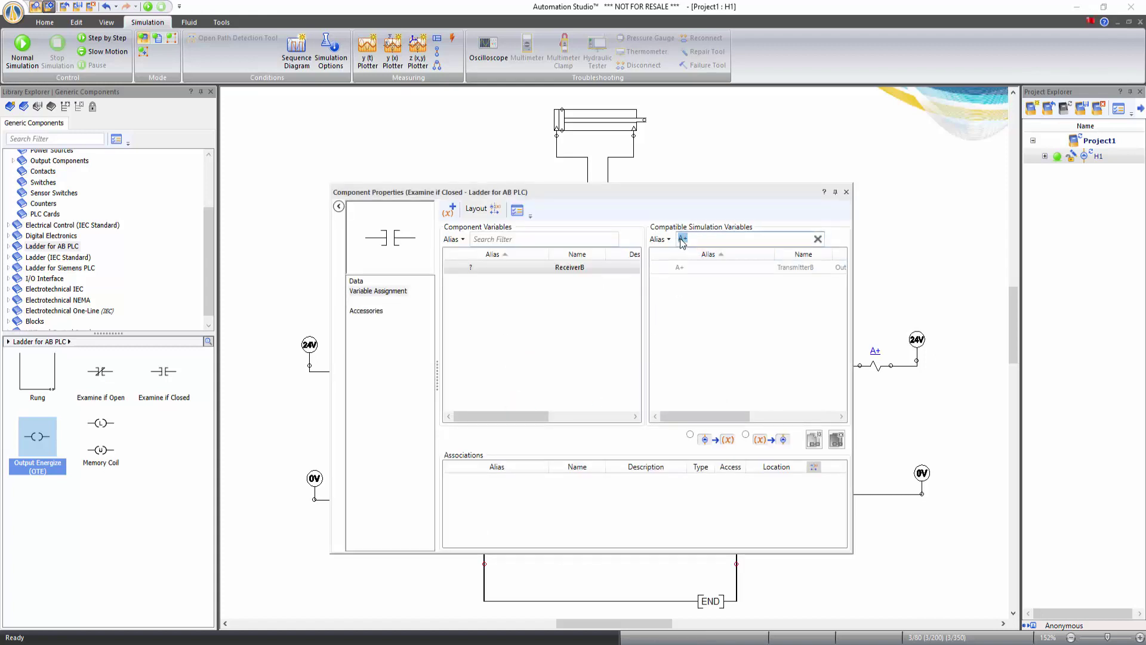
text(b)
double_click(697, 268)
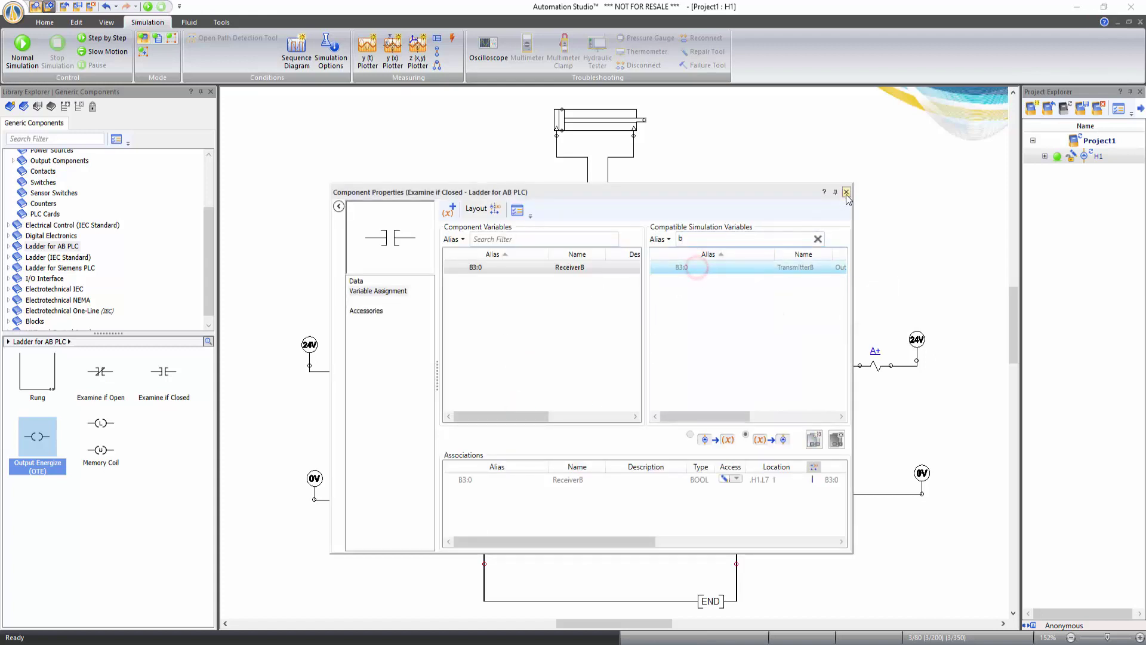
click(846, 192)
Step: Assign B3:0 to the third-rung contact driving OUT0
double_click(519, 451)
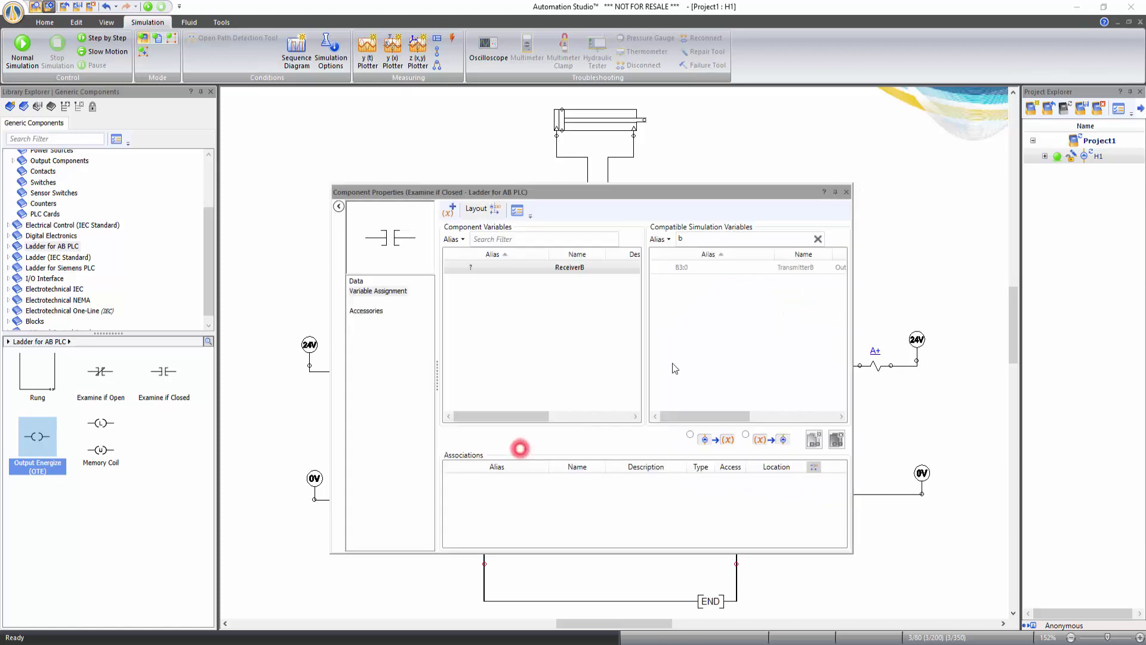
double_click(699, 267)
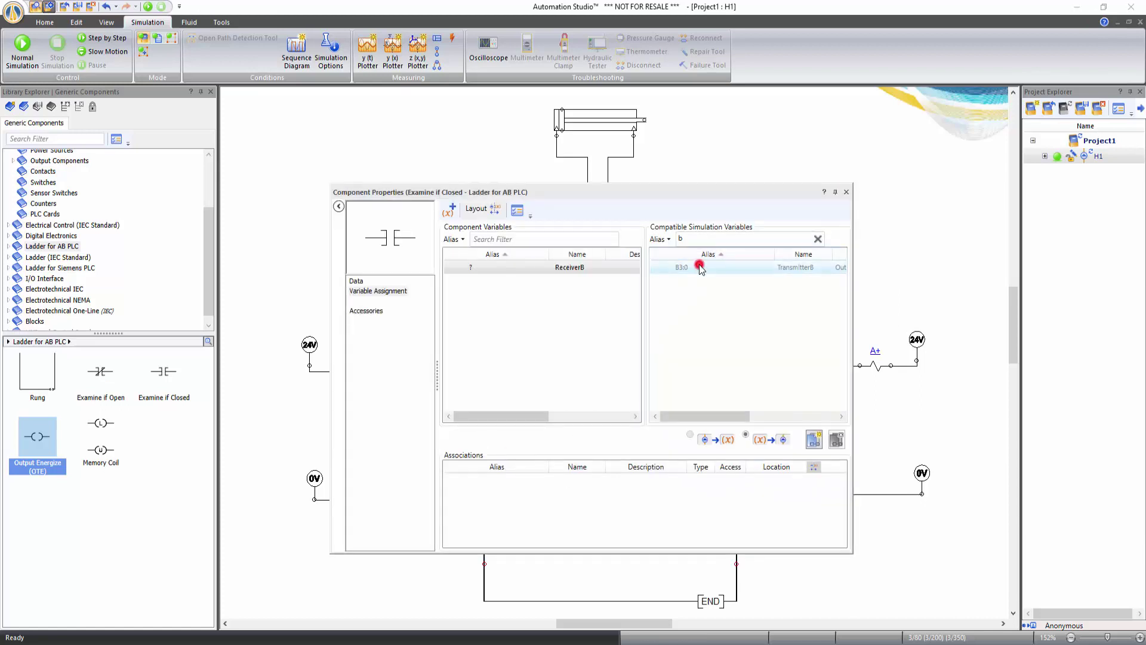
click(846, 192)
click(586, 499)
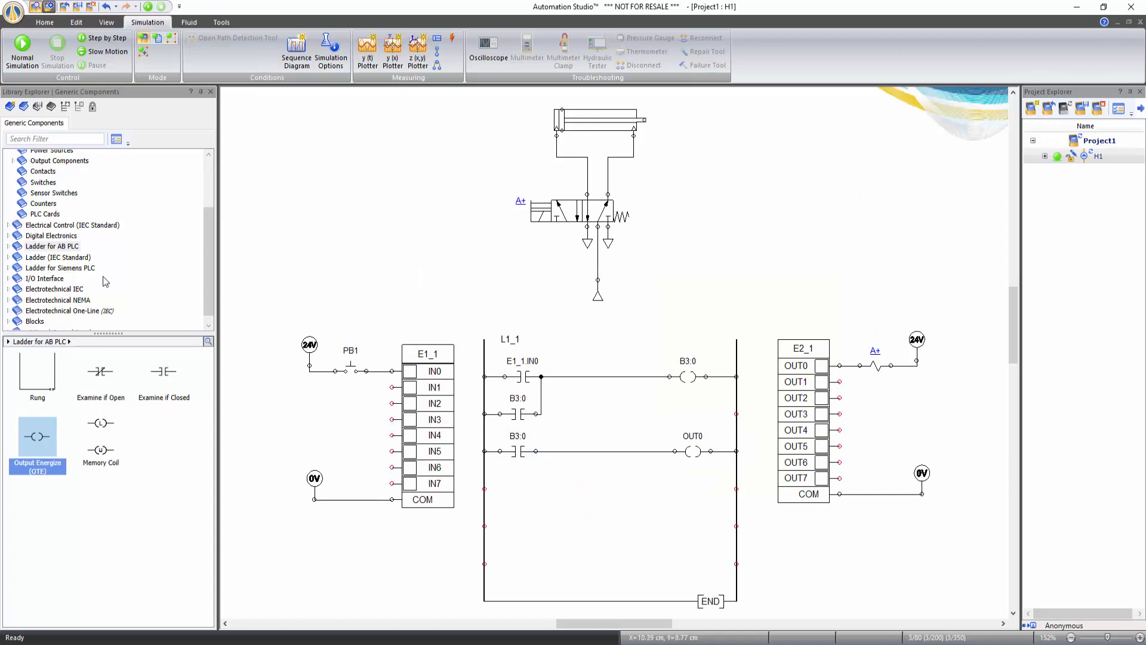
Step: Simulate the latched circuit, press PB1 briefly to test the B3:0 latch, then stop
click(22, 45)
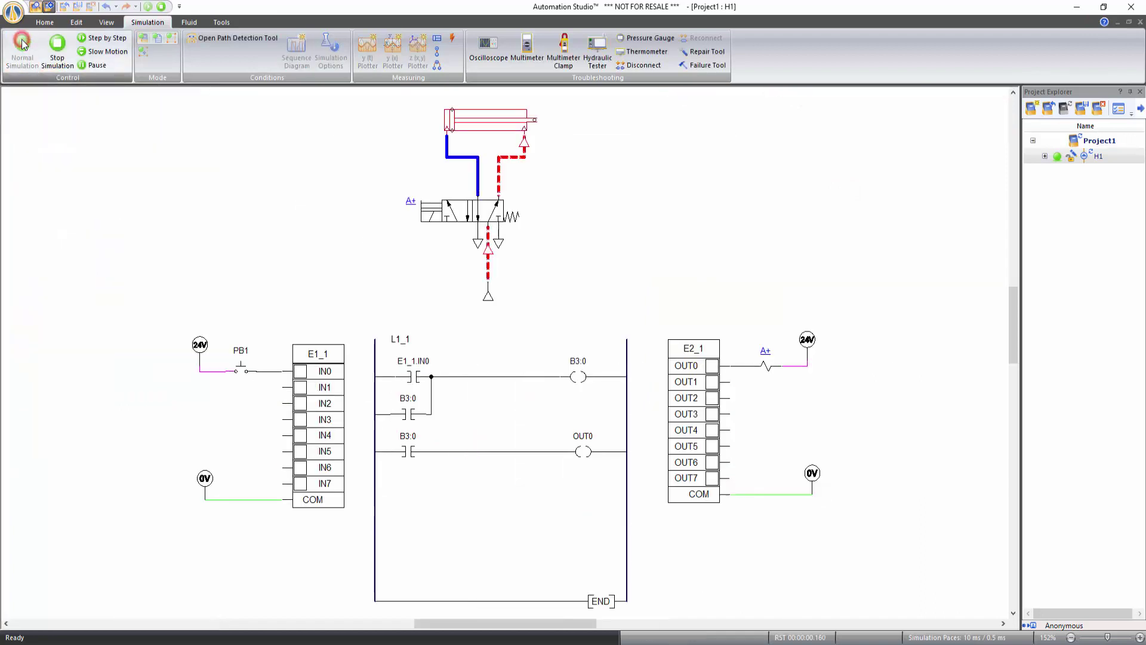
click(238, 370)
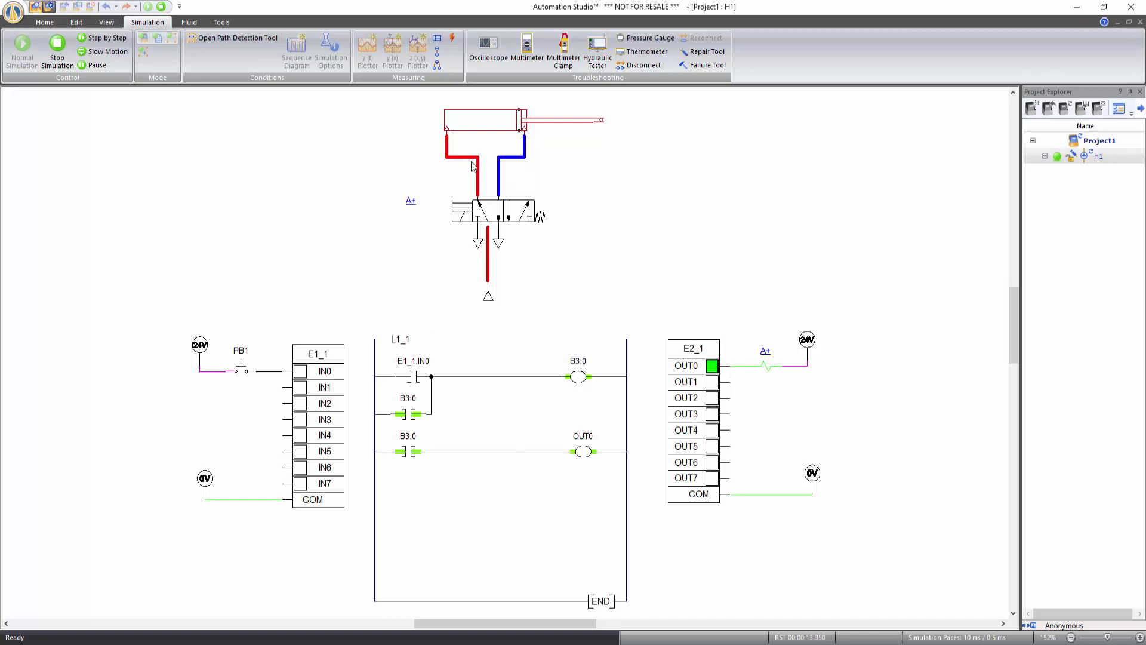
click(58, 52)
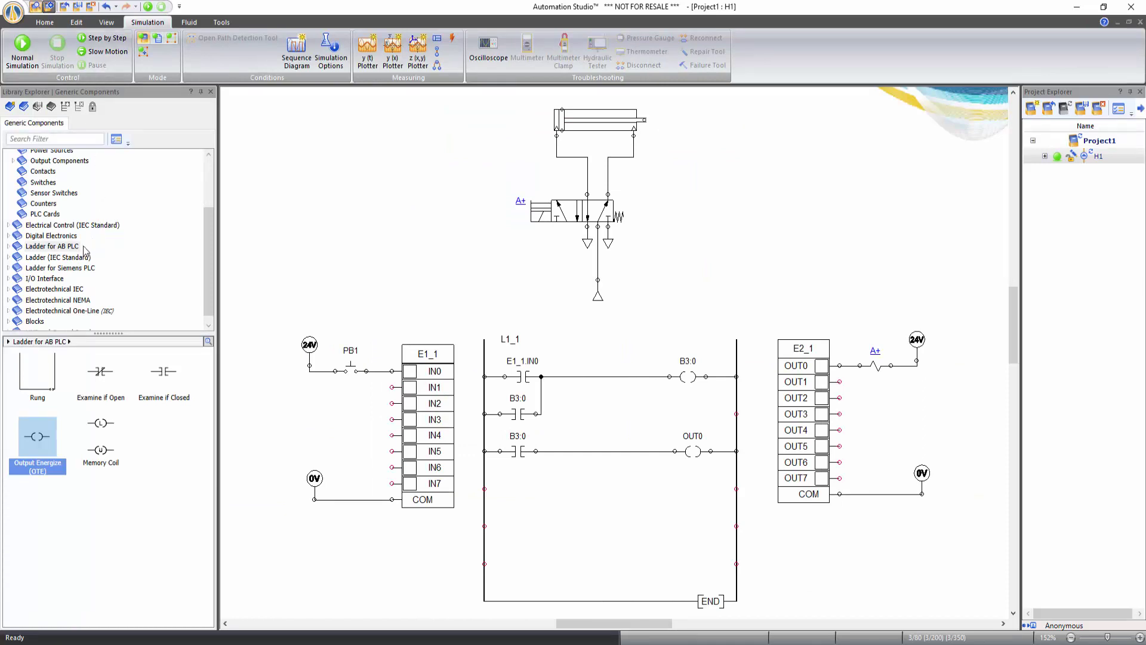
Step: Place a Timer ON-Delay (TON) block from the AB PLC Timers on a new fourth rung
click(9, 247)
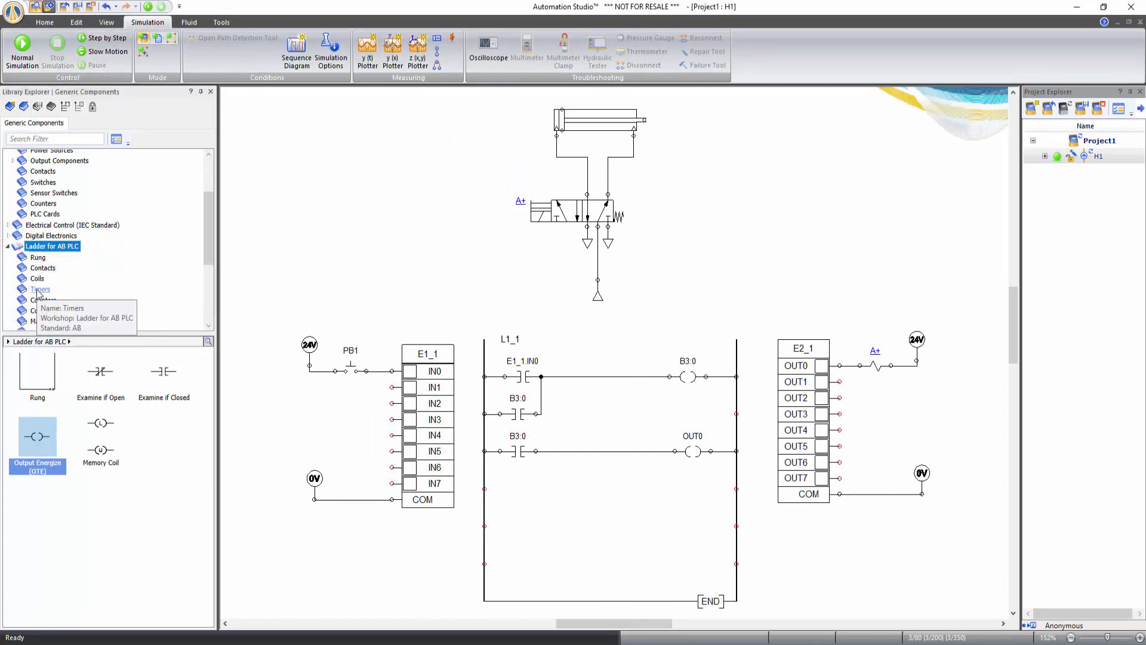
click(39, 290)
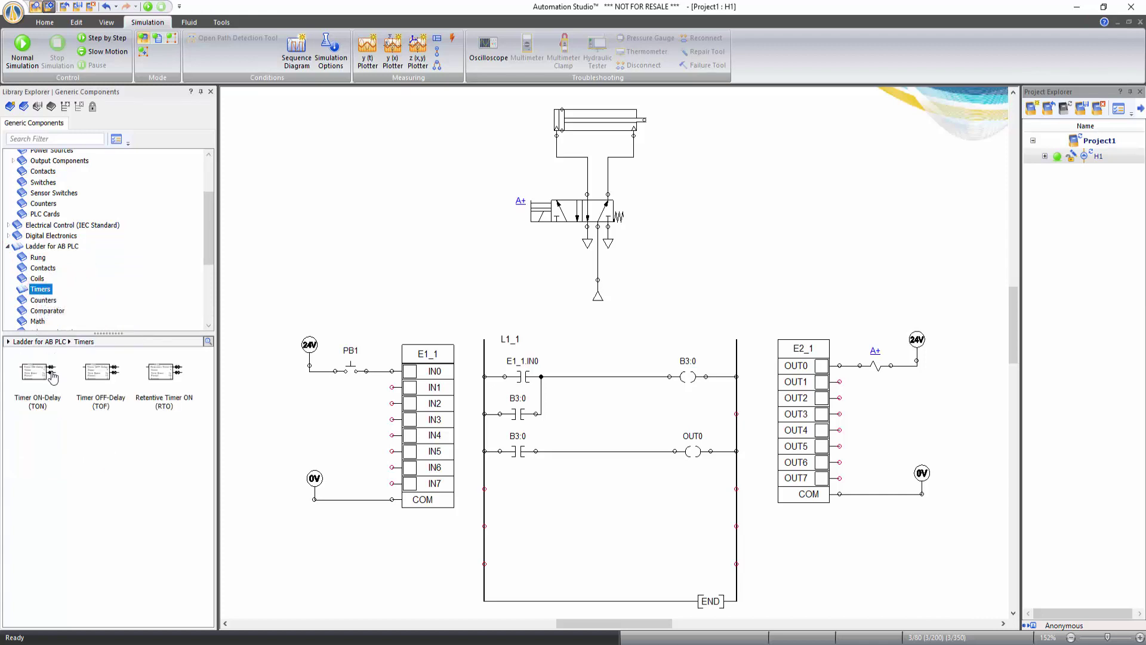
drag(33, 380, 646, 480)
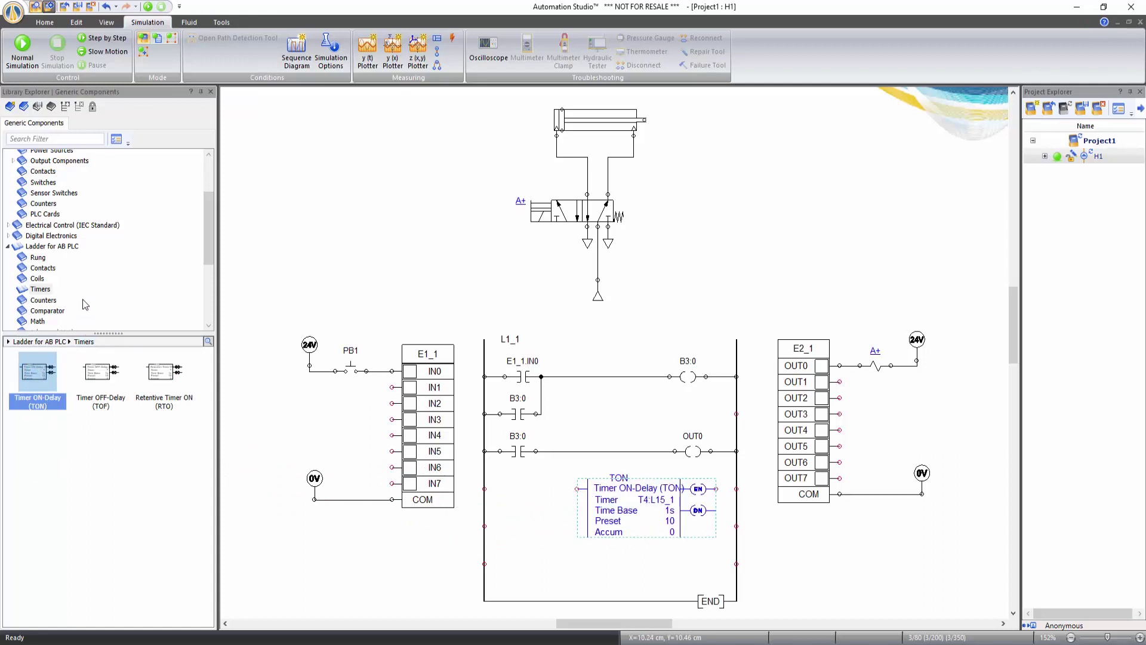
Step: Add an Examine if Closed contact before the TON and wire the rung to both rails
click(53, 267)
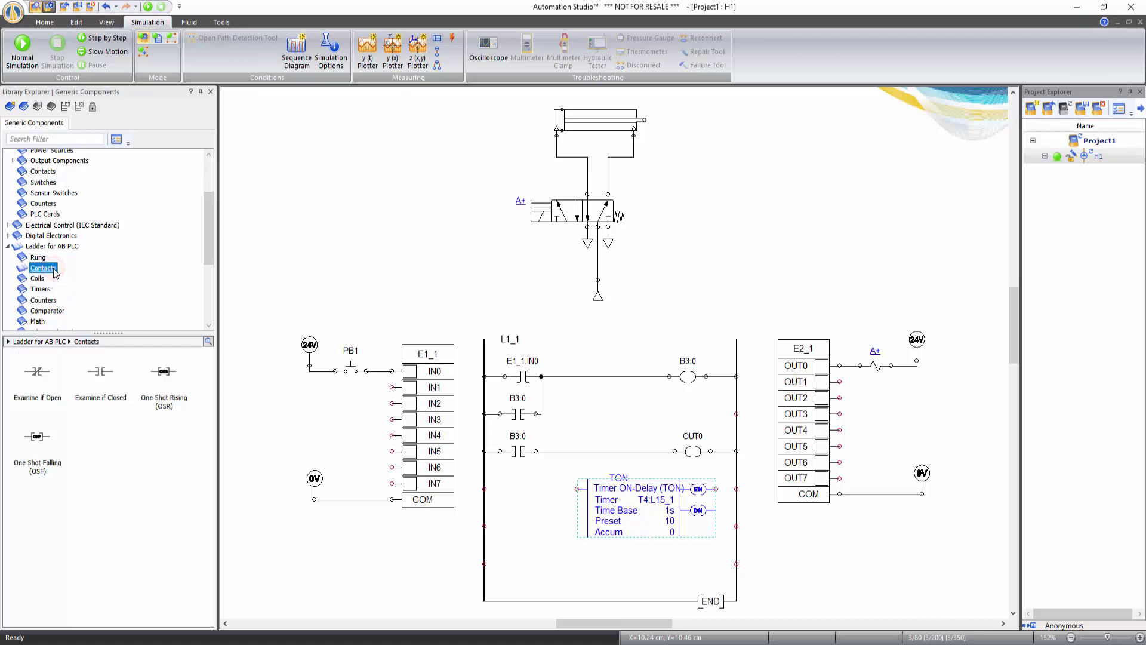
click(102, 388)
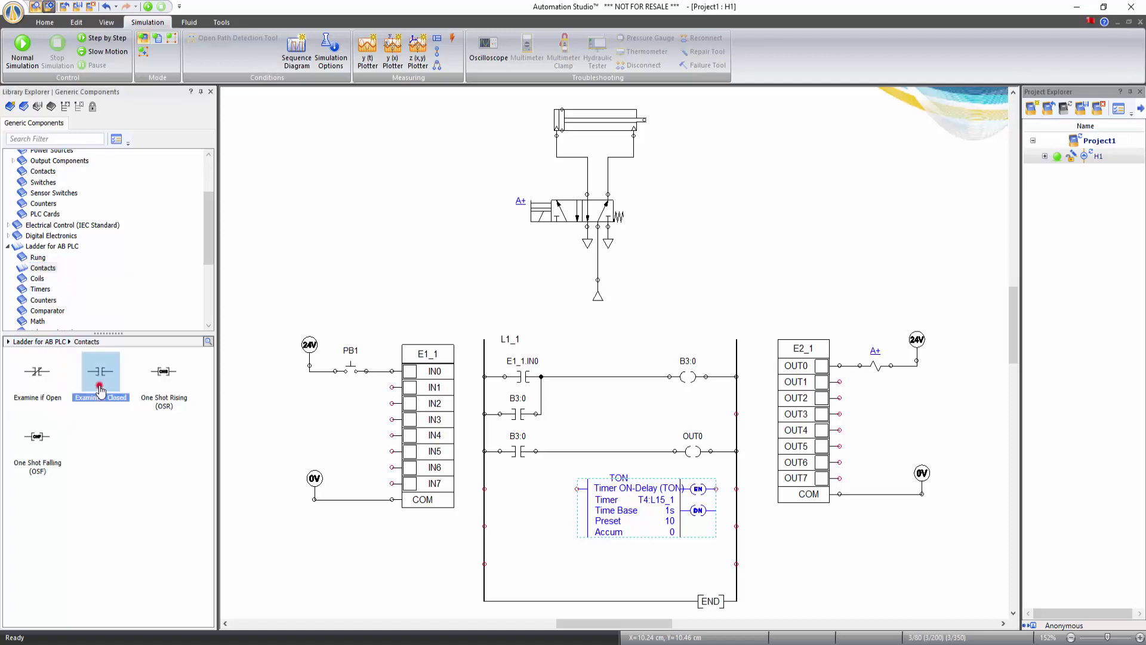
mouse_move(102, 392)
mouse_down()
mouse_move(370, 490)
mouse_move(523, 490)
mouse_up()
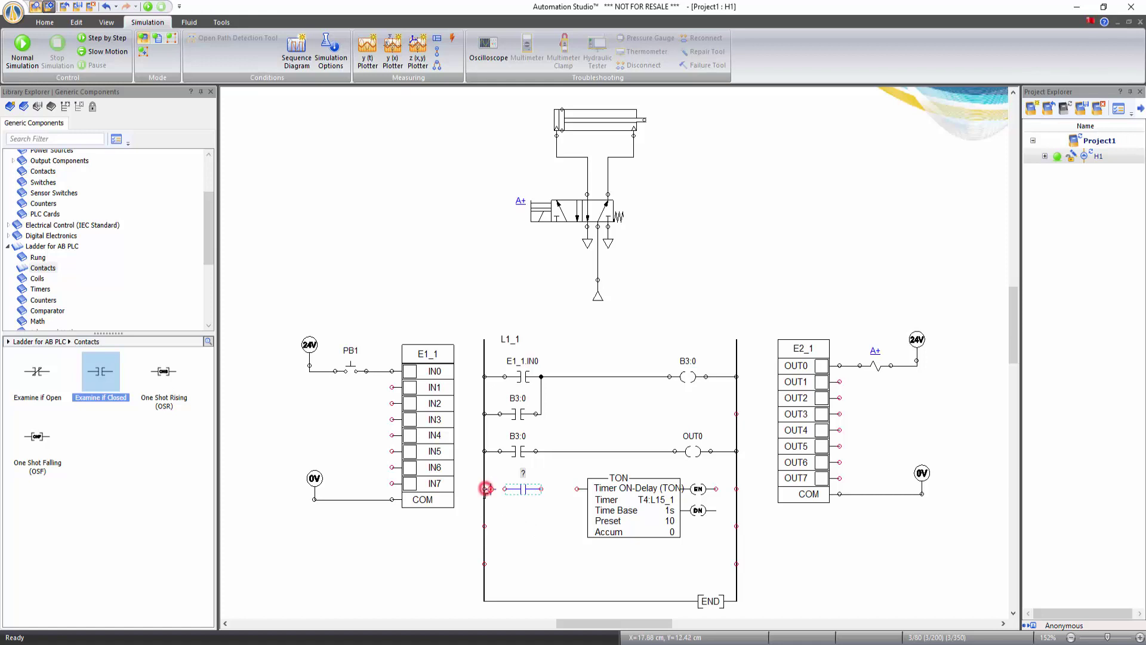
drag(486, 489, 577, 489)
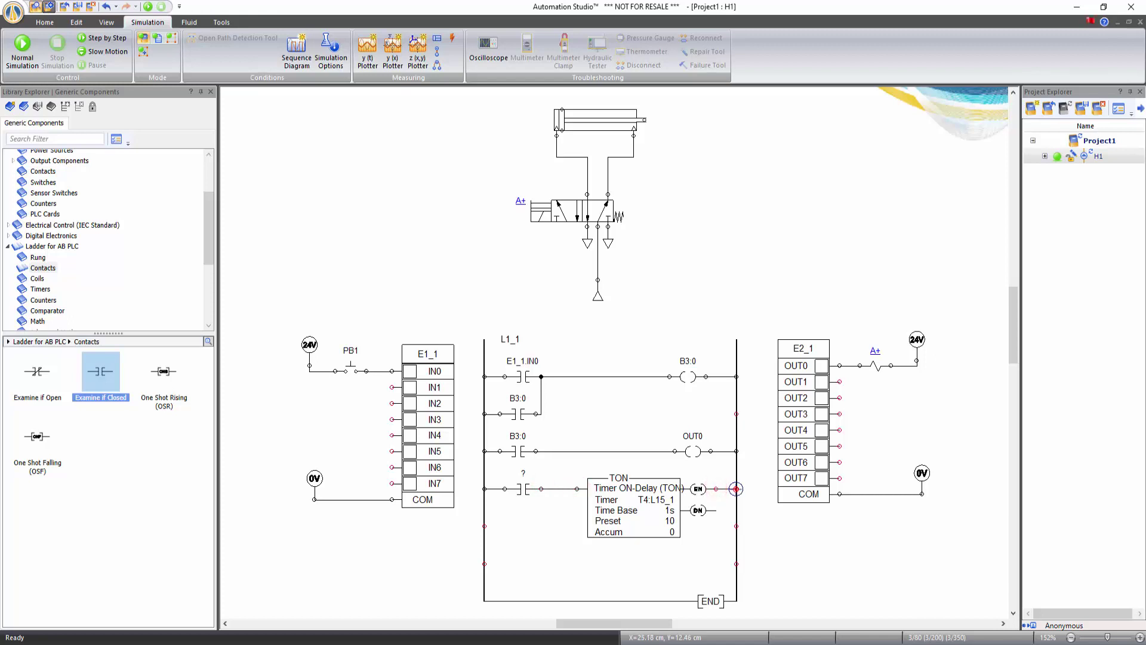
drag(736, 488, 736, 488)
Step: Assign B3:0 to the fourth-rung contact feeding TON timer T4:L15_1
double_click(524, 489)
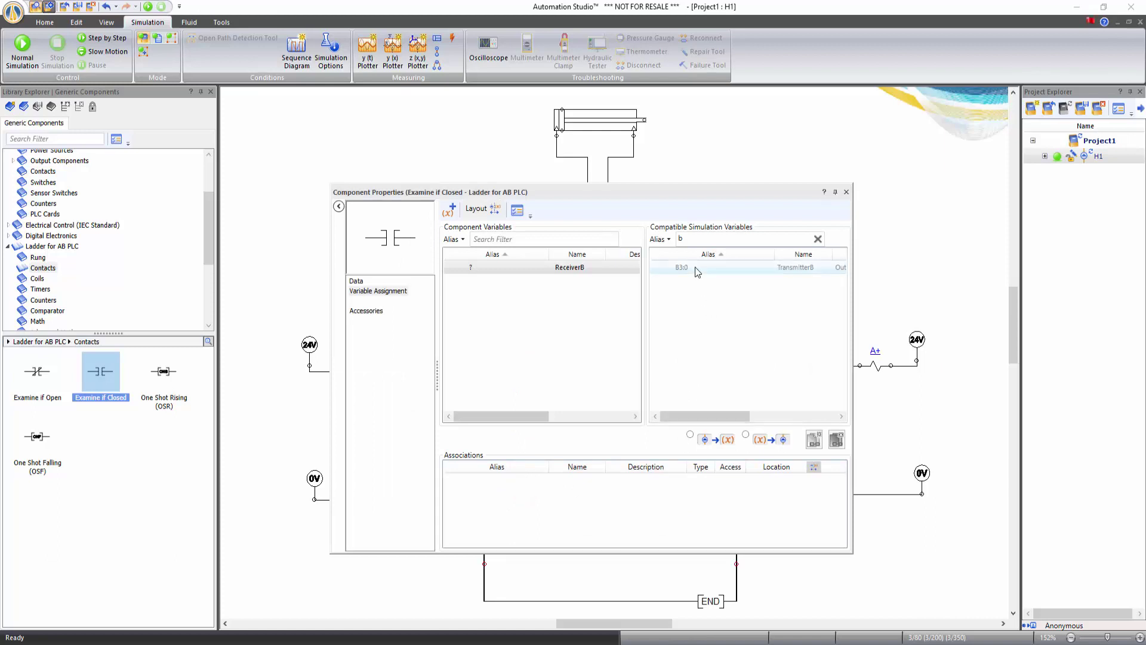
double_click(691, 268)
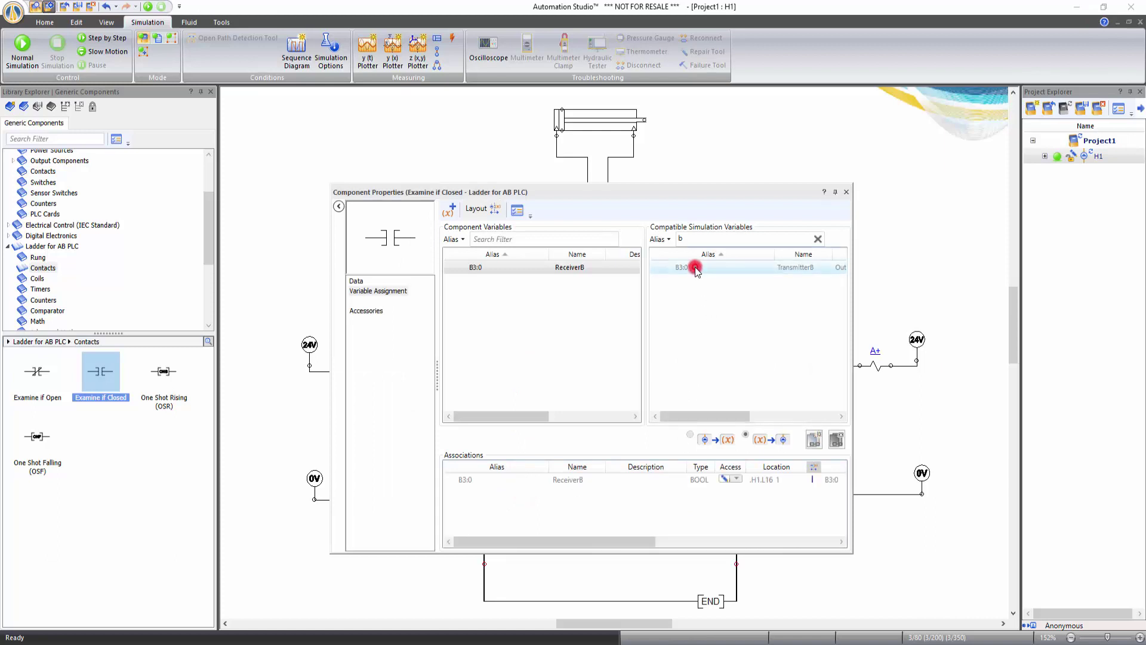
click(845, 191)
click(546, 532)
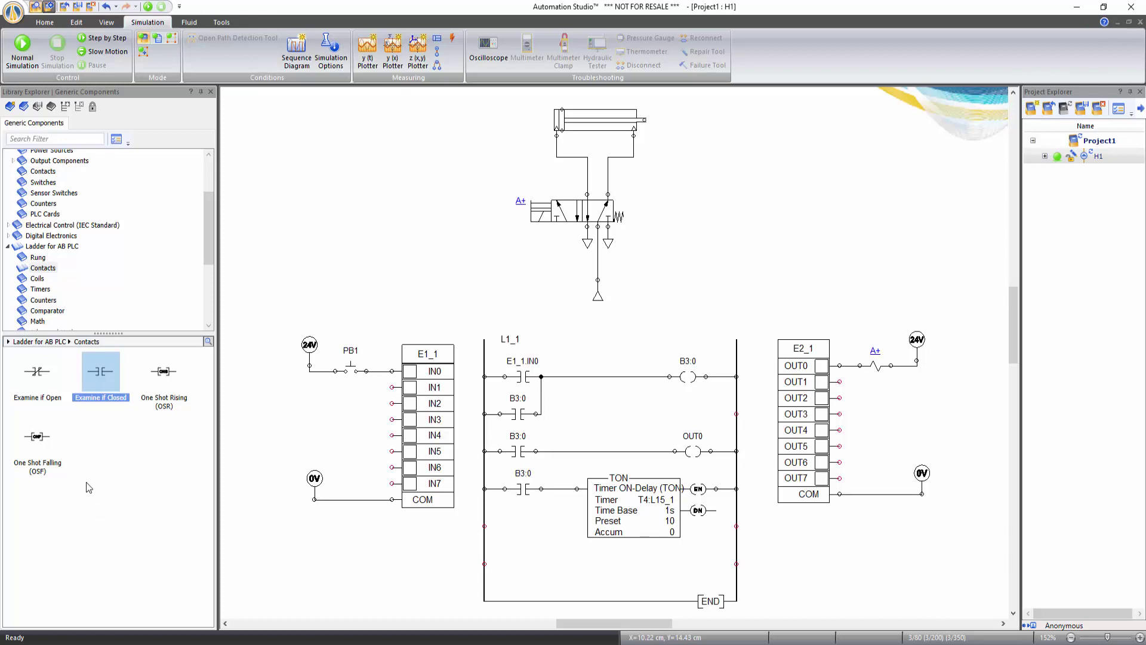
Step: Place an Examine if Open contact on rung one before the B3:0 coil, deleting the extra duplicate
click(37, 377)
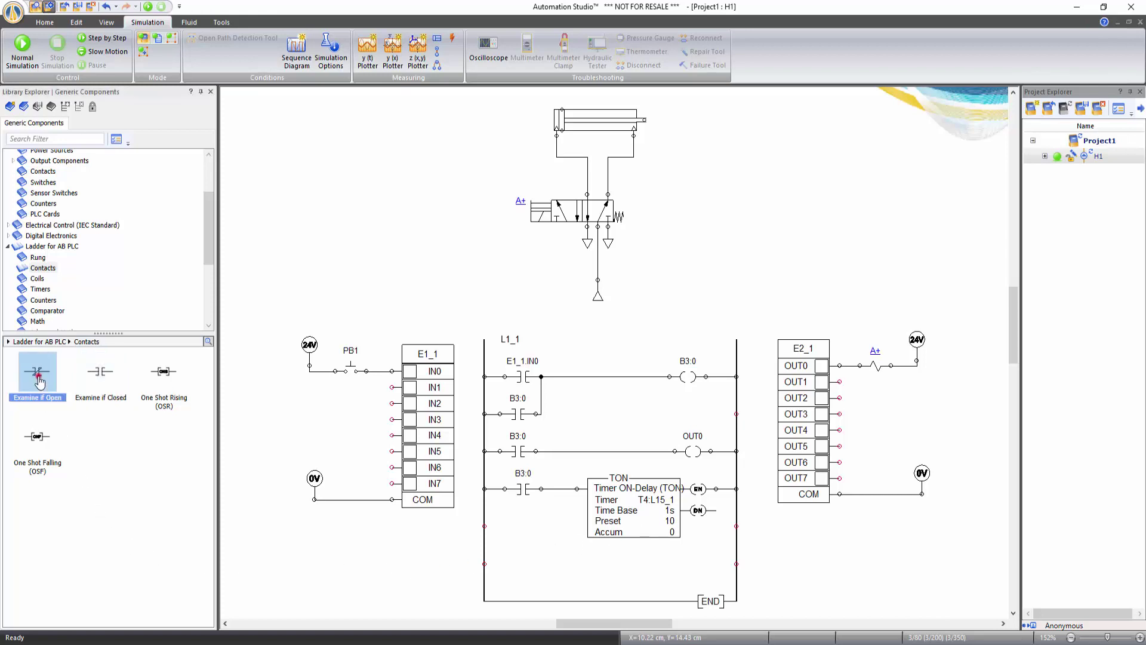
drag(40, 382, 581, 377)
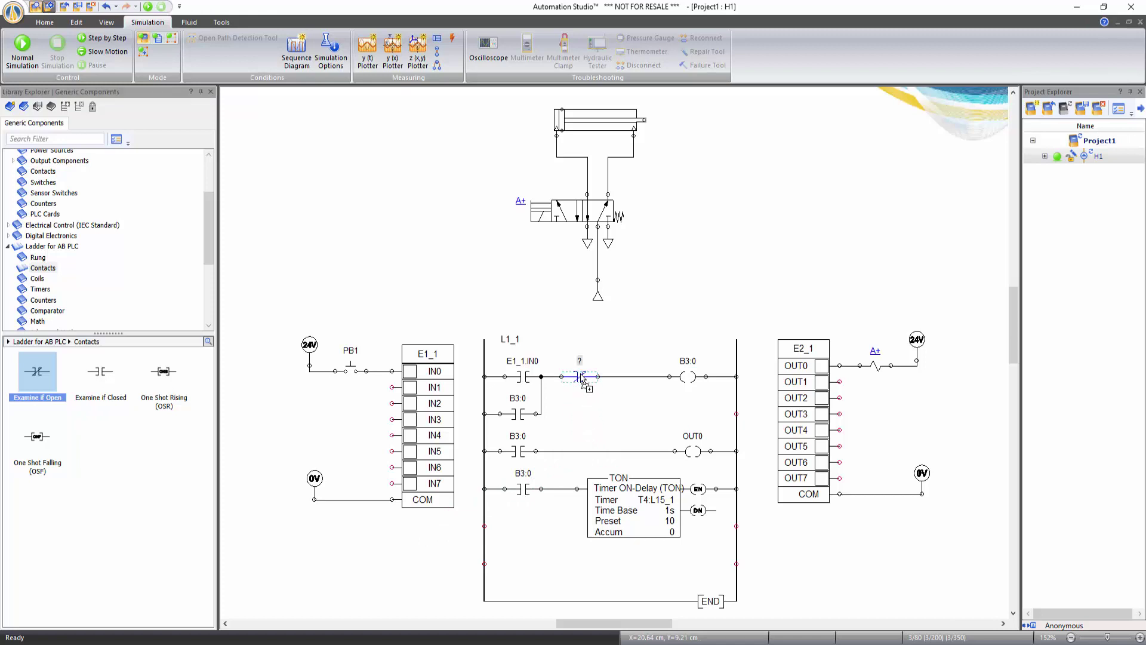
click(581, 401)
drag(39, 378, 627, 382)
click(639, 329)
click(619, 405)
click(631, 378)
key(Delete)
Step: Tag rung one's Examine if Open contact with DN, the timer's done bit
double_click(580, 379)
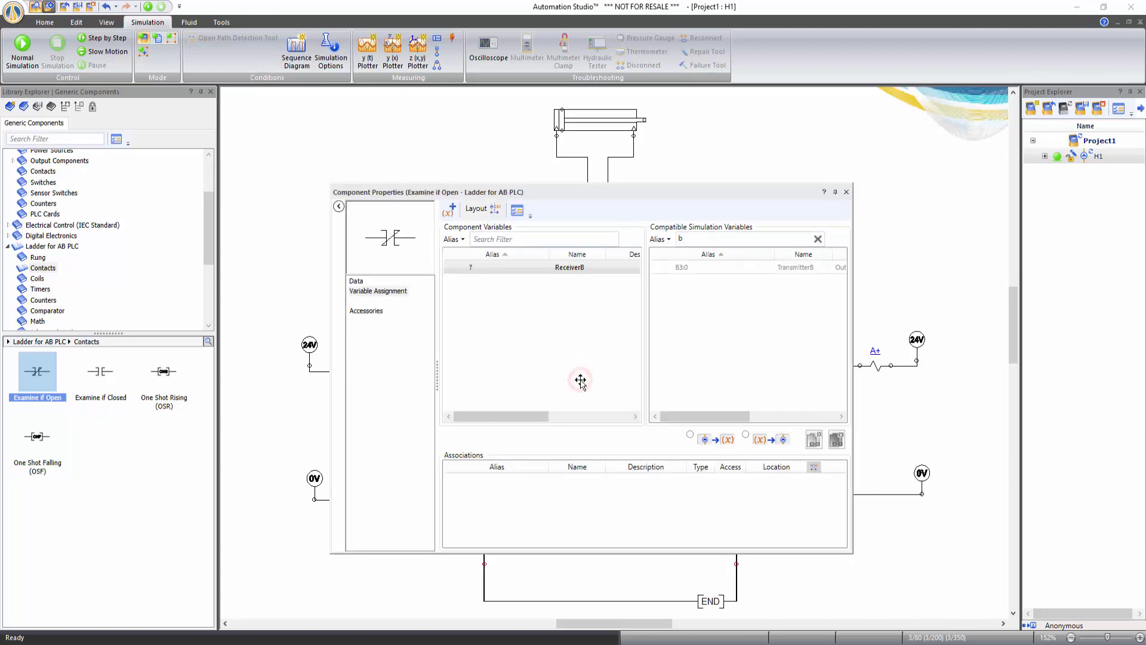
click(692, 238)
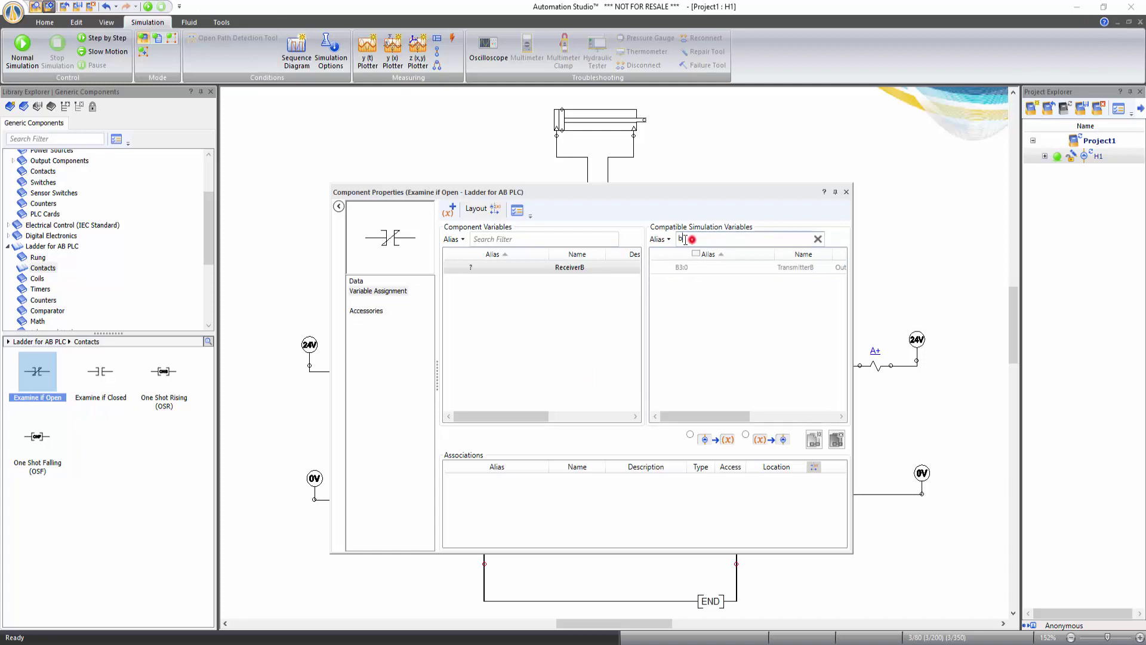
text(dn)
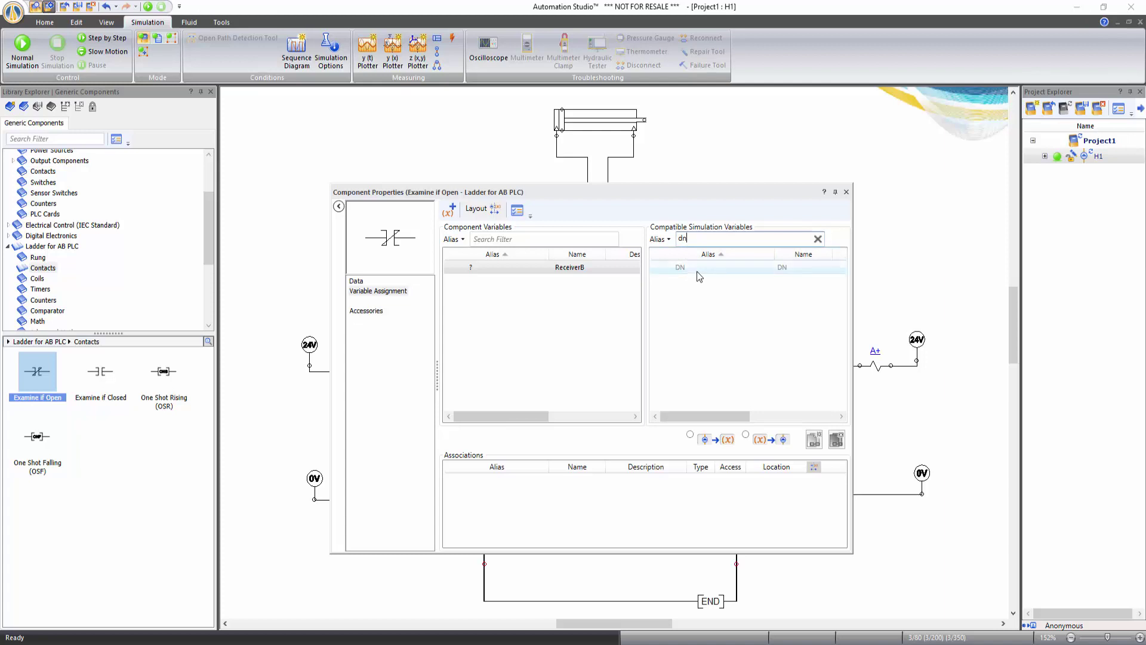
double_click(697, 271)
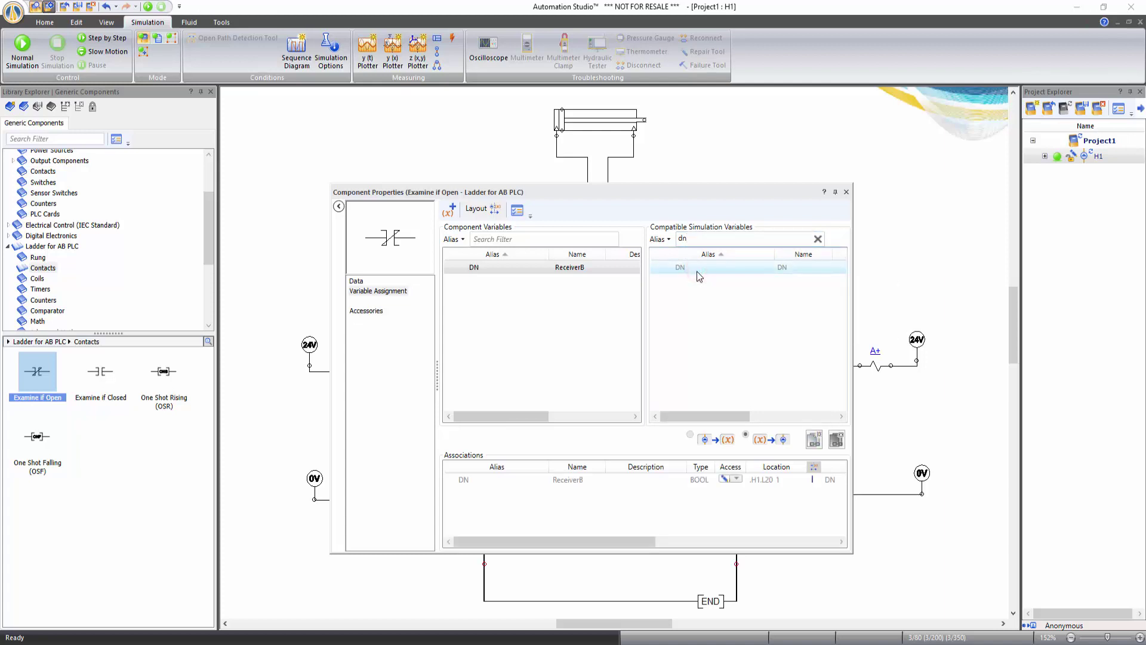
click(847, 193)
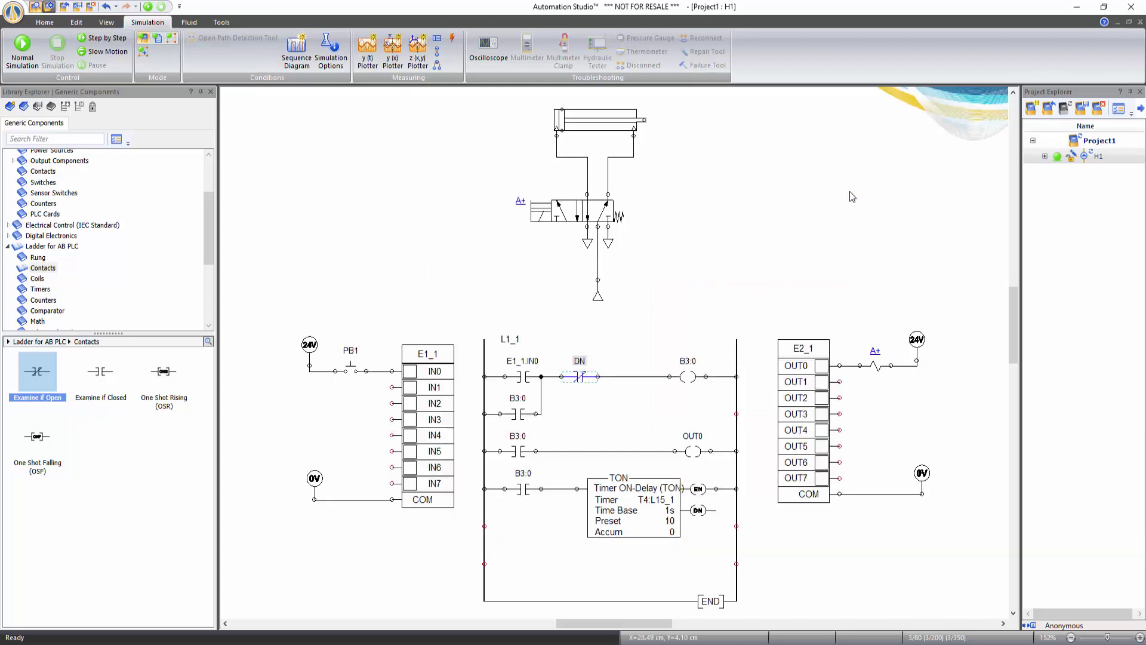
Step: Change the TON timer T4:L15_1's PRE value from 10 to 5
click(666, 572)
double_click(636, 522)
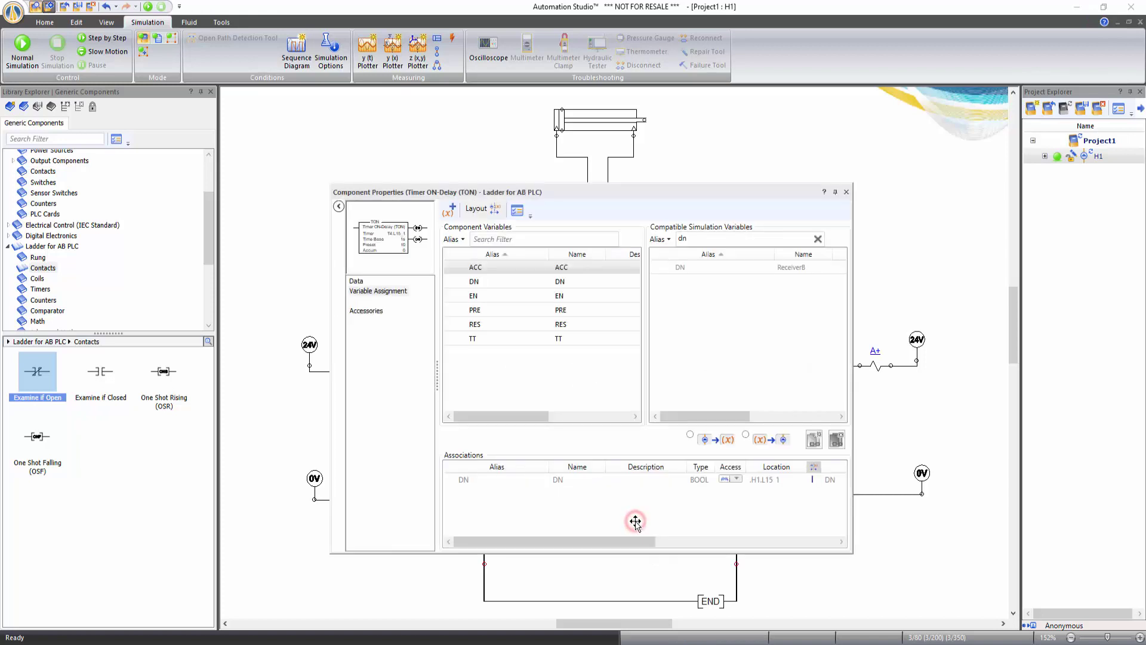
click(356, 281)
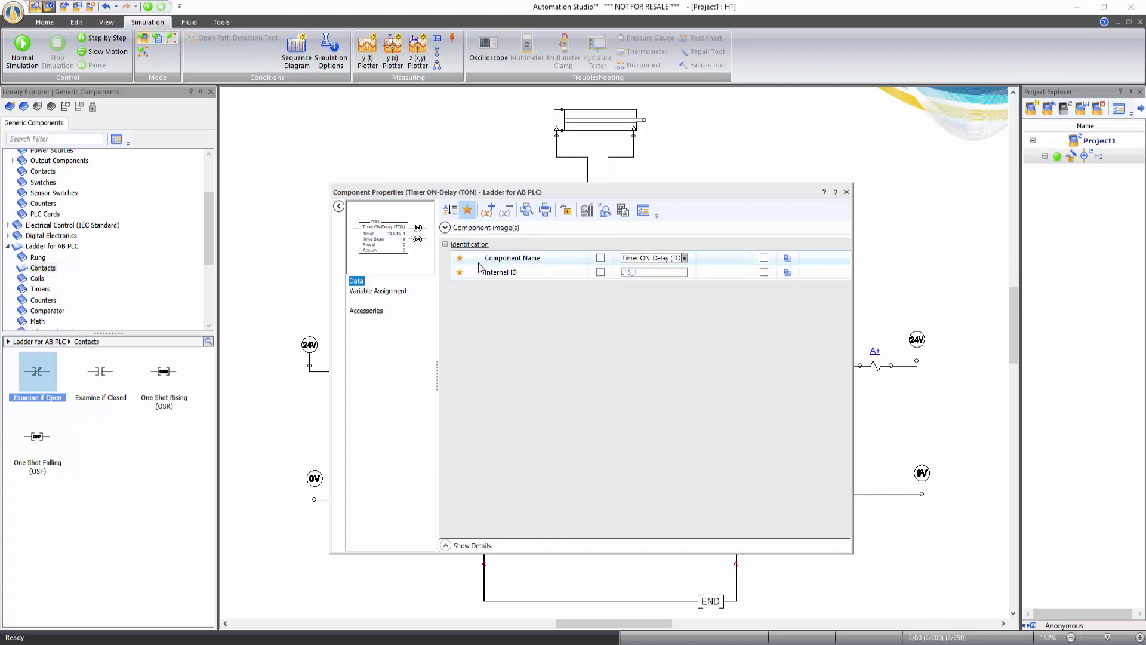
click(467, 210)
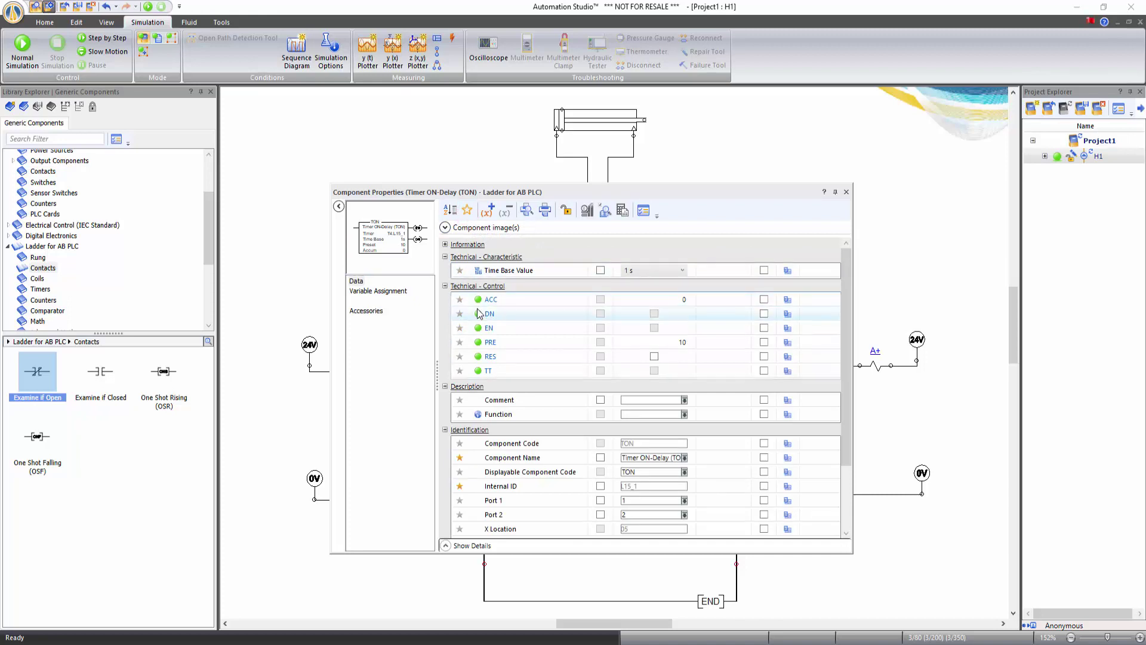
mouse_move(488, 348)
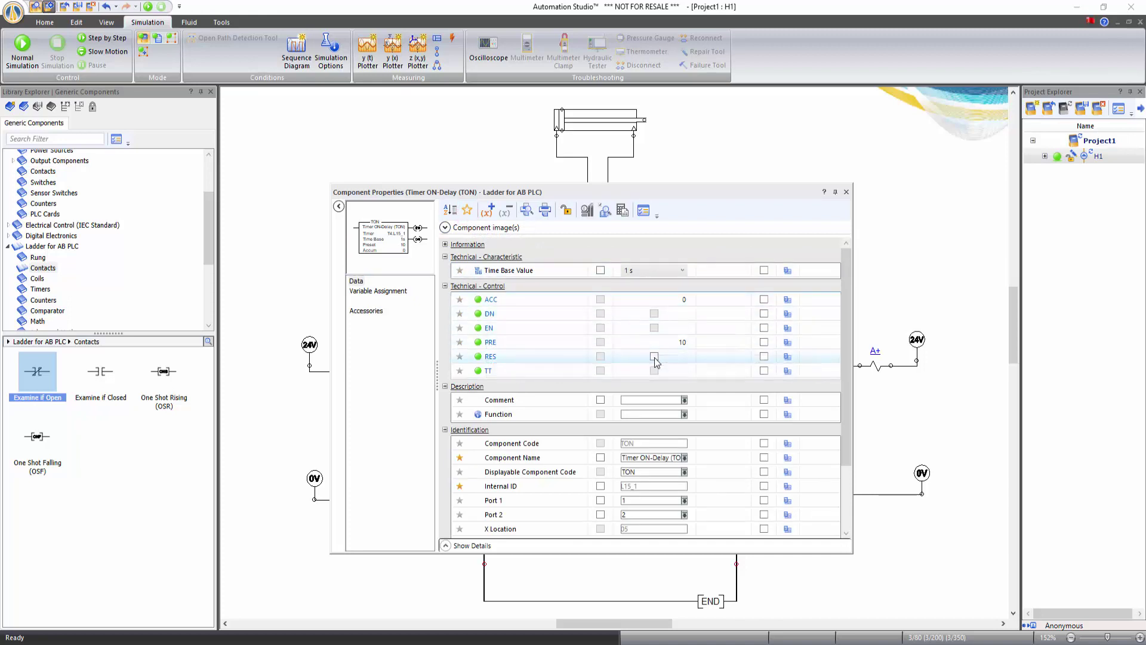
click(694, 344)
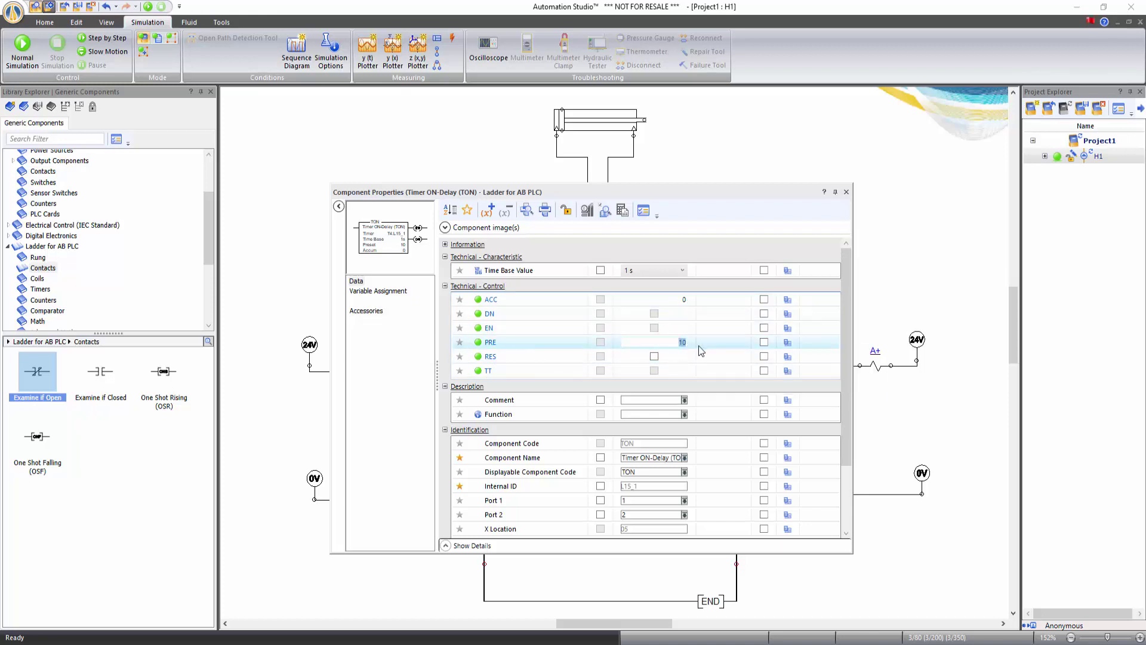
text(5)
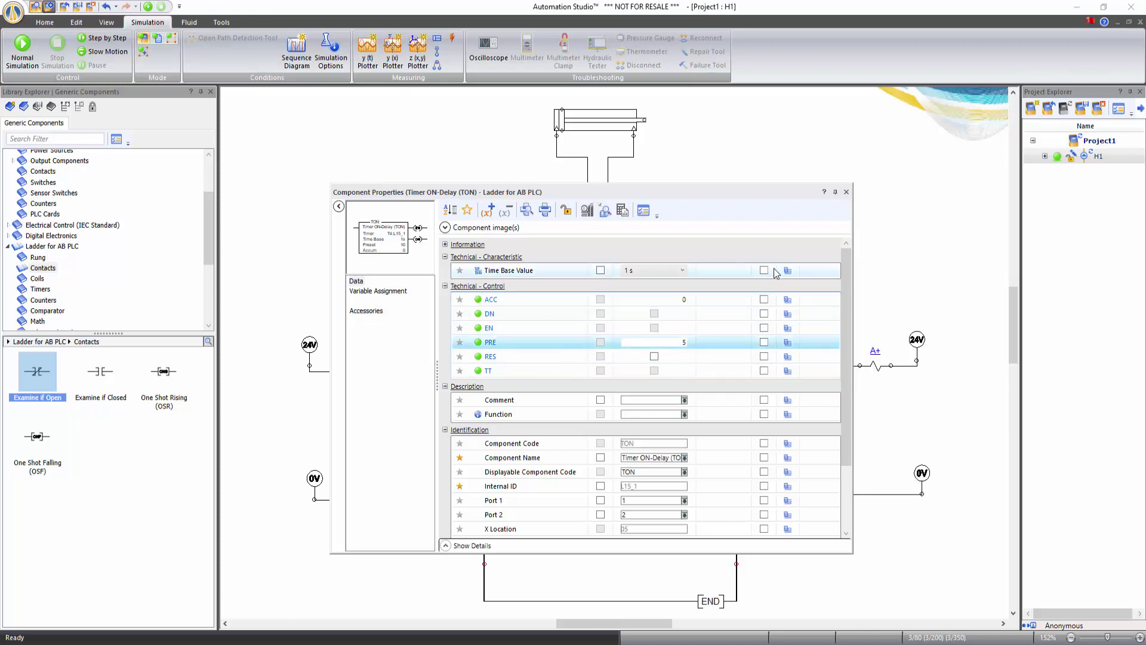
click(847, 192)
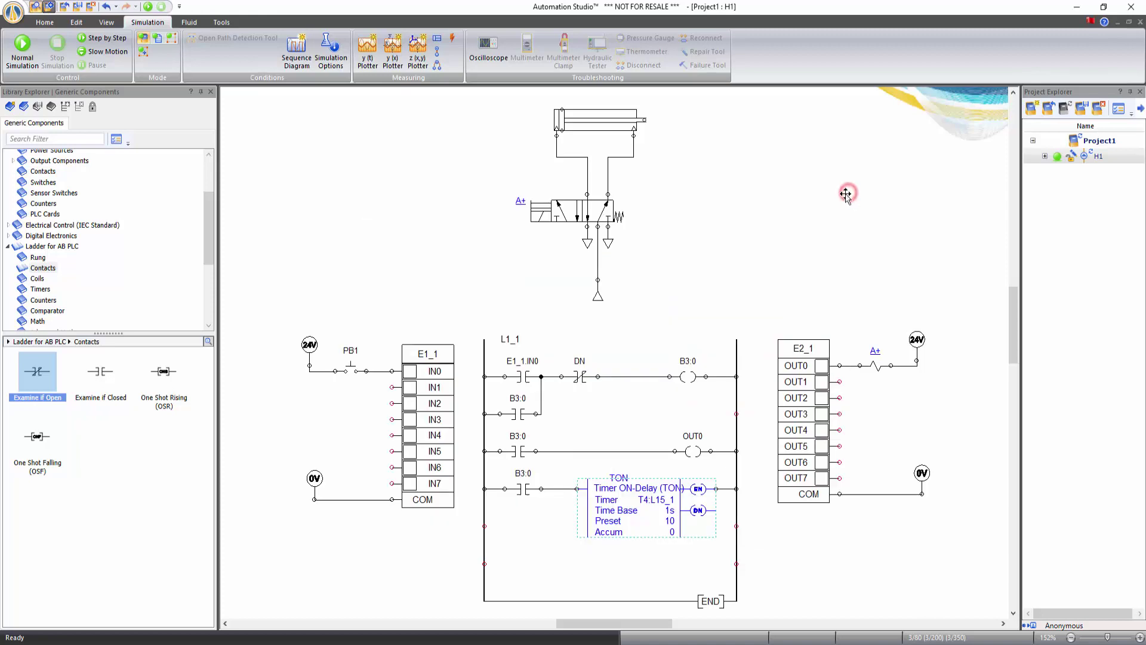
click(654, 564)
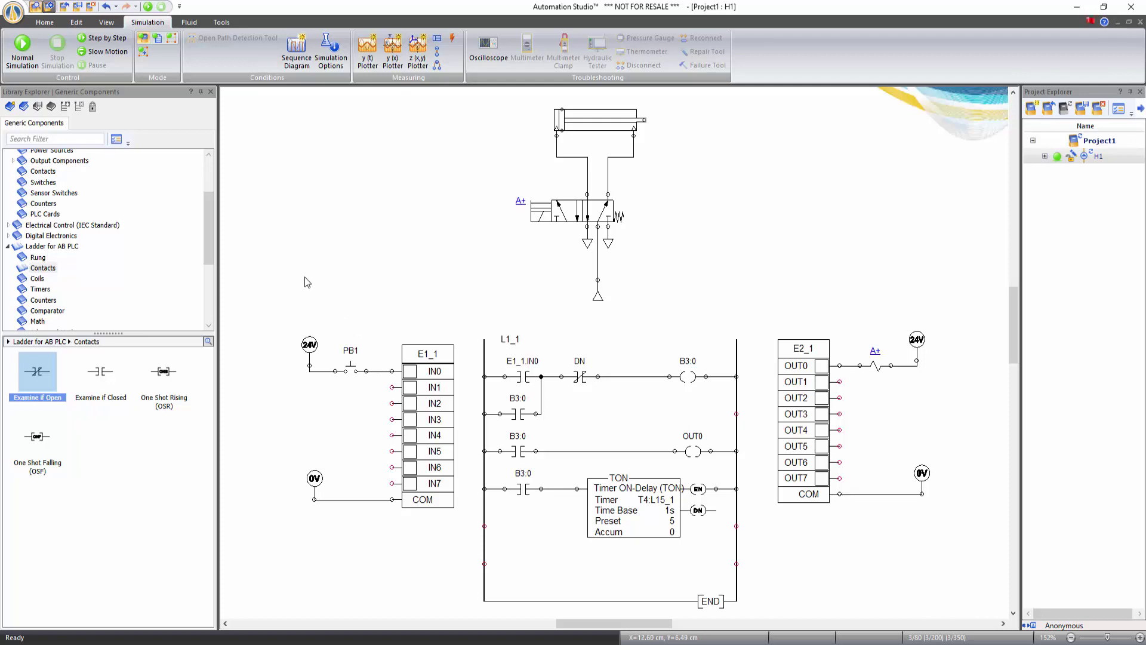
Step: Run Normal Simulation and press PB1 to latch B3:0 and extend the cylinder
click(30, 61)
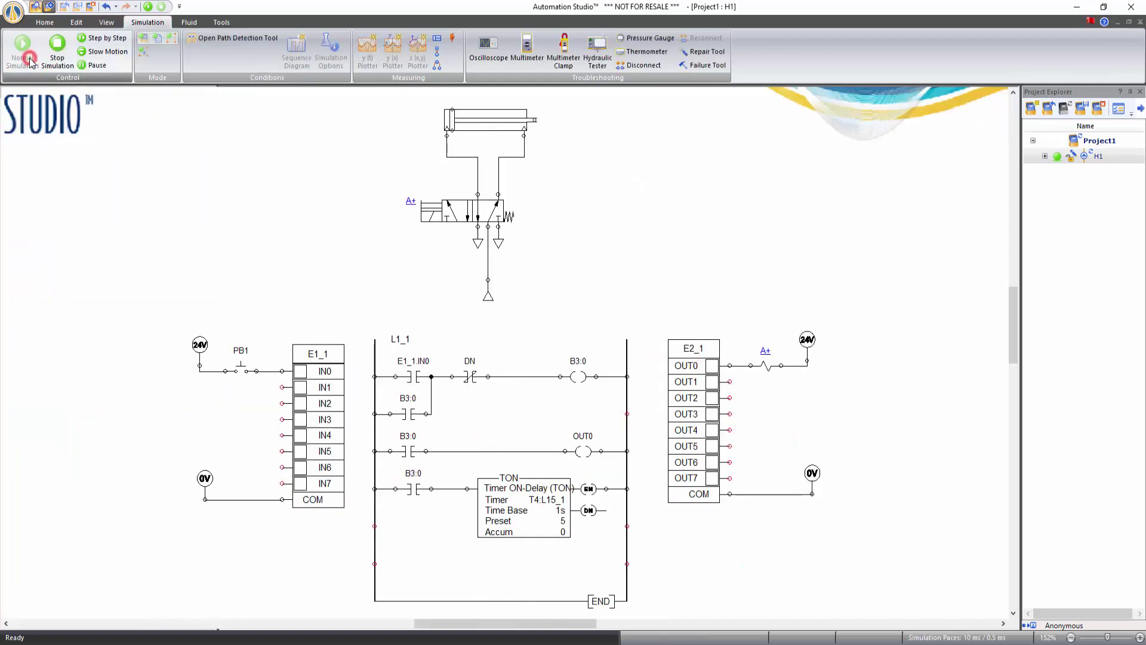
click(240, 374)
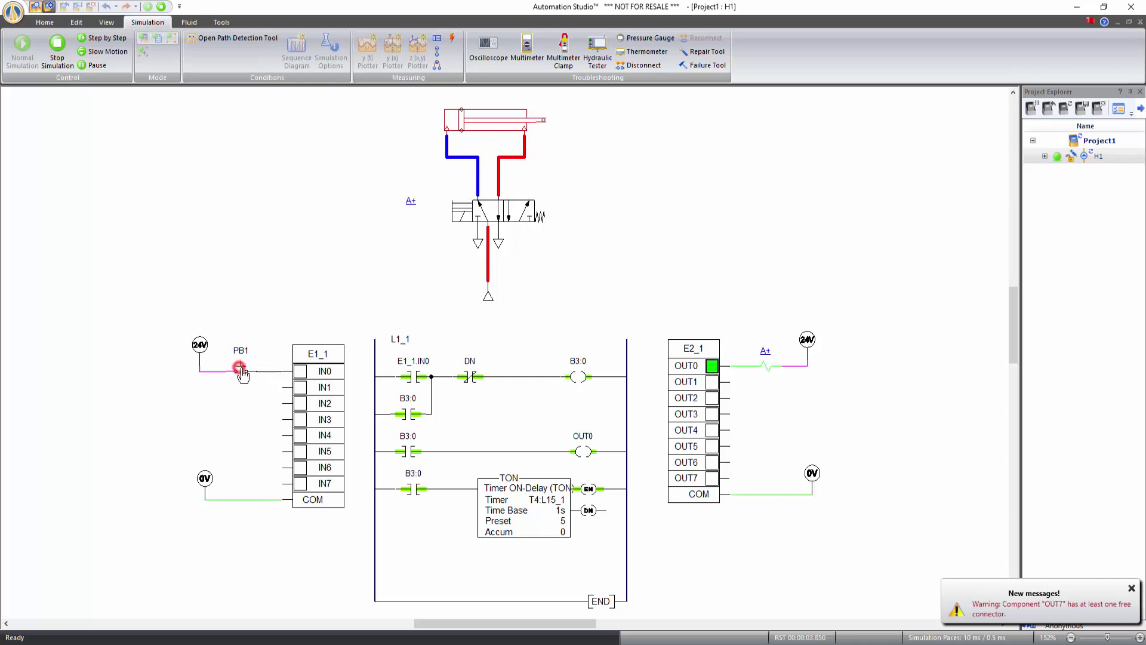